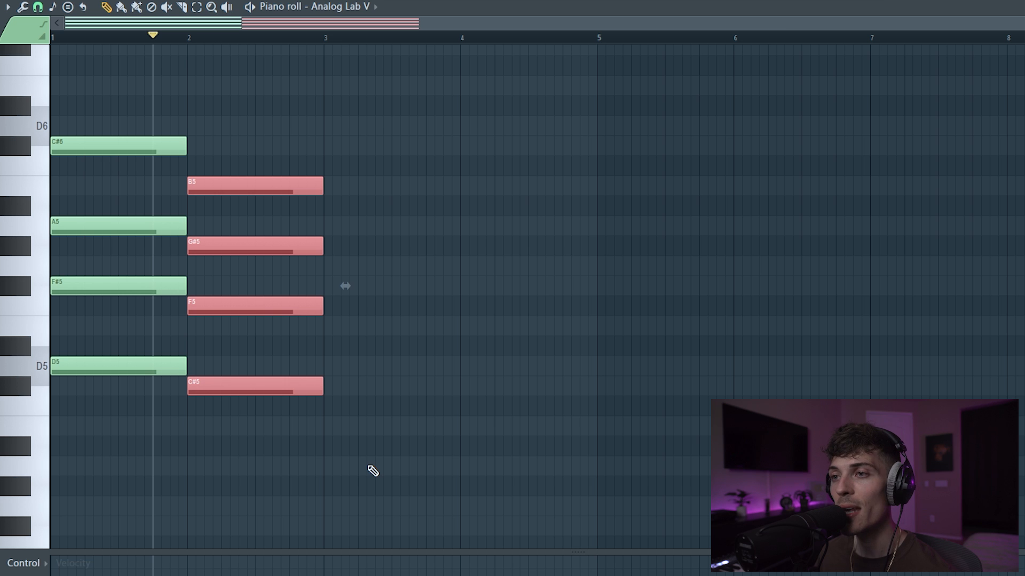
Play back the two-chord progression in bars 1 and 2.
click(372, 473)
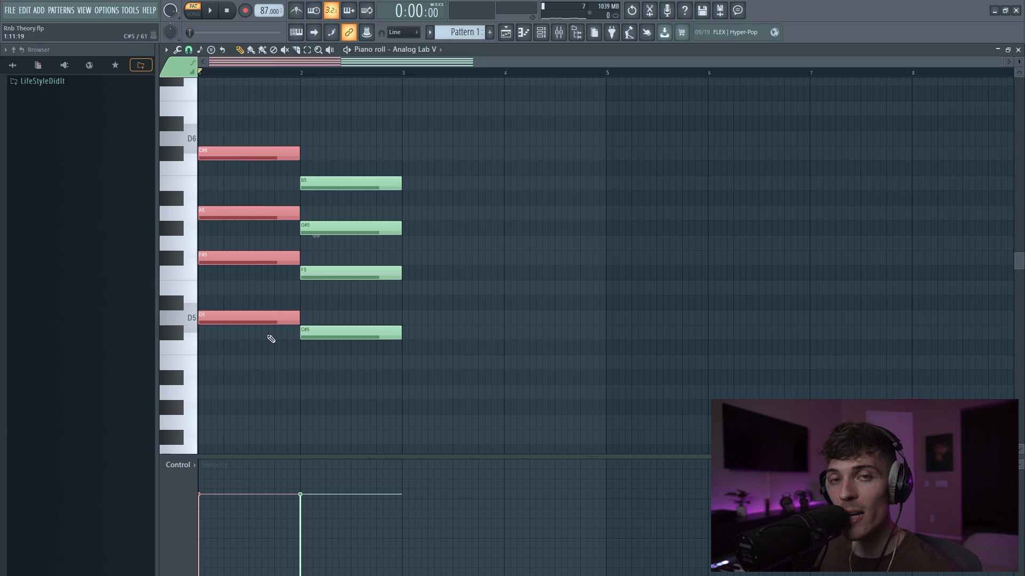
drag(338, 372, 387, 147)
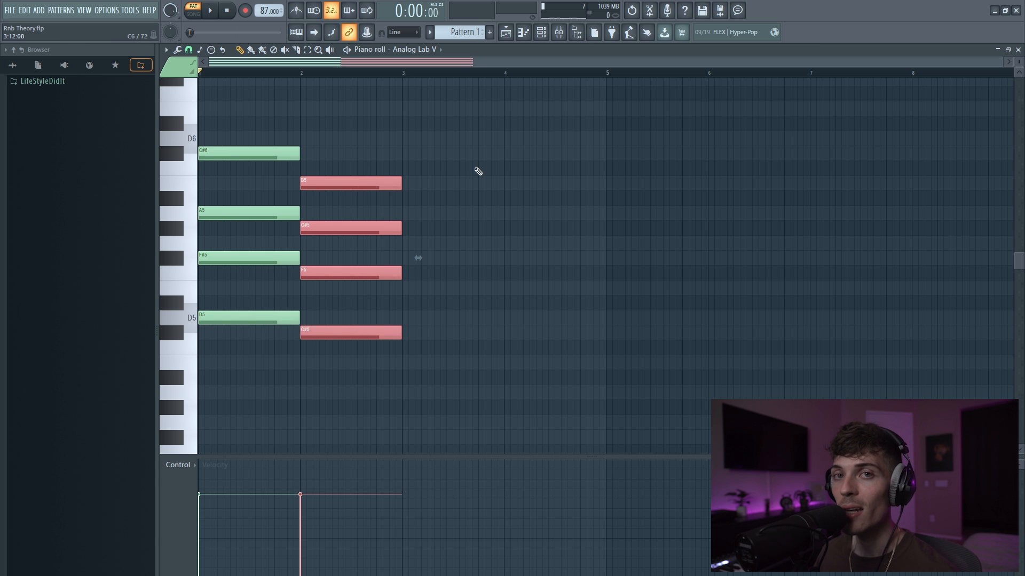
key(ctrl+d)
key(space)
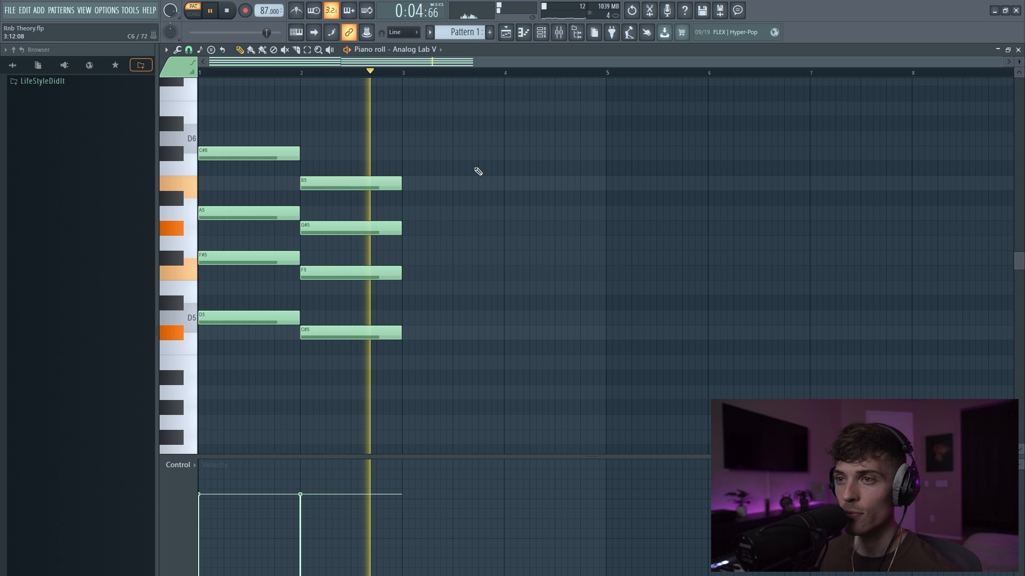
key(space)
drag(208, 119, 376, 369)
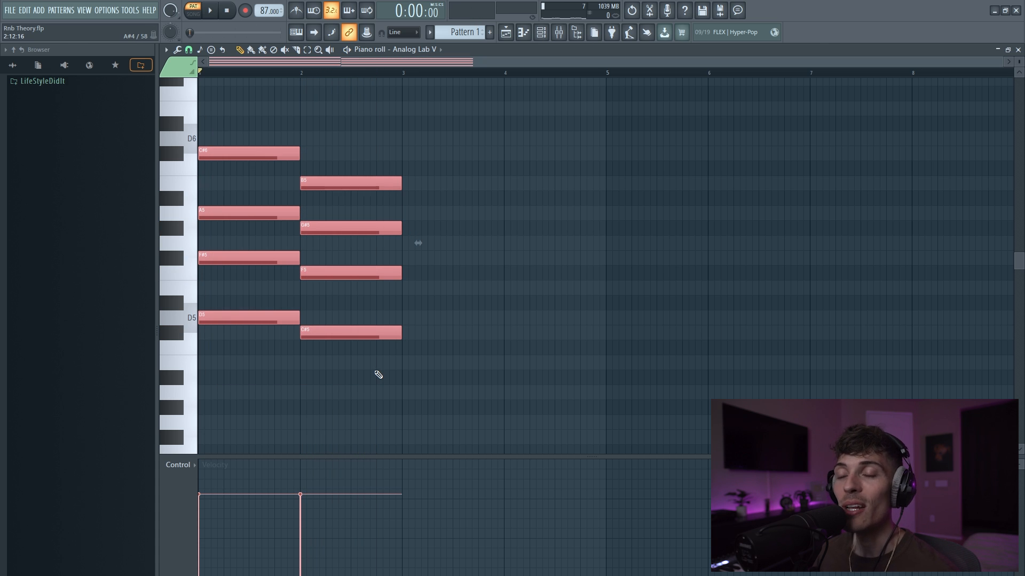
click(372, 376)
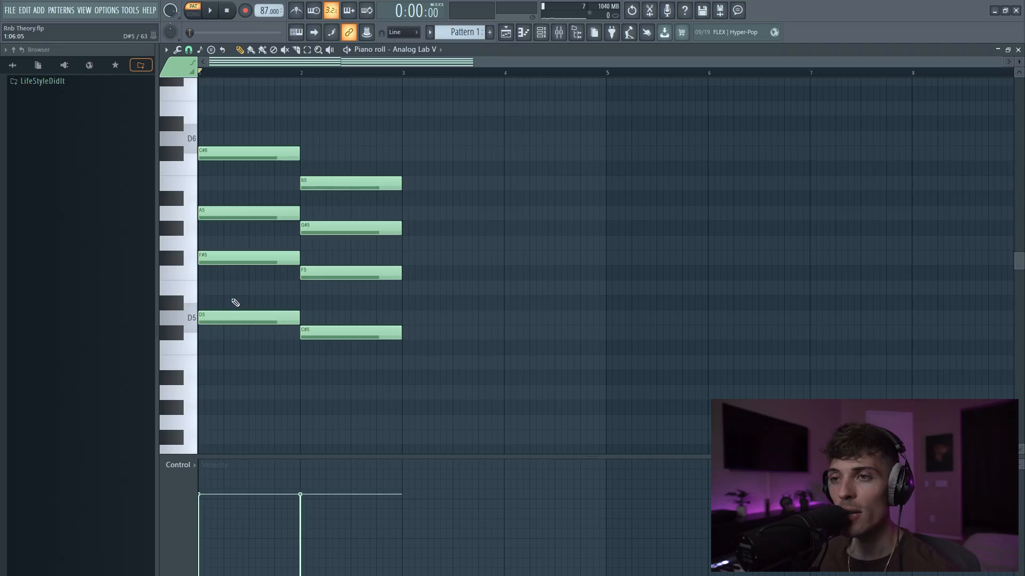
Place a one-bar E5 note in bar 3 as the root of the third chord.
drag(232, 297, 252, 359)
click(406, 319)
click(408, 292)
mouse_move(422, 293)
mouse_down()
mouse_move(463, 279)
mouse_move(450, 337)
mouse_up()
right_click(430, 319)
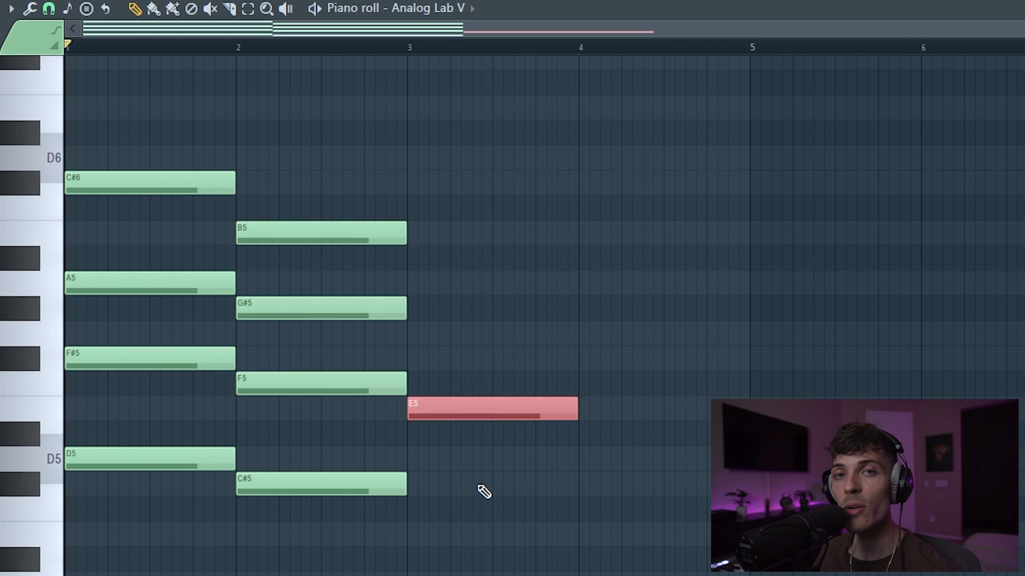
click(478, 490)
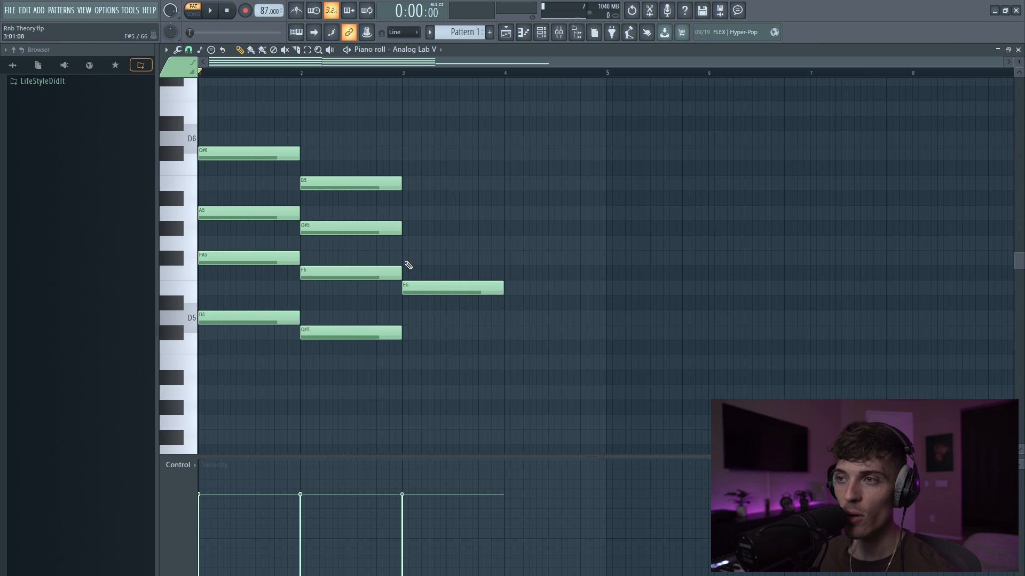
Stack one-bar G5, B5 and D6 notes above the E5 in bar 3 to complete the chord.
click(404, 244)
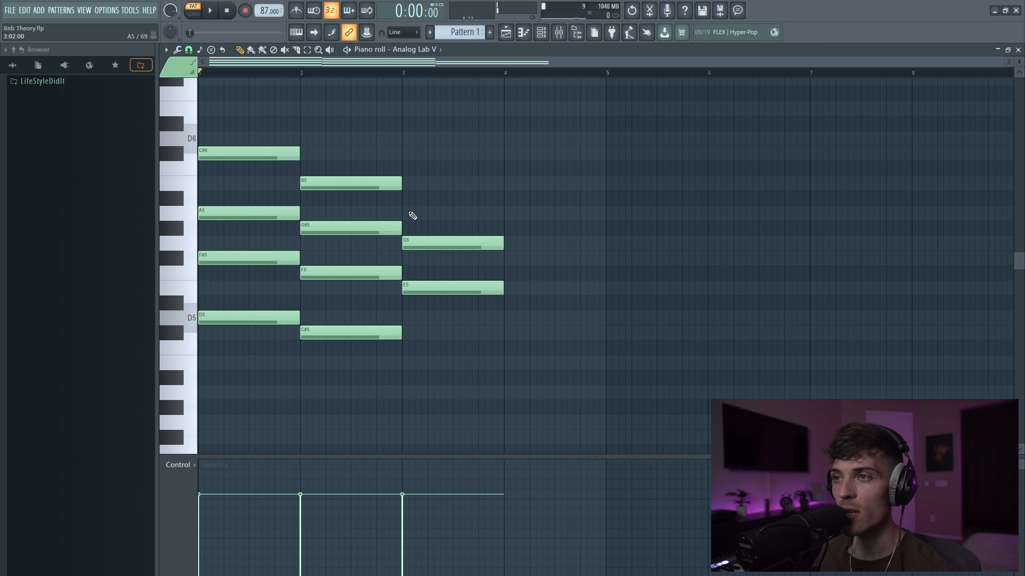
click(408, 188)
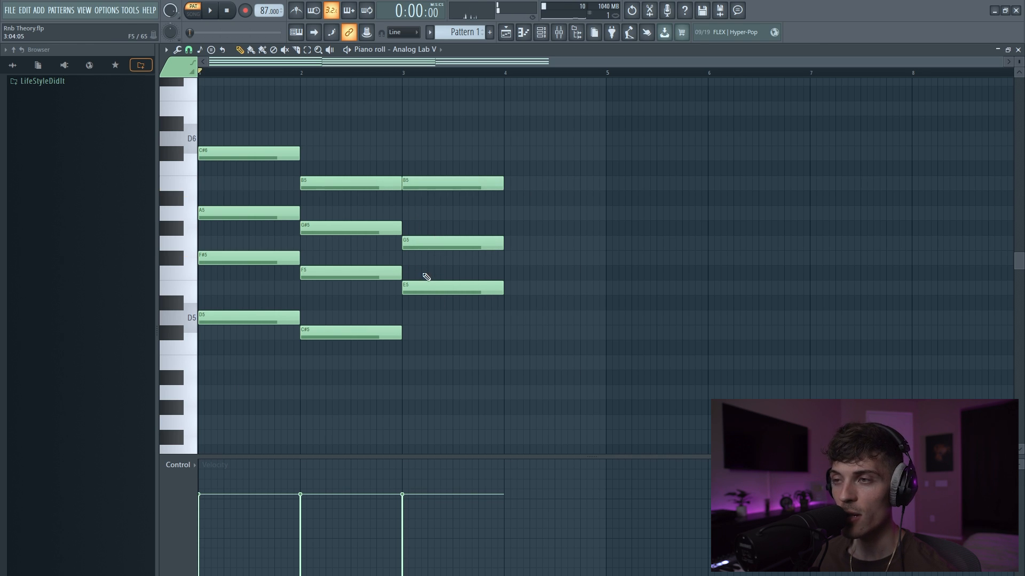
drag(434, 132, 472, 345)
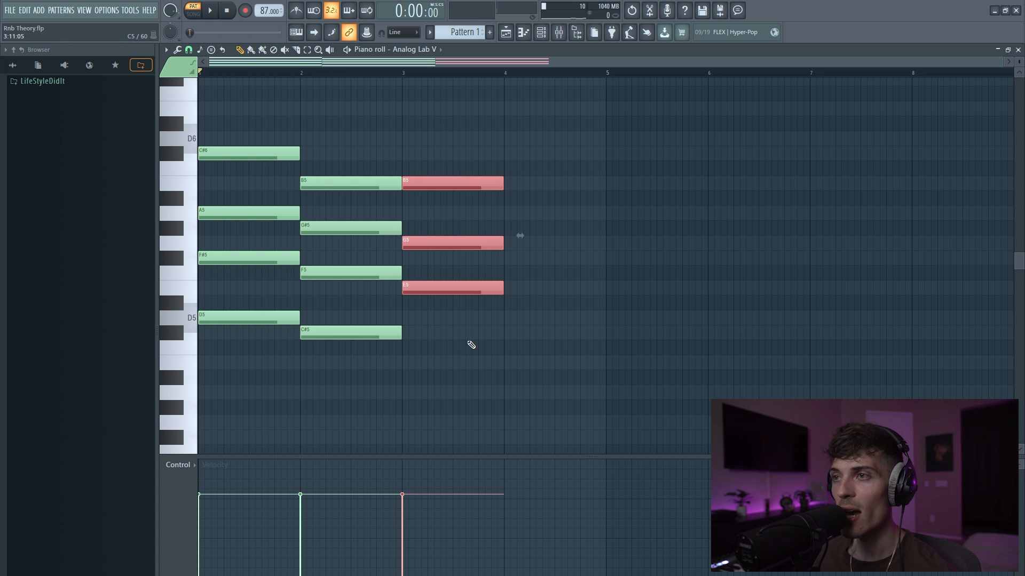
click(471, 344)
click(405, 139)
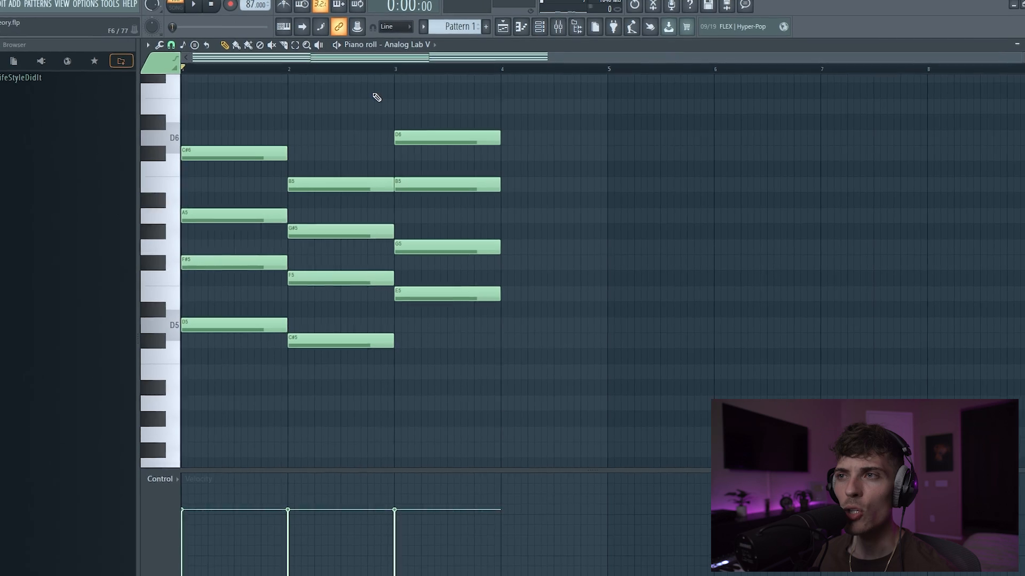
Lower the D6 note of the bar 3 chord by one octave to D5.
drag(374, 117, 427, 152)
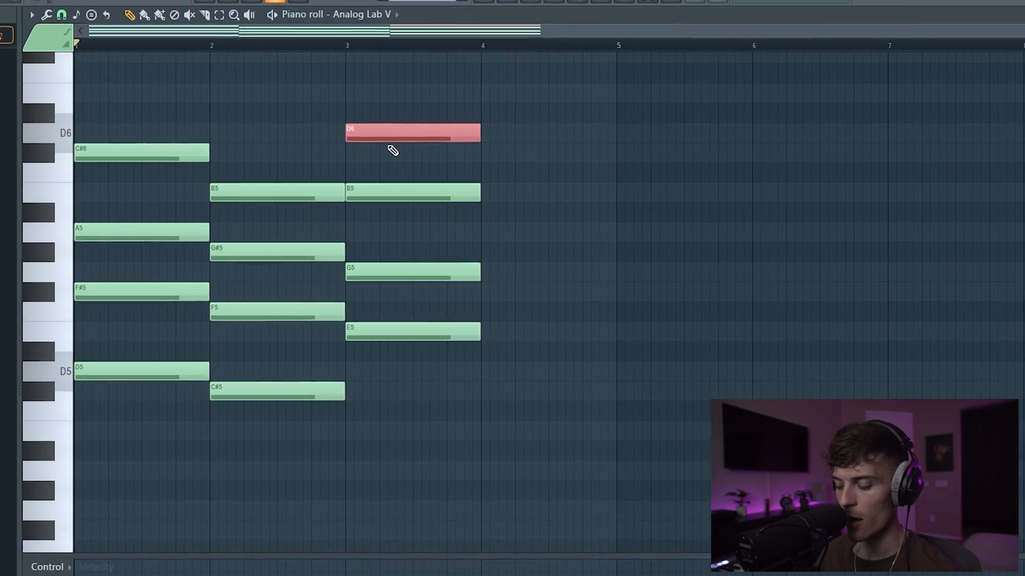
key(ctrl+Down)
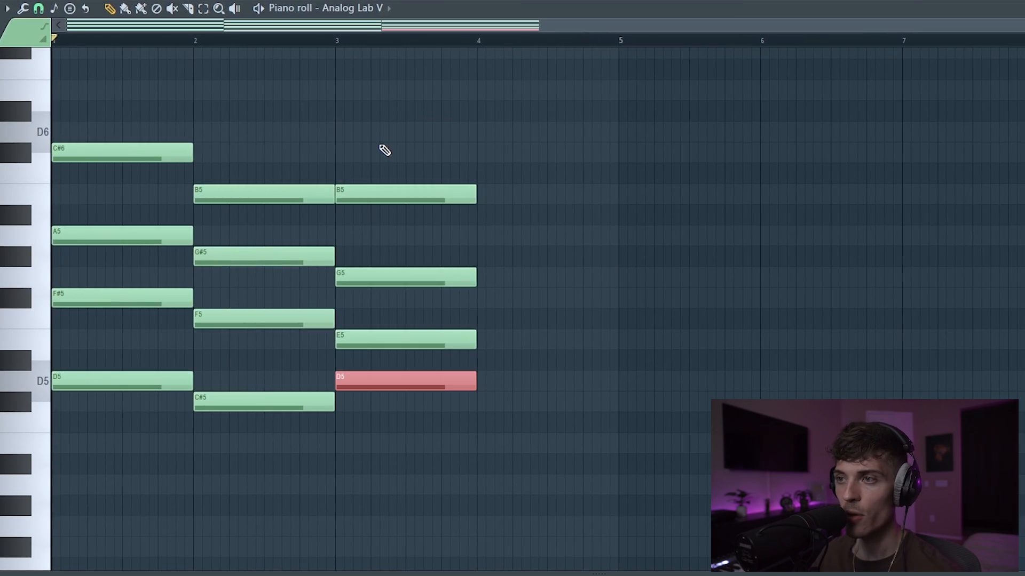
click(555, 207)
Check the E5 and C#5 notes of the third and second chords and play back the three-chord progression.
drag(374, 309, 386, 348)
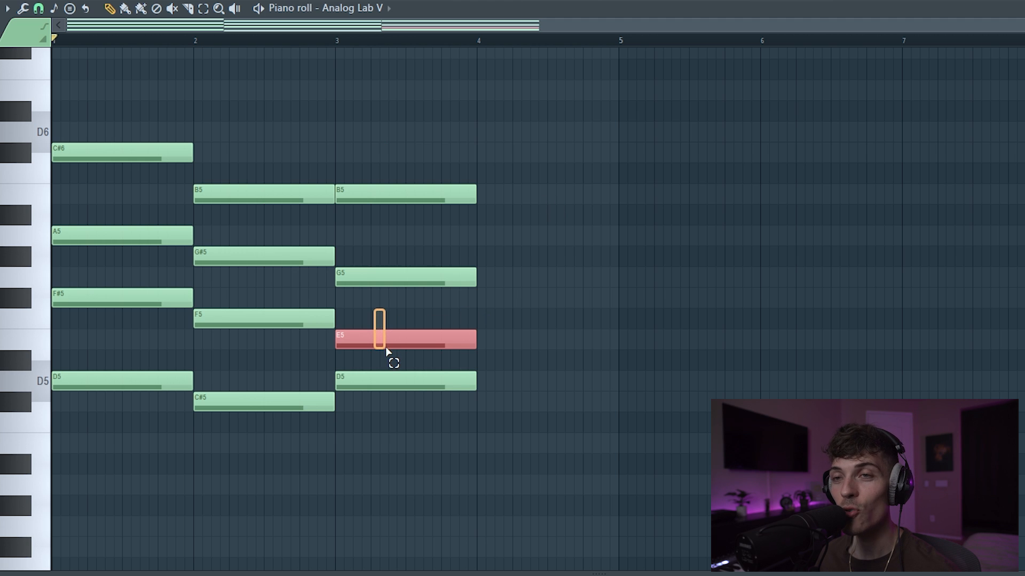
click(423, 474)
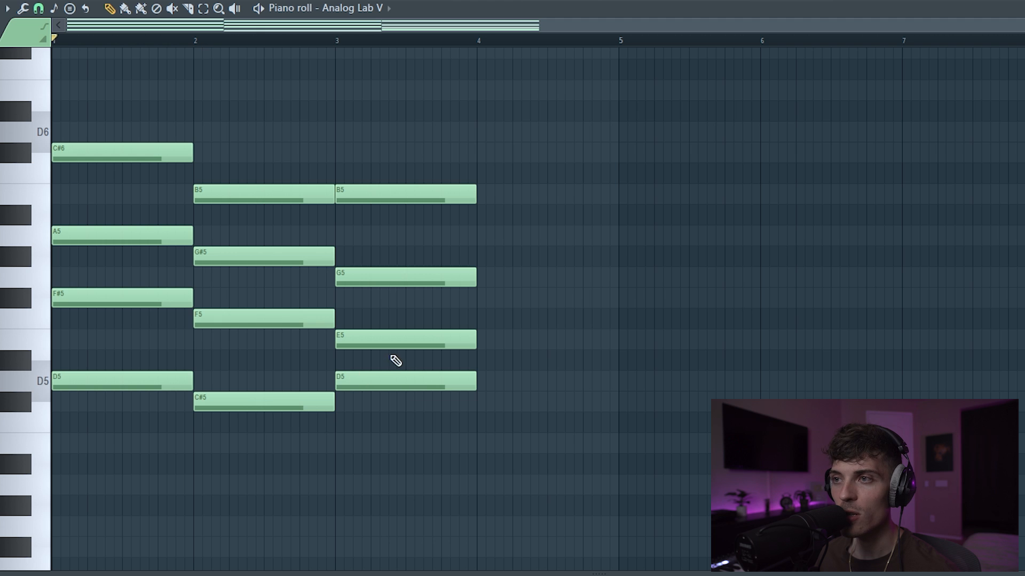
drag(303, 431, 376, 408)
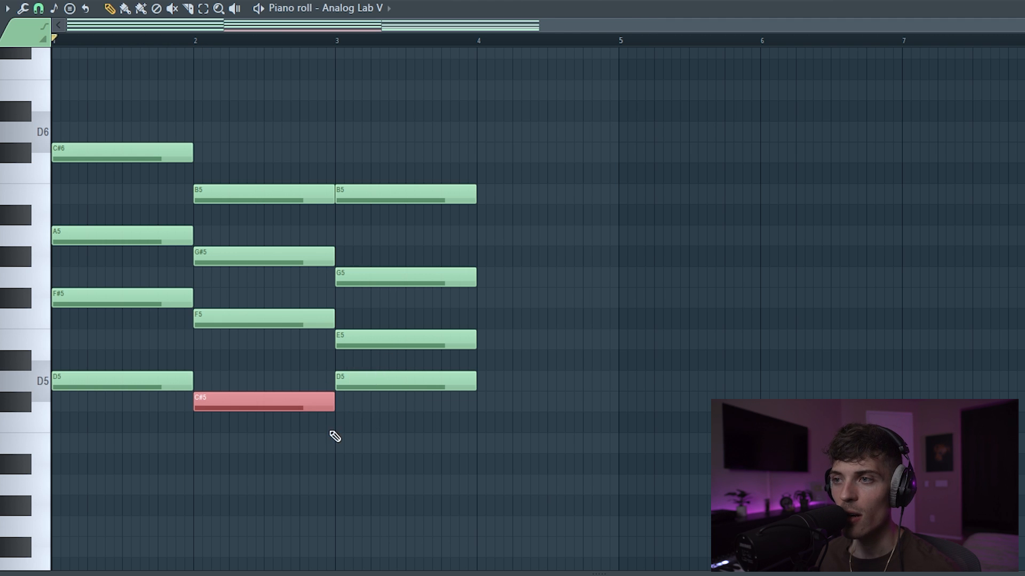
key(space)
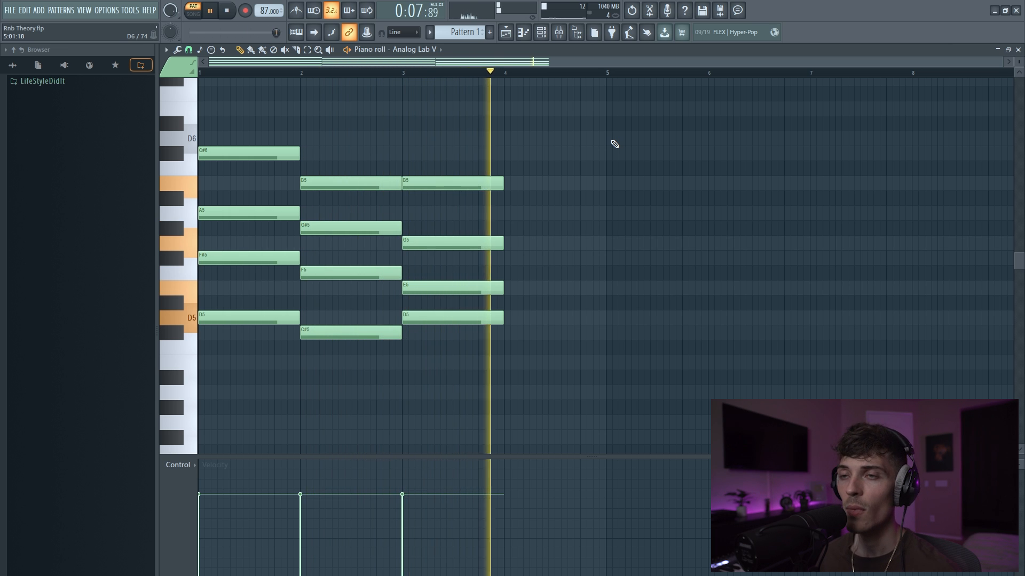
key(space)
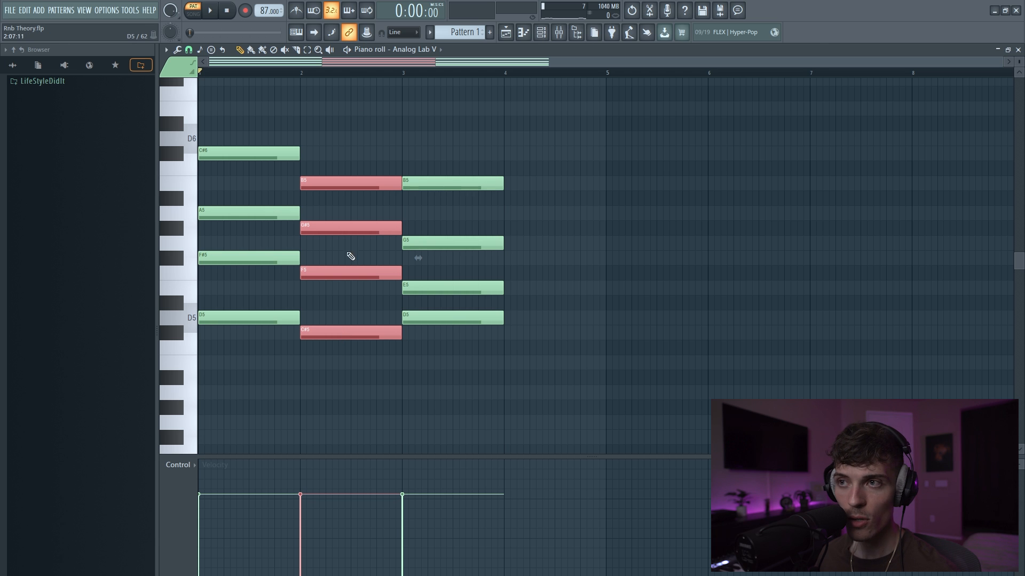
Copy the chord from bar 2 into bar 4.
drag(341, 335, 555, 336)
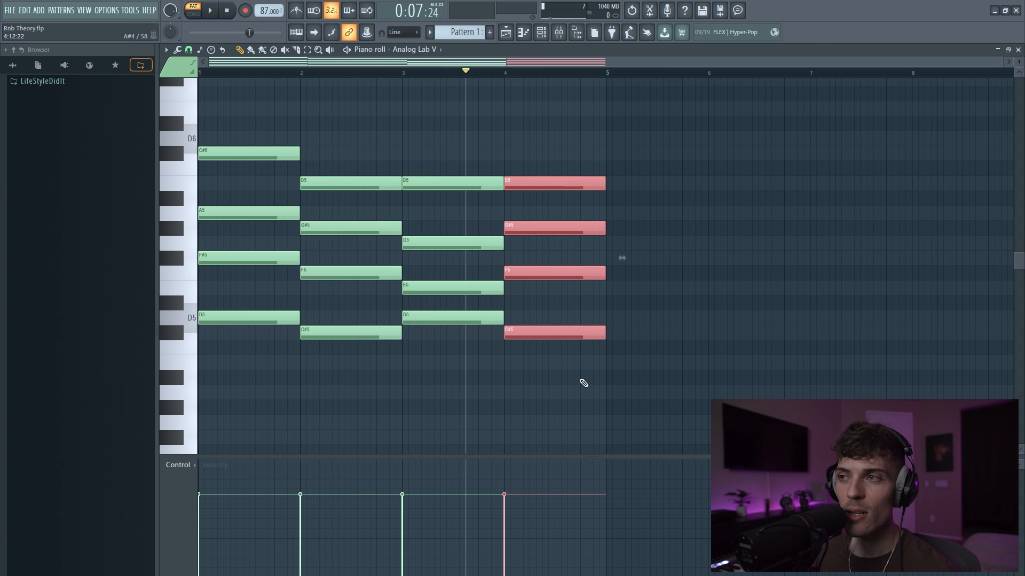
drag(535, 132, 576, 353)
drag(212, 117, 274, 387)
ctrl+click(277, 399)
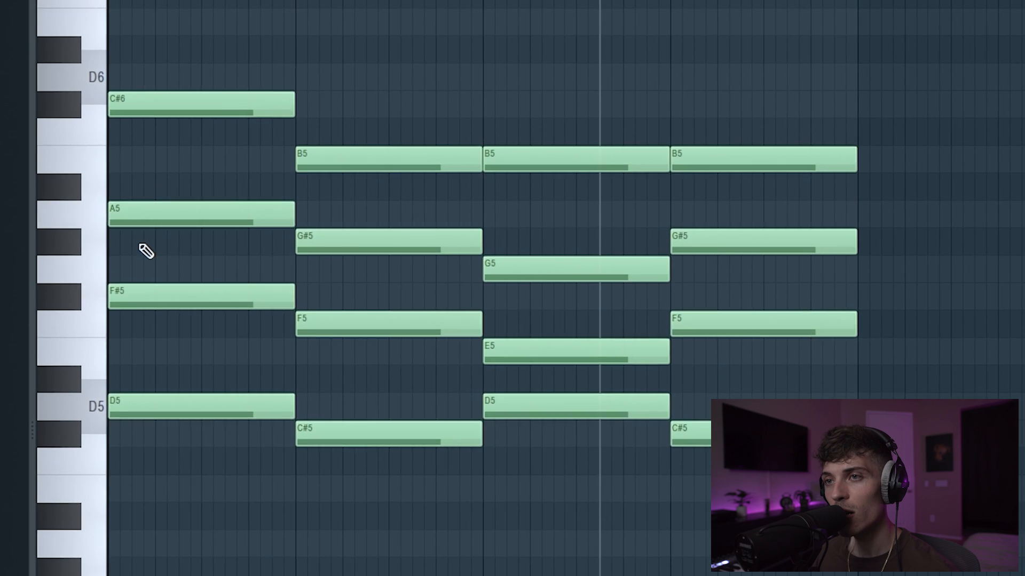
Transpose the copied chord in bar 4 down to A4, C#5, E5 and G5, matching its root to the first chord's A.
drag(213, 229, 180, 198)
drag(132, 391, 203, 187)
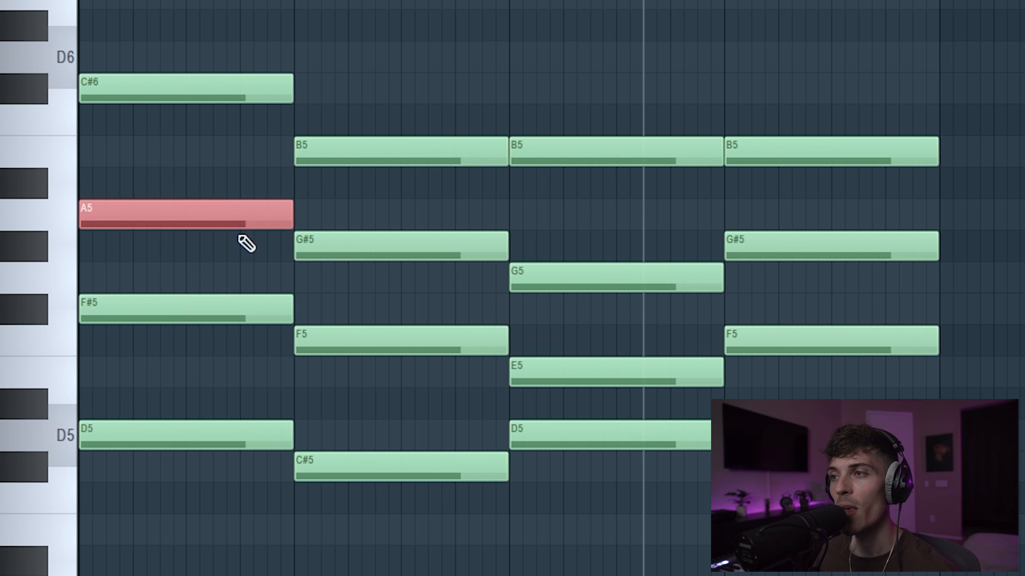
drag(777, 574, 879, 104)
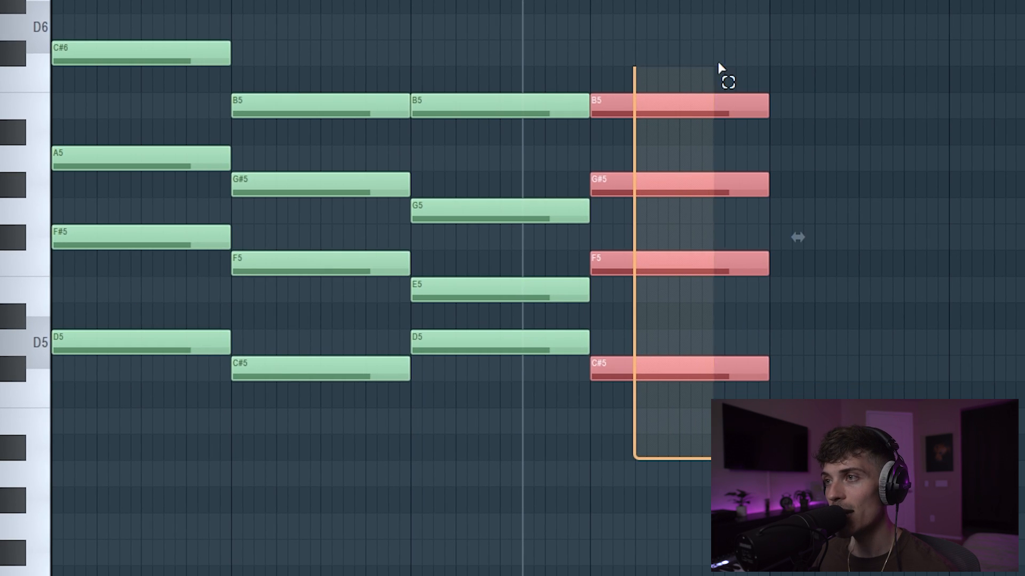
drag(719, 67, 733, 53)
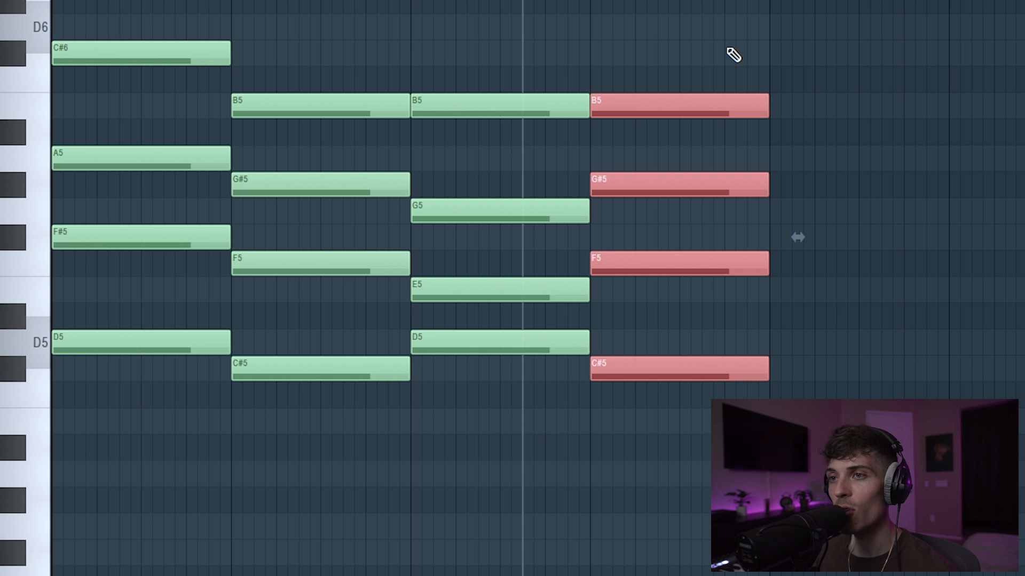
key(ctrl+d)
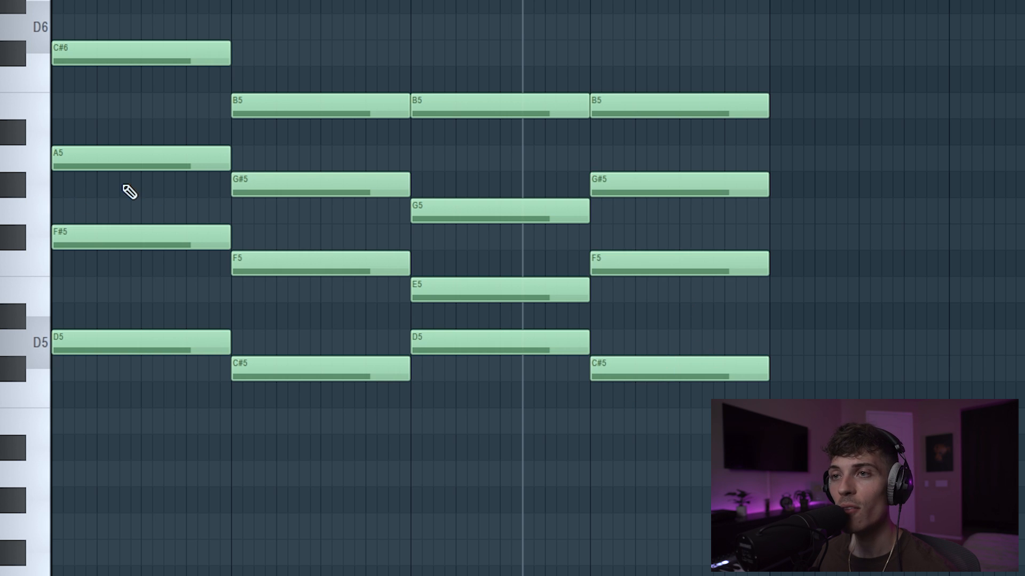
drag(95, 195, 155, 145)
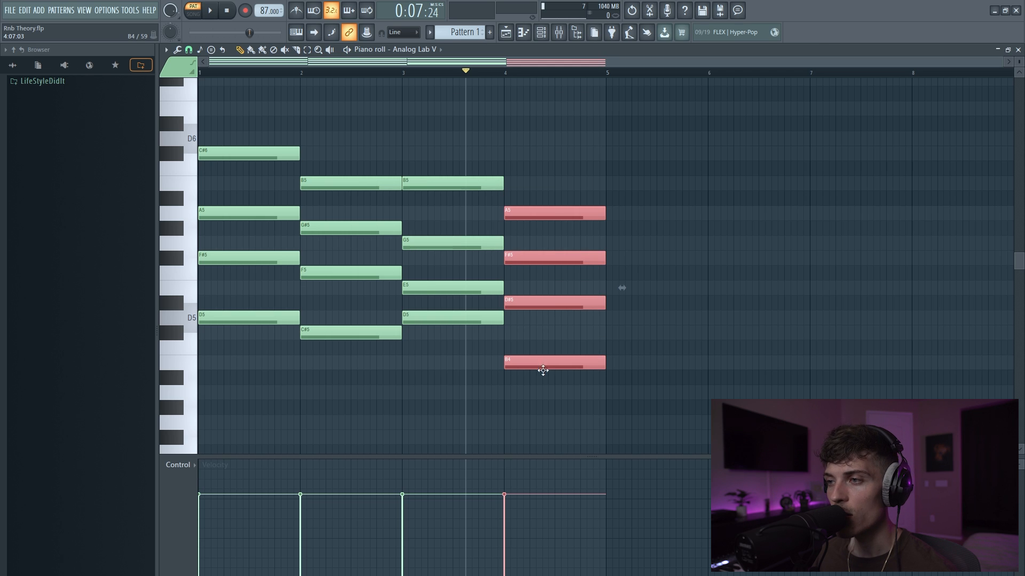
drag(543, 370, 580, 192)
ctrl+click(541, 421)
ctrl+click(621, 377)
drag(569, 373, 558, 235)
right_click(583, 421)
ctrl+click(630, 203)
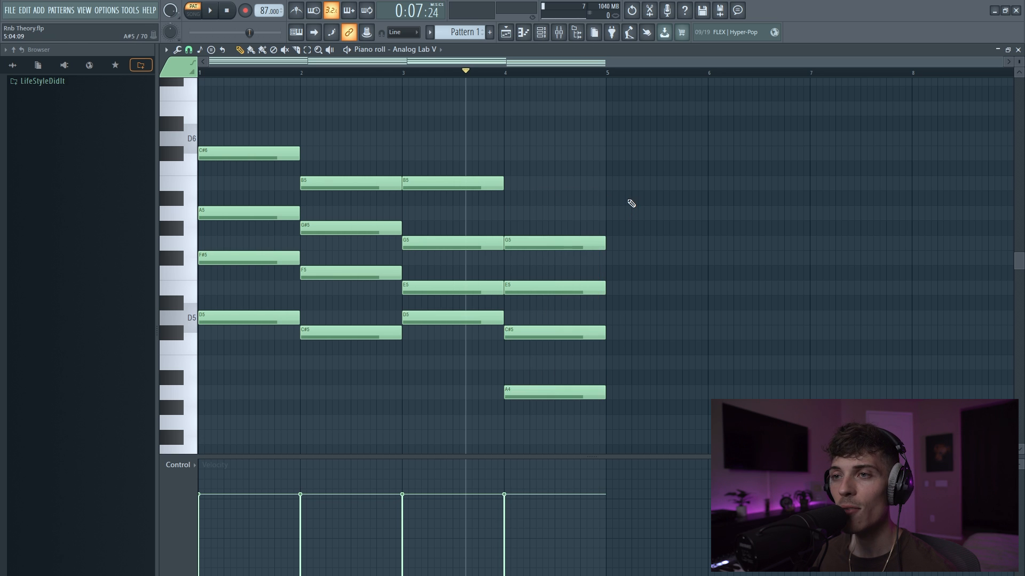
Raise the C#5 note of the bar 4 chord by one octave to C#6.
key(space)
drag(533, 319, 549, 346)
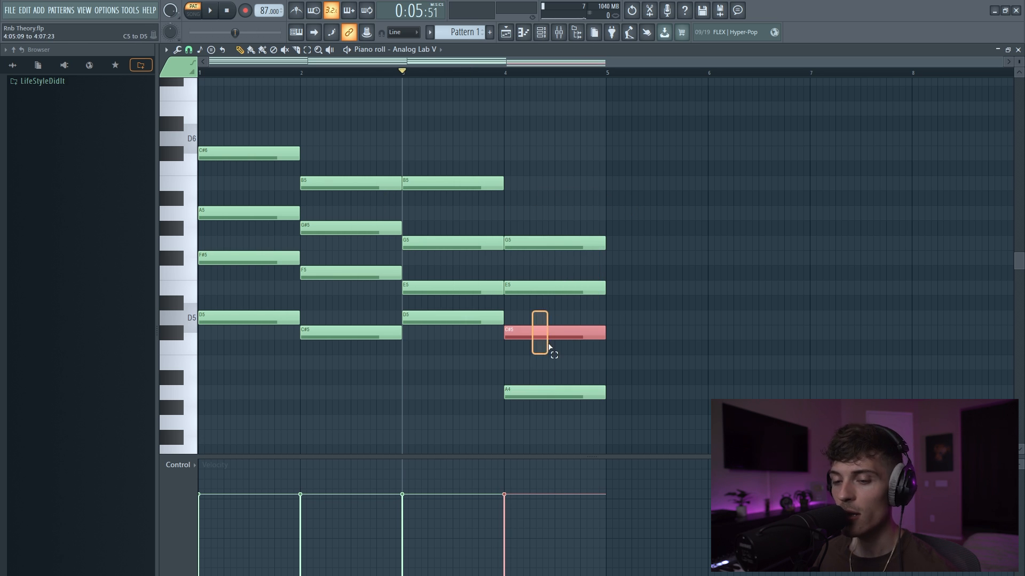
key(ctrl+Up)
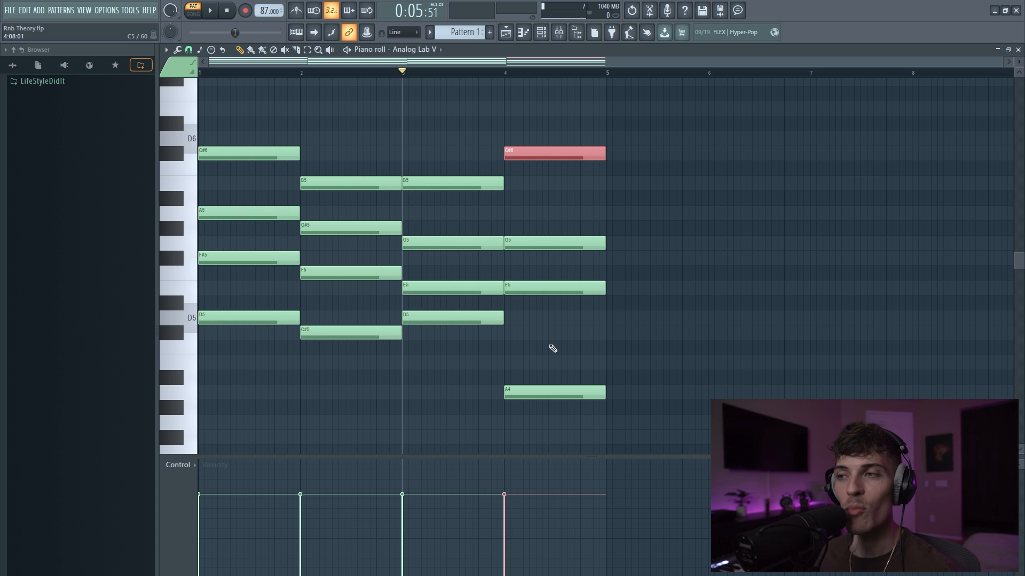
click(552, 348)
Audition the four chords in bars 1 to 4 one after another.
drag(534, 133, 560, 425)
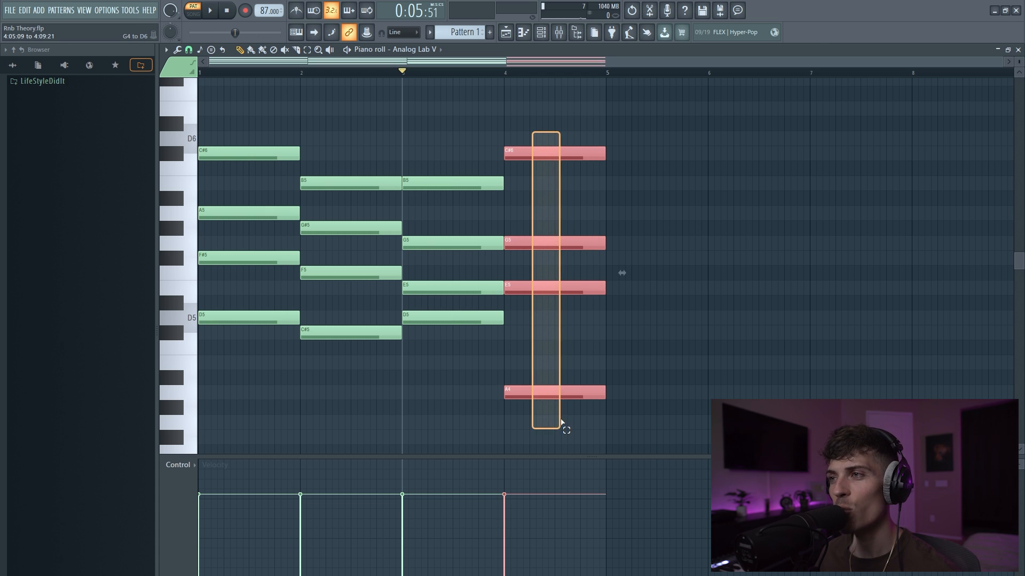
click(563, 349)
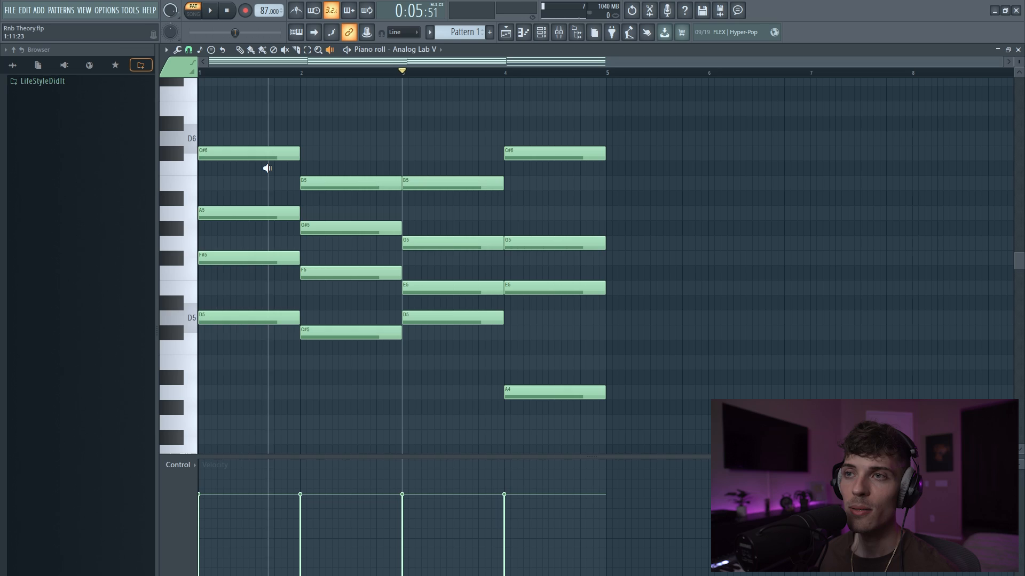
drag(268, 168, 263, 168)
drag(346, 209, 347, 209)
drag(452, 235, 452, 234)
drag(570, 255, 570, 254)
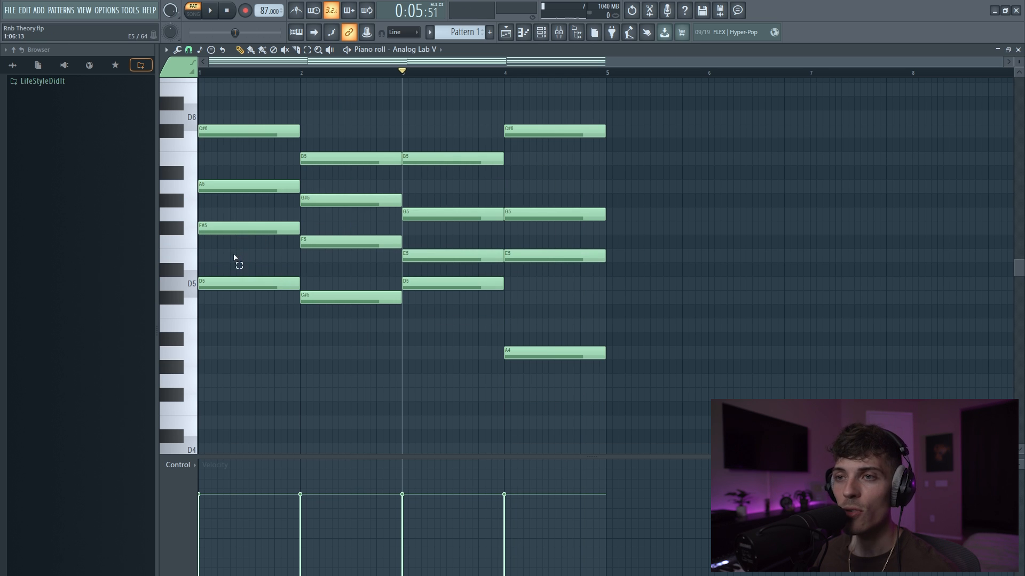
Duplicate the roots D5, C#5 and E5 of the first three chords one octave lower and audition the first chord.
drag(234, 257, 252, 325)
drag(329, 264, 332, 302)
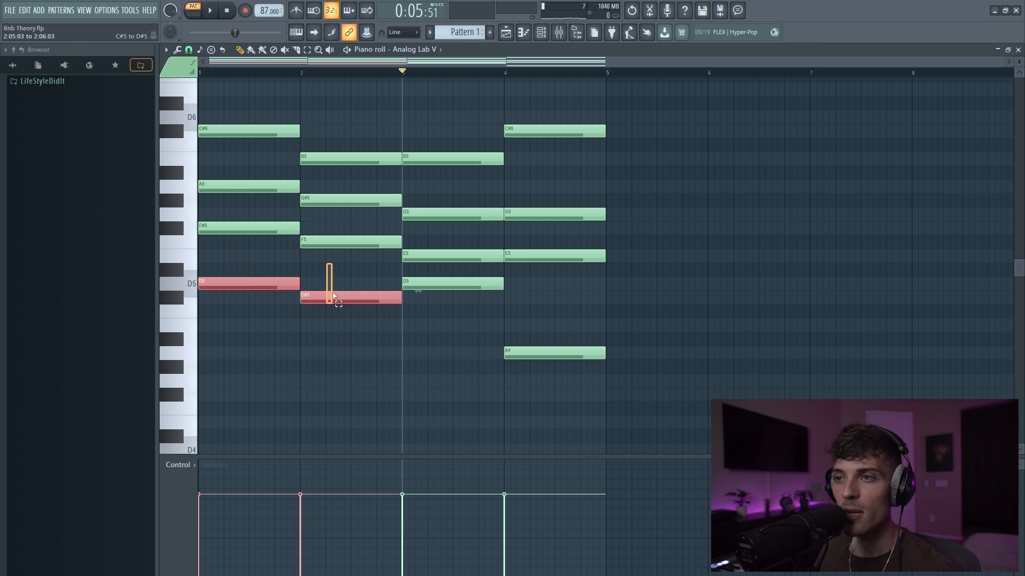
drag(421, 272, 435, 252)
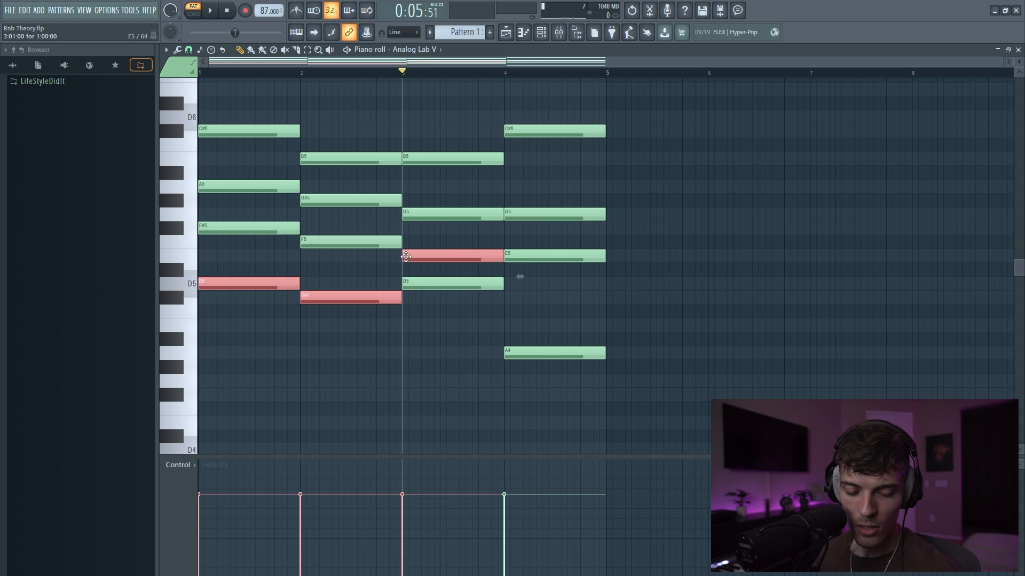
key(ctrl+Down)
scroll(406, 257, down, 1)
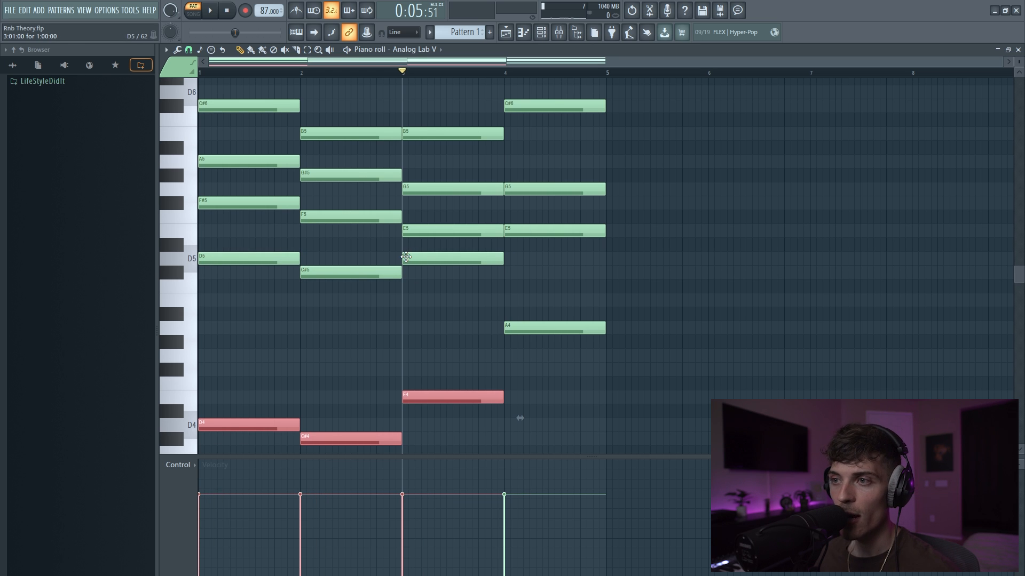
click(240, 335)
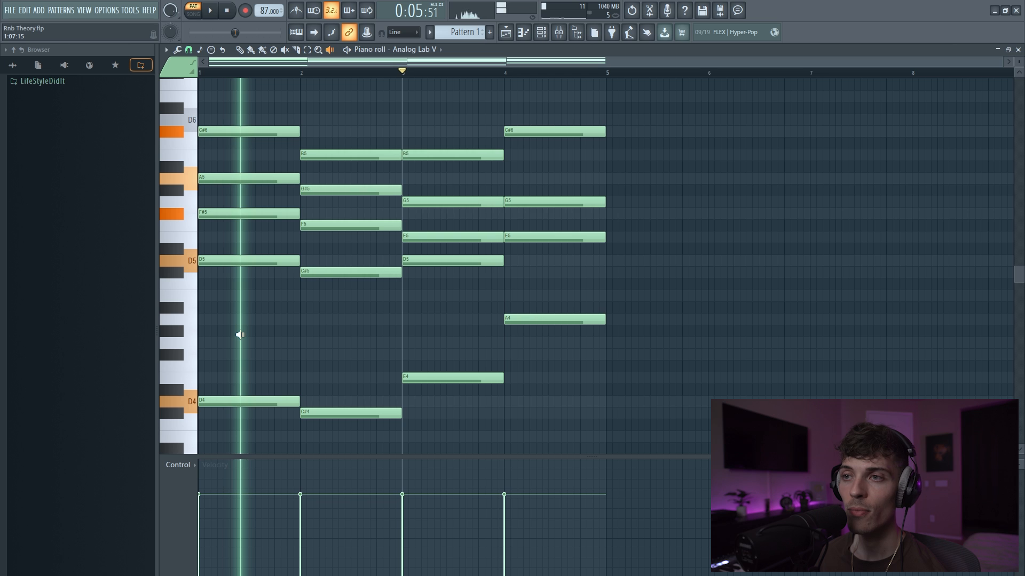
Audition the chords with their doubled bass notes one after another through bar 4.
drag(240, 335, 345, 350)
drag(457, 358, 459, 358)
drag(544, 358, 547, 358)
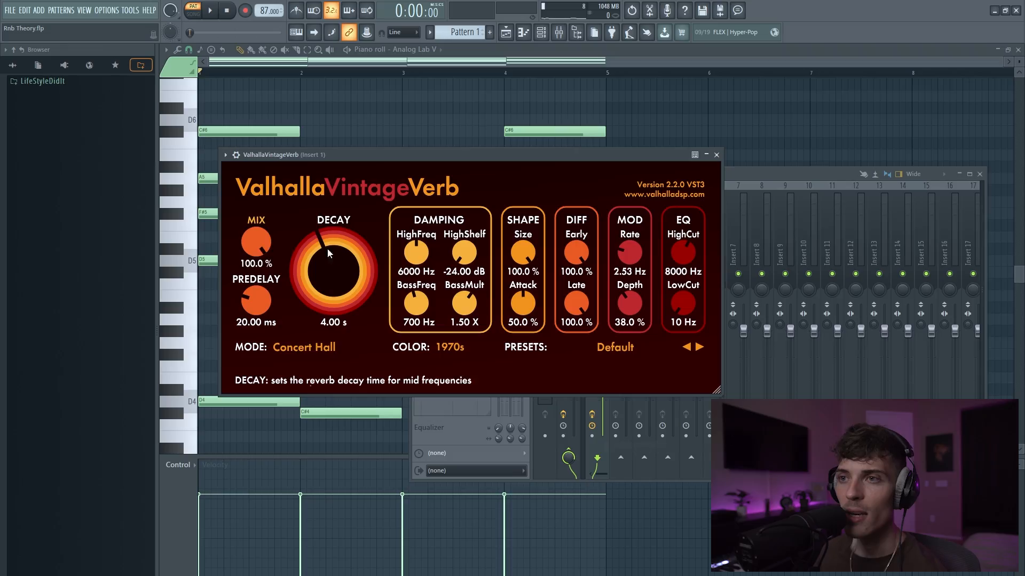
Set ValhallaVintageVerb's mix to 52% and decay to 2.81 s, and raise its EQ low cut.
drag(256, 244, 265, 313)
drag(350, 267, 344, 272)
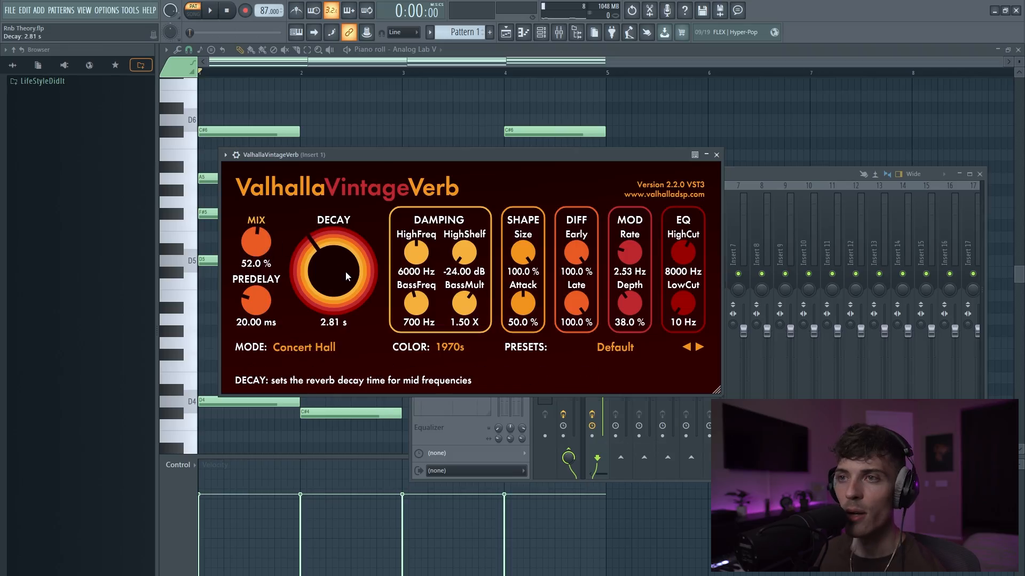
drag(686, 300, 688, 290)
click(717, 155)
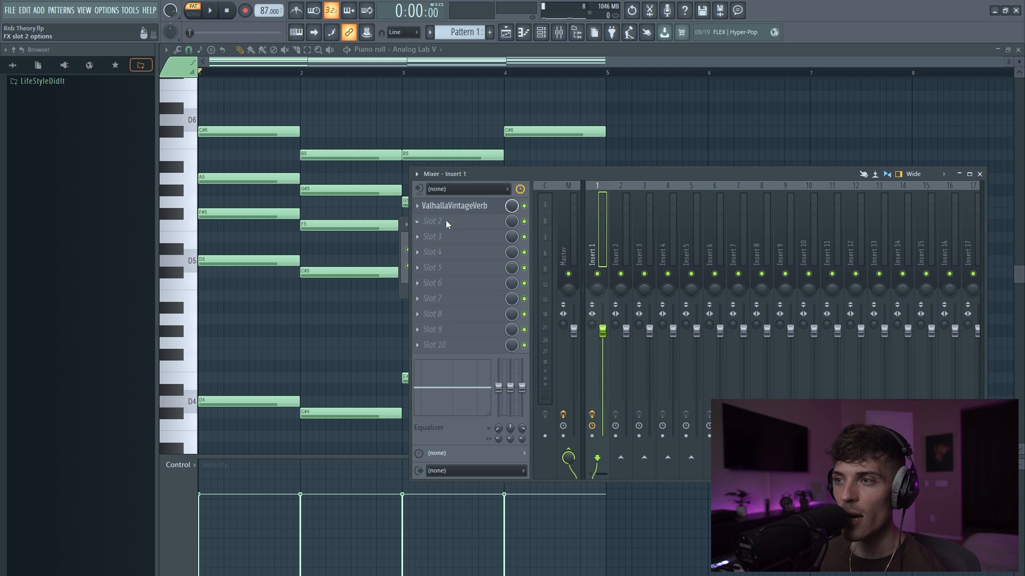
Load Hyper Chorus with the Basic wide preset in slot 2 of Insert 1 and set its slot mix to about 50%.
click(446, 220)
mouse_move(587, 331)
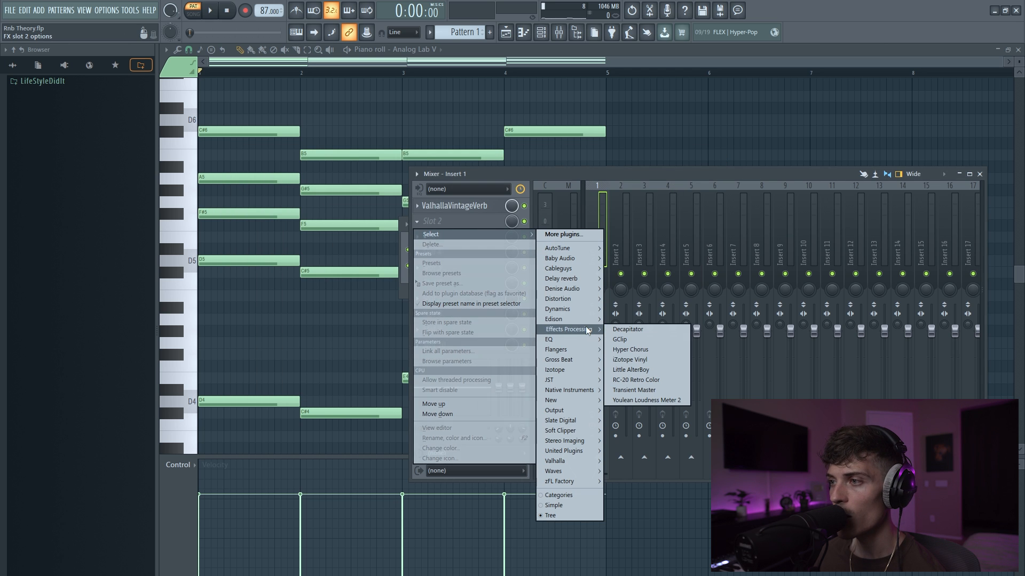
click(642, 352)
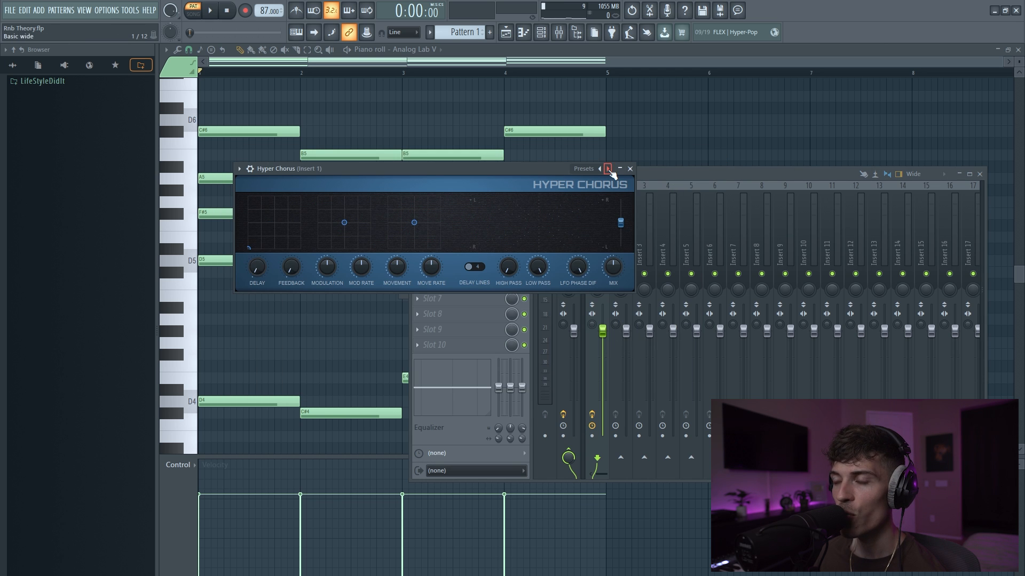
click(652, 182)
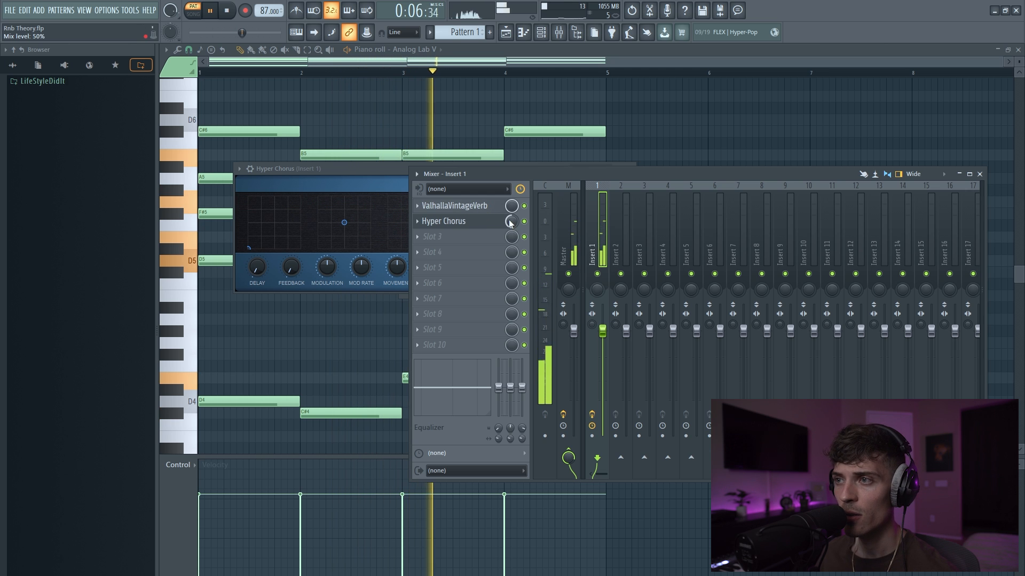
drag(510, 220, 510, 223)
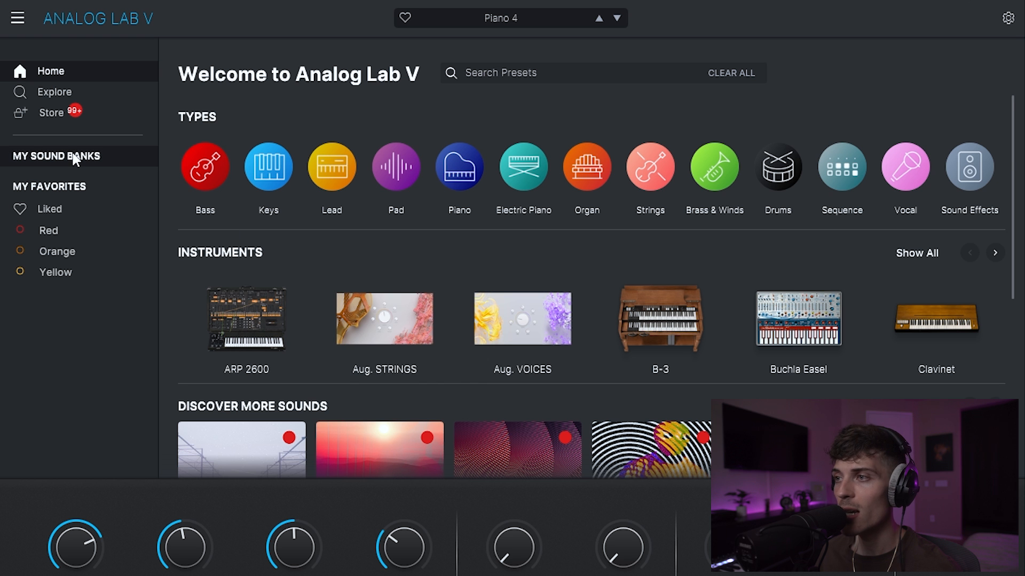
Load the Movement preset from the Summer Nights sound bank and route Analog Lab V #2 to mixer track 2.
click(69, 156)
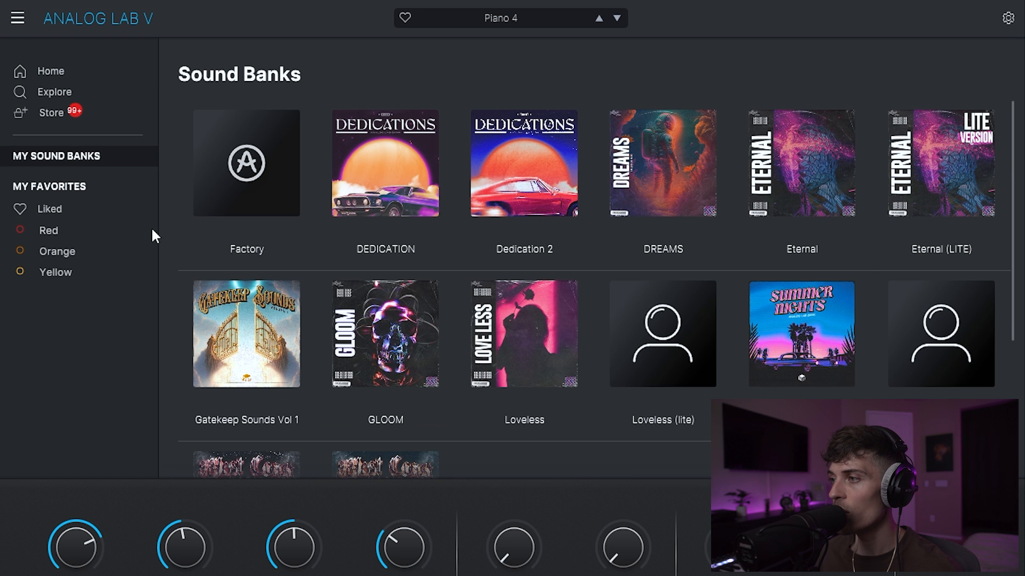
click(780, 319)
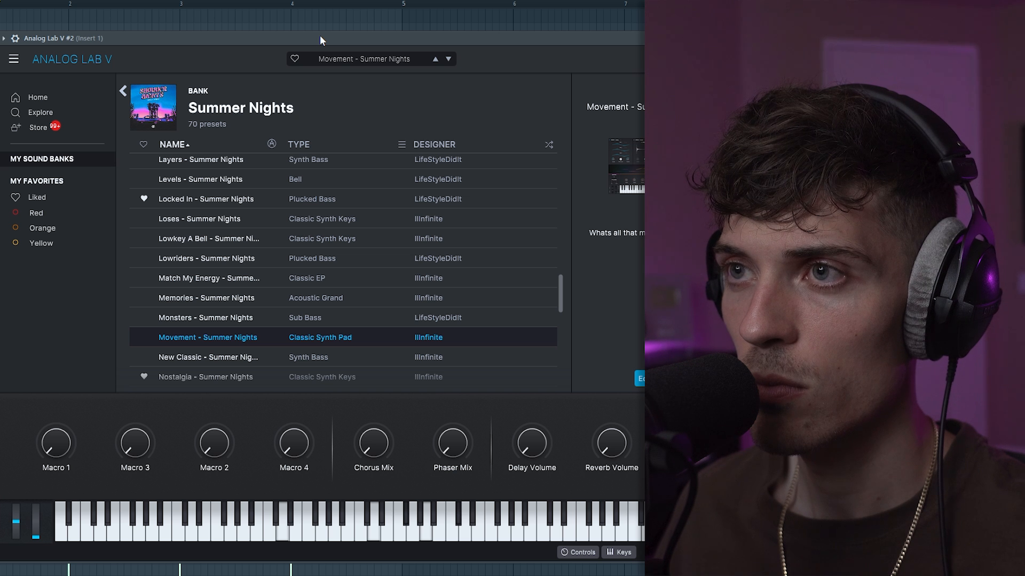
key(F6)
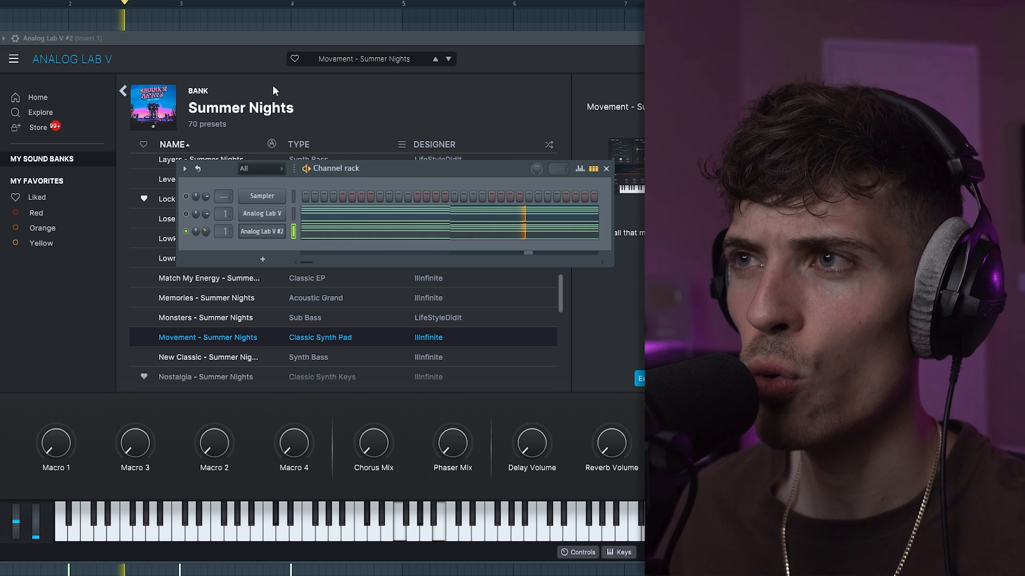
key(F6)
scroll(274, 238, down, 2)
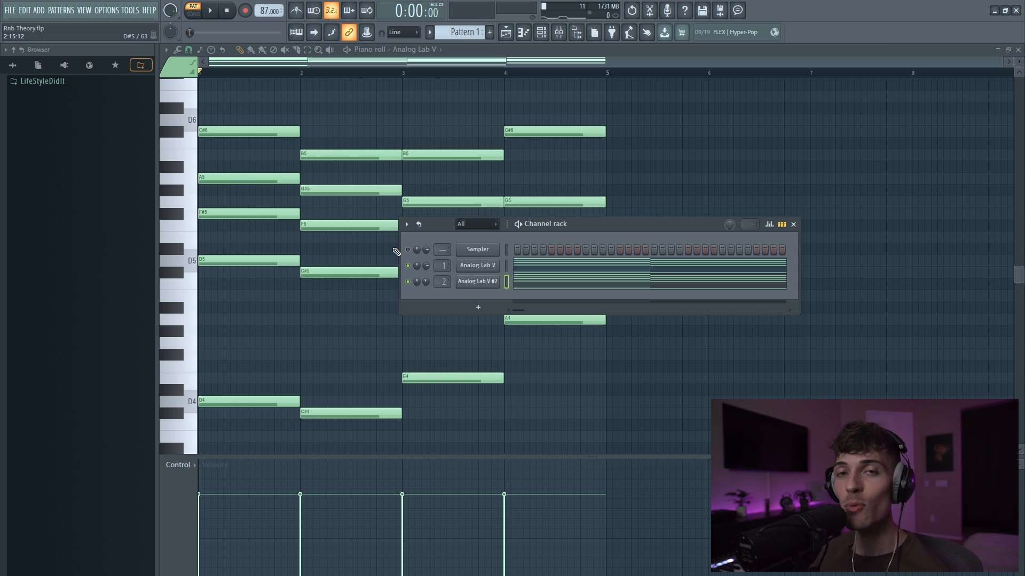
Add an Arcade instrument channel to the project.
click(38, 13)
mouse_move(69, 77)
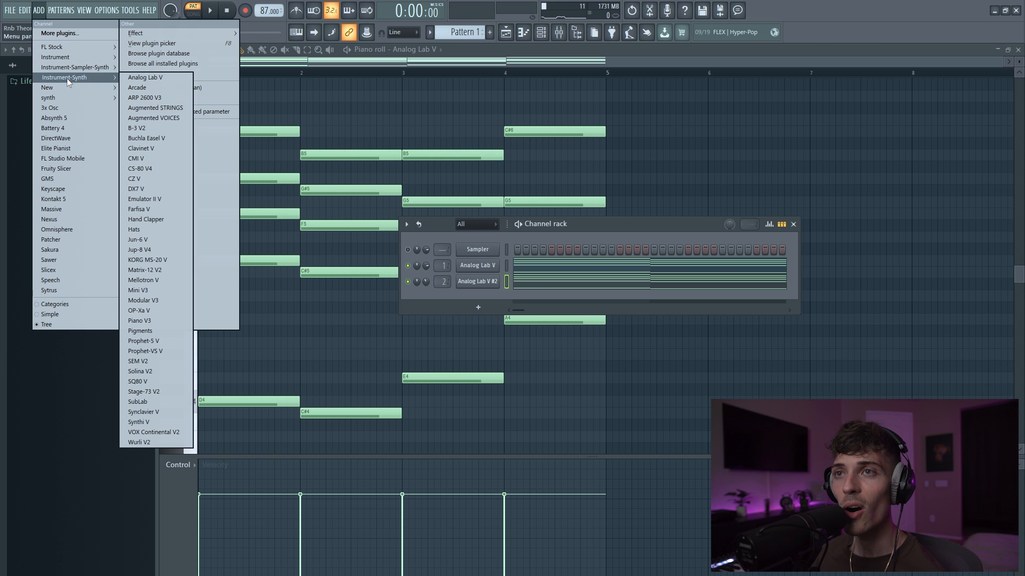
click(149, 87)
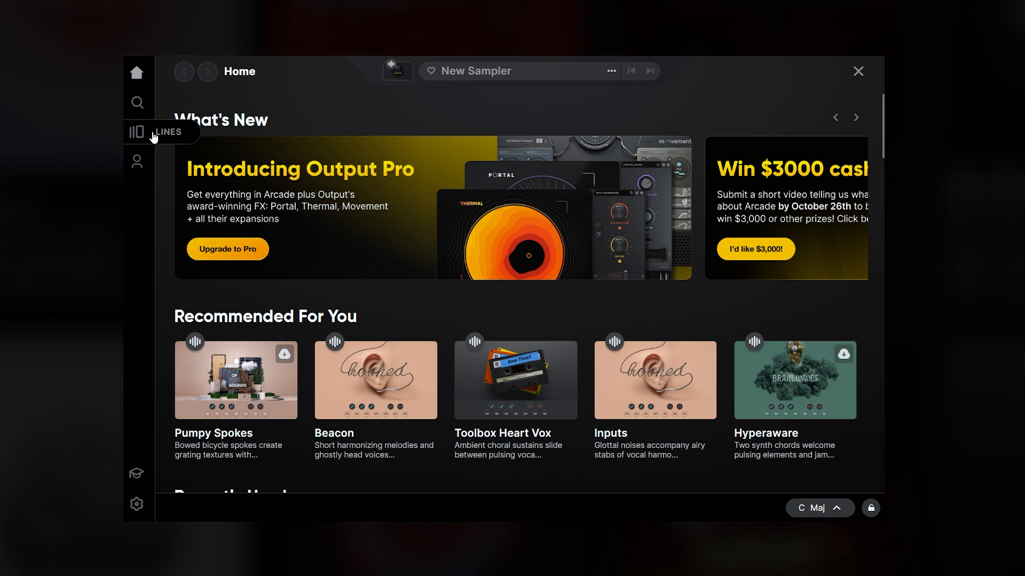
Browse Arcade's library of Lines for suitable sounds.
click(142, 133)
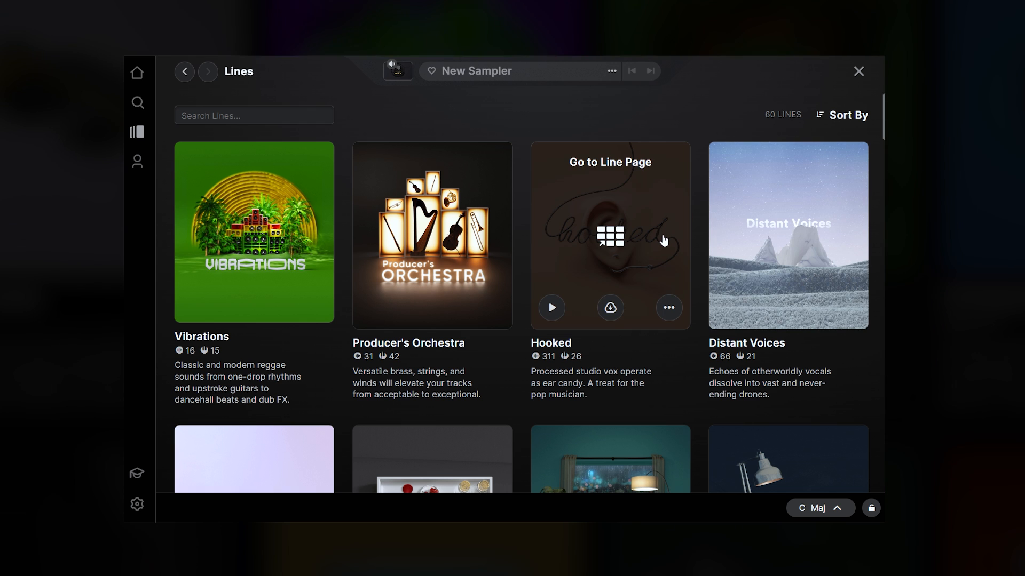
scroll(664, 240, down, 11)
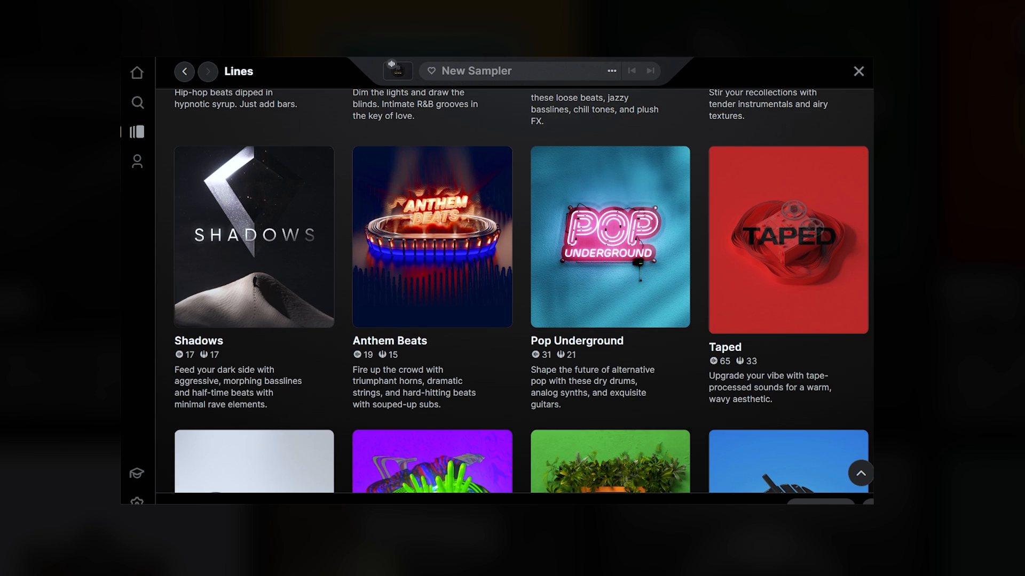
scroll(521, 291, down, 5)
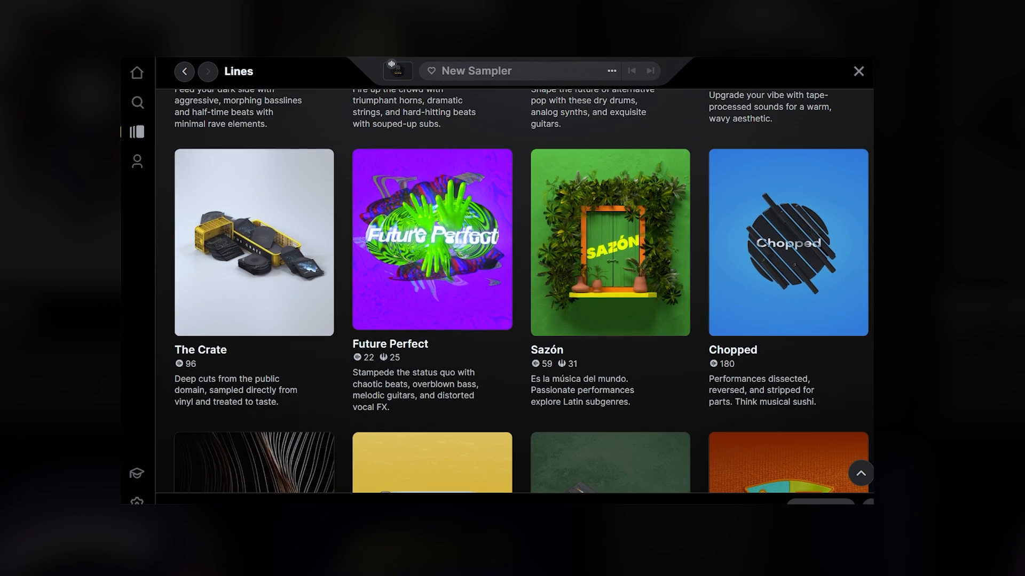
scroll(521, 291, down, 5)
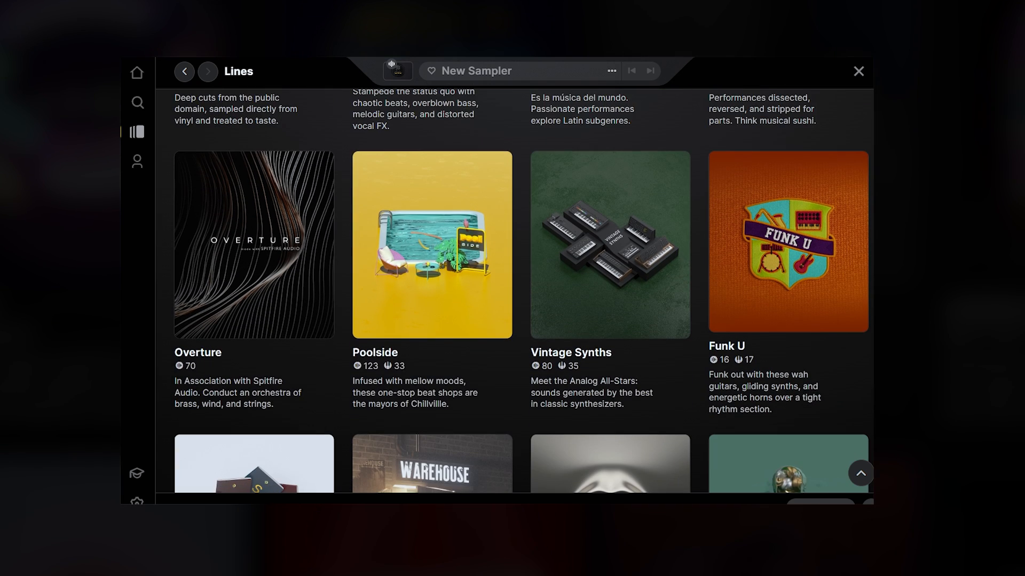
scroll(521, 291, down, 5)
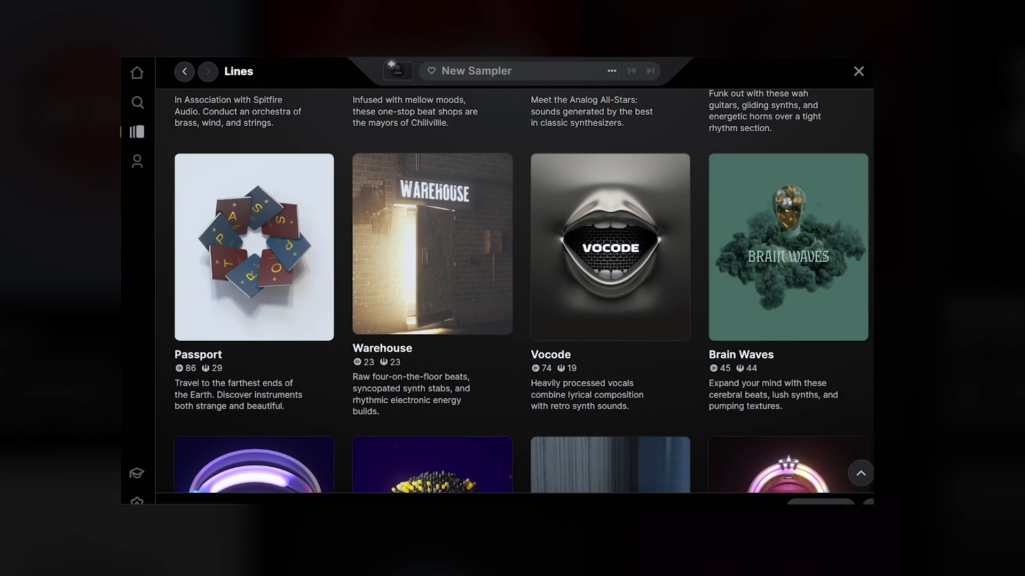
scroll(521, 291, down, 5)
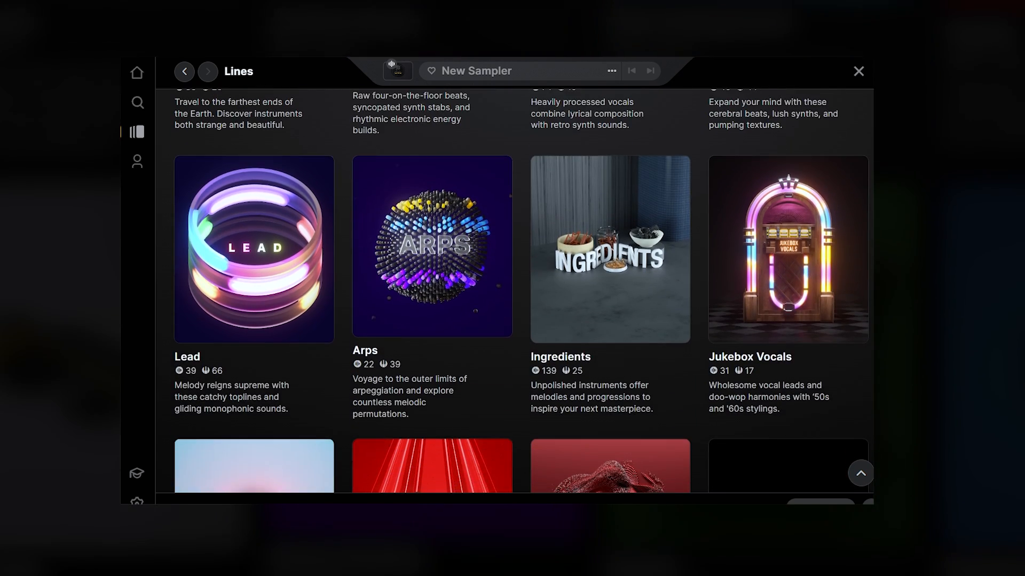
scroll(520, 292, down, 4)
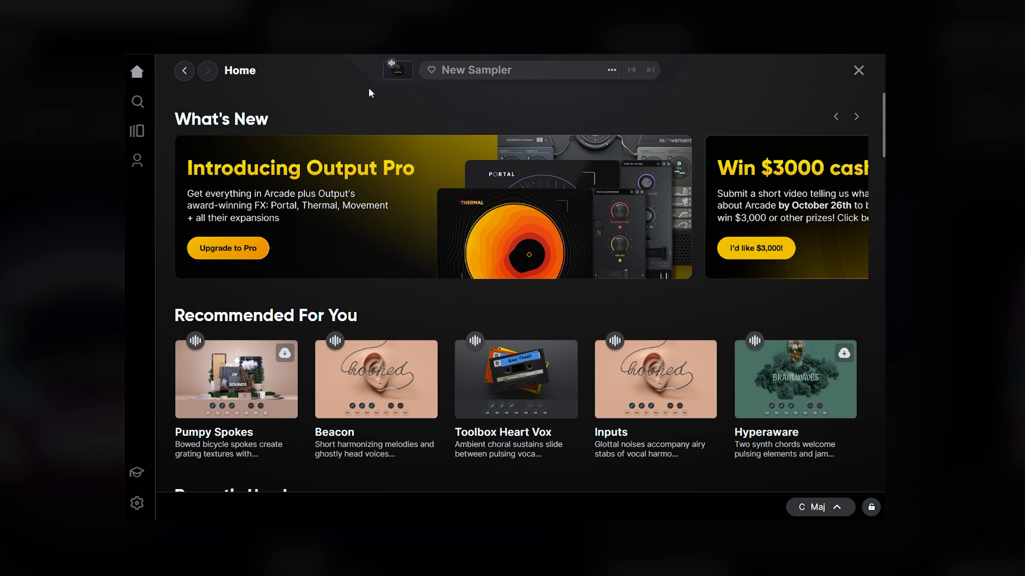
Generate a sampler from the imported sample Vocal Phrase 7 A min.wav in Your Stuff.
click(138, 160)
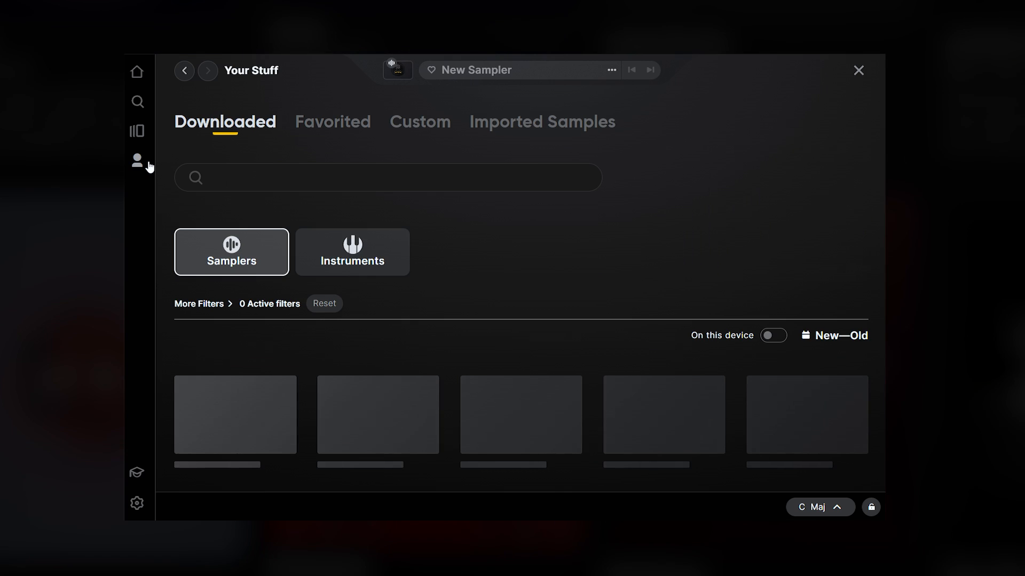
click(575, 42)
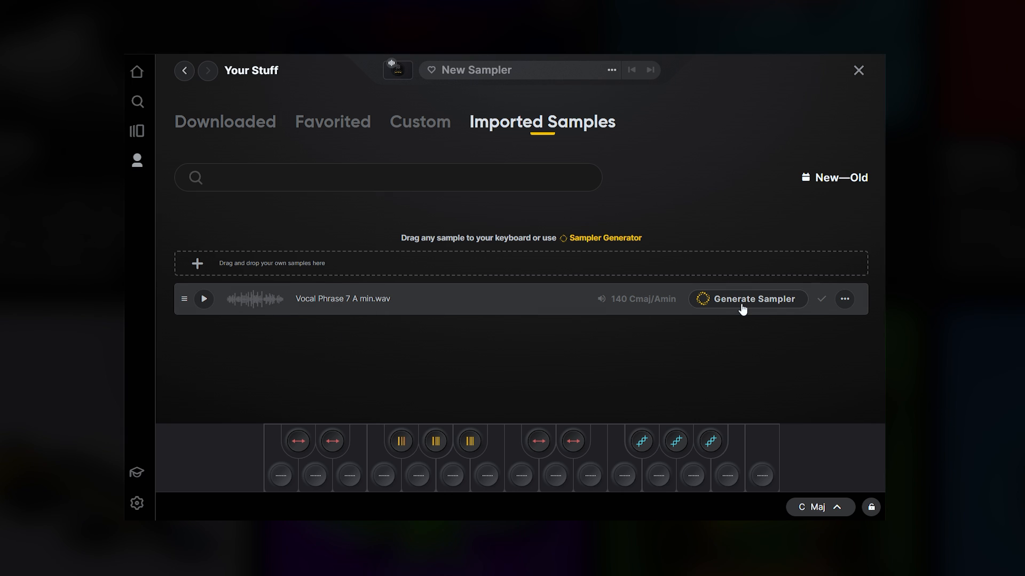
click(743, 307)
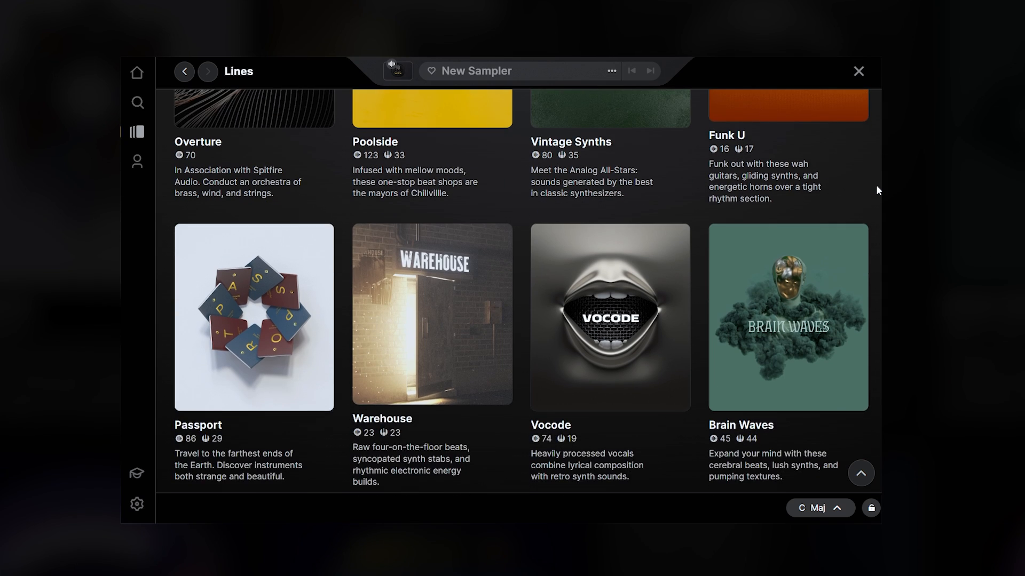
Load the Seesaw Love sampler from the Hooked line and match its key to D Maj.
scroll(876, 184, down, 5)
scroll(876, 184, down, 5)
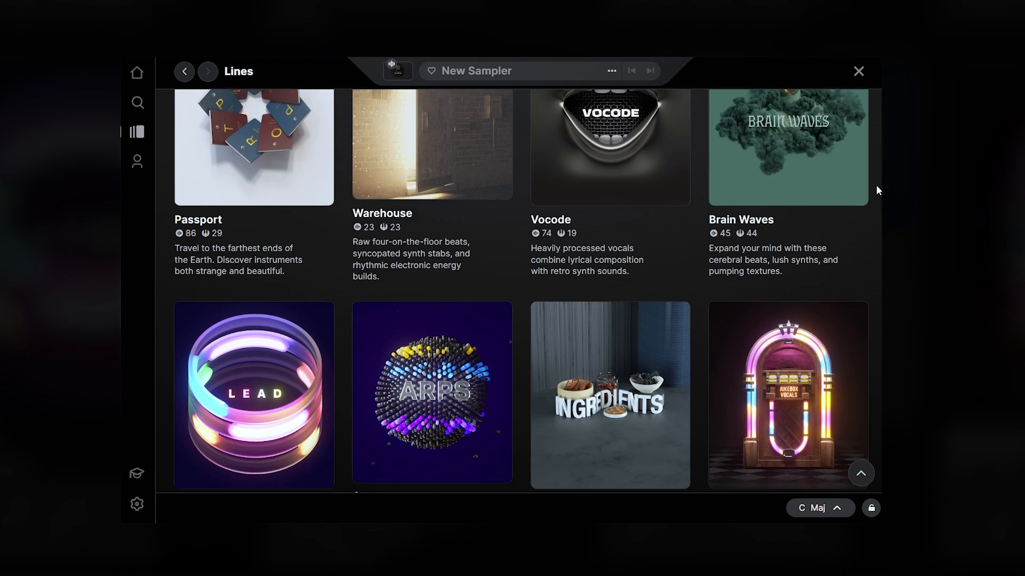
scroll(876, 185, down, 5)
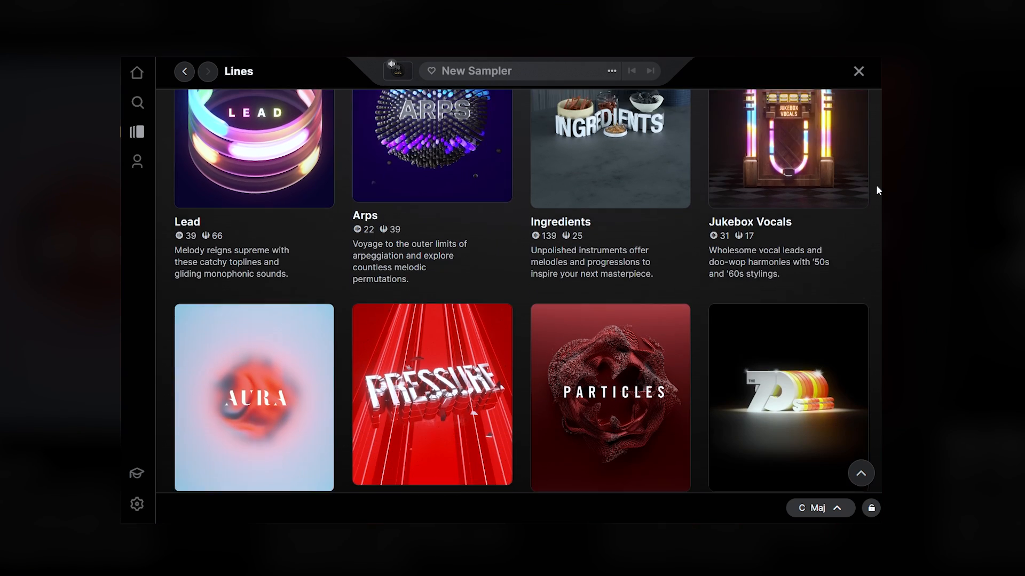
scroll(876, 185, down, 5)
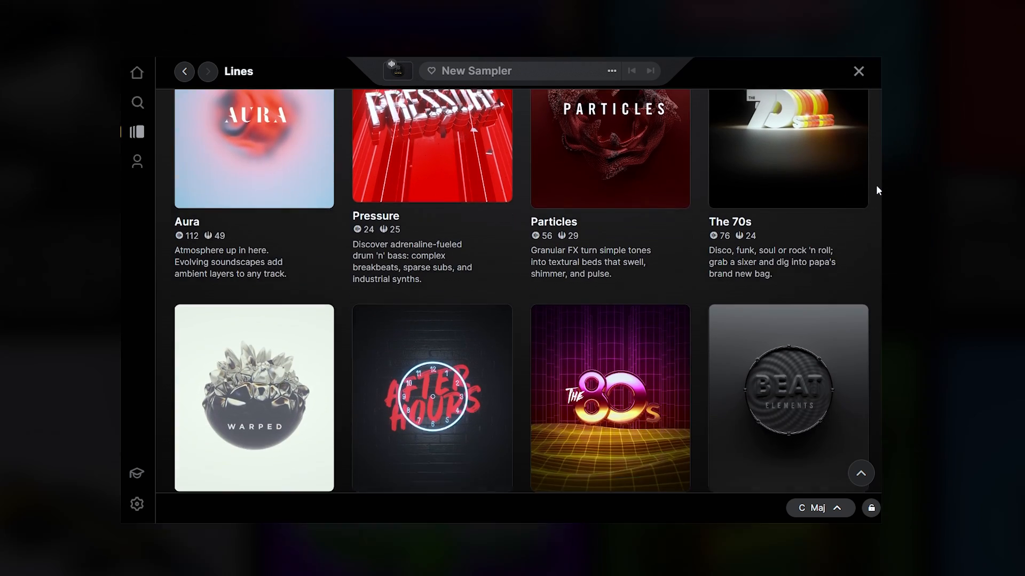
scroll(876, 186, down, 5)
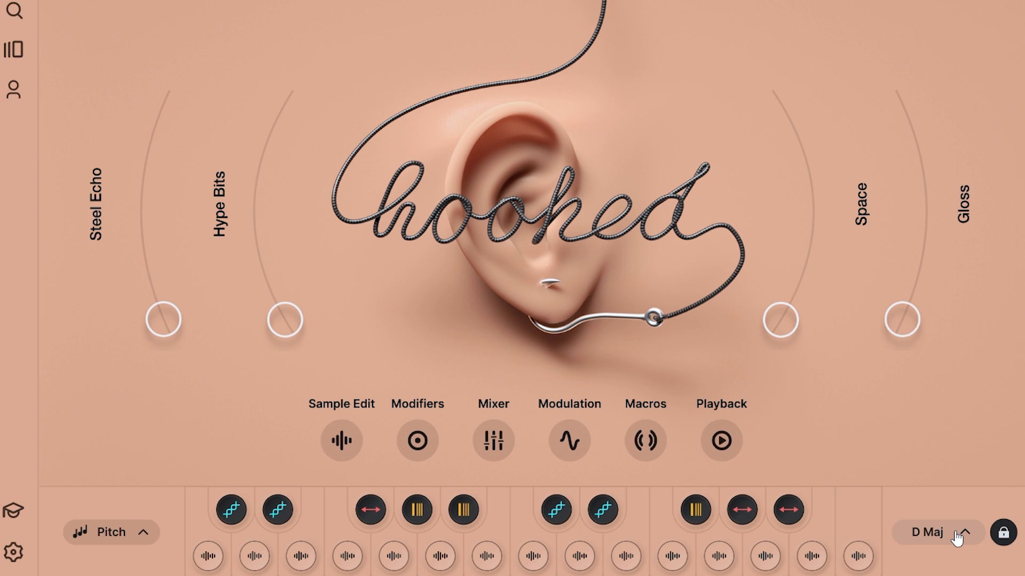
click(956, 533)
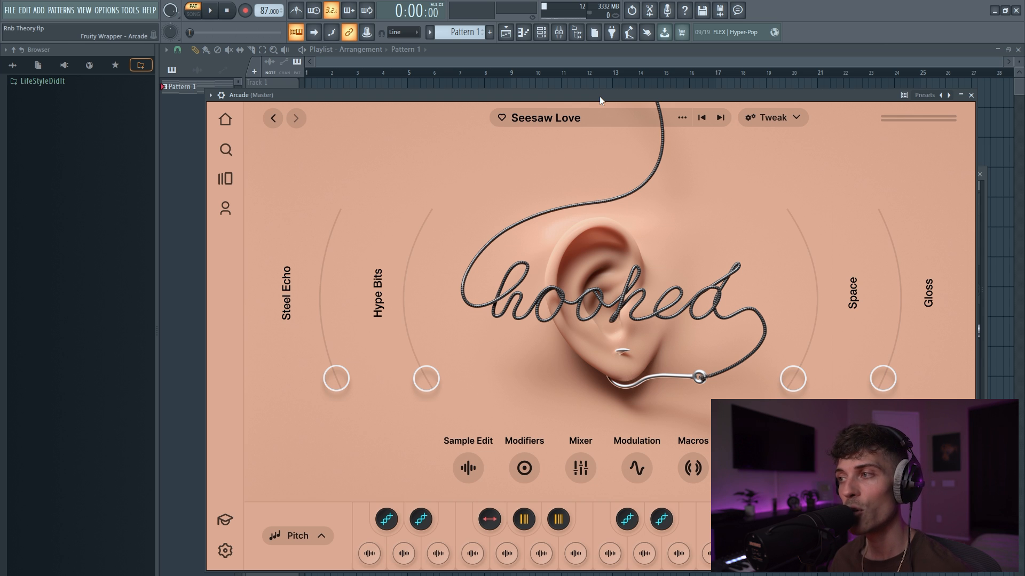
Audition the Seesaw Love sampler over the pattern and try out its Gloss and Space macro amounts.
key(space)
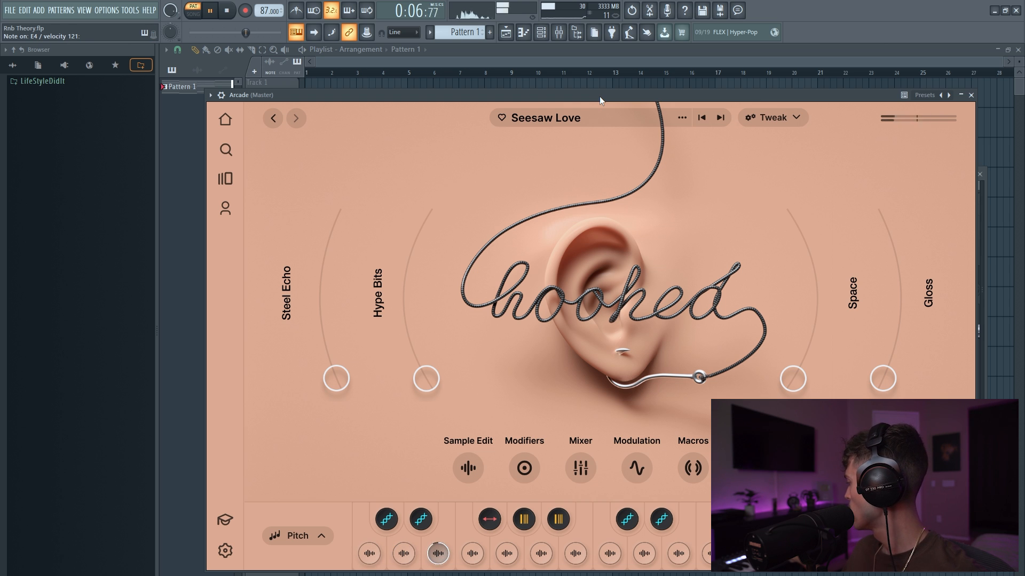
key(space)
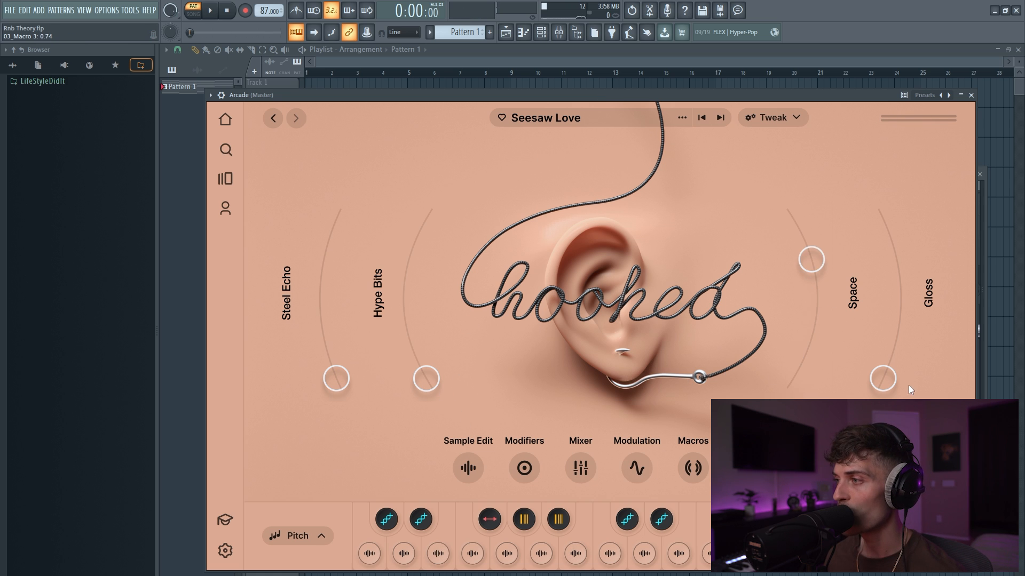
drag(888, 362, 895, 301)
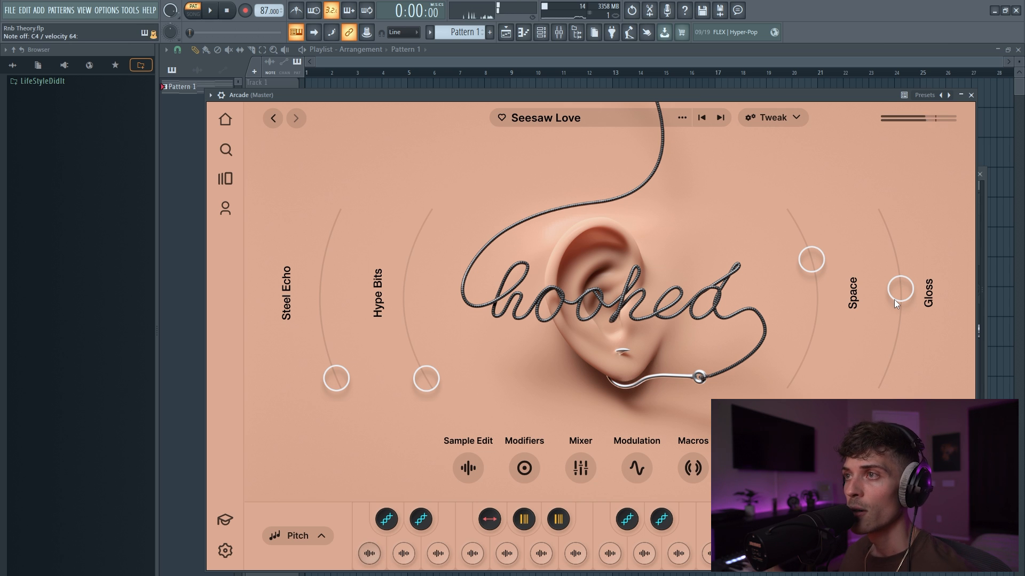
drag(812, 260, 815, 327)
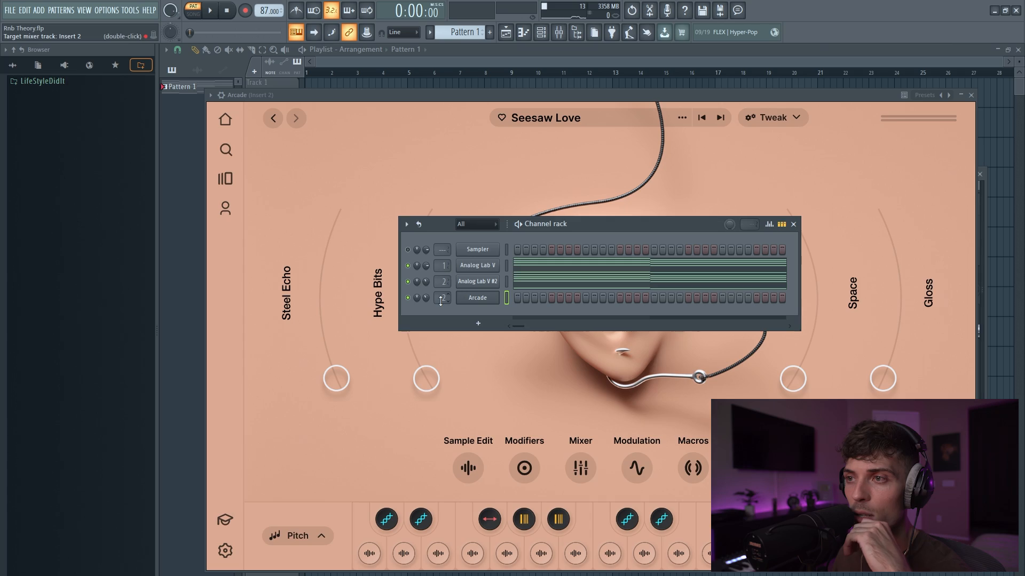
Examine the Seesaw Love sampler's Mixer, Modulation and Macros settings.
click(559, 33)
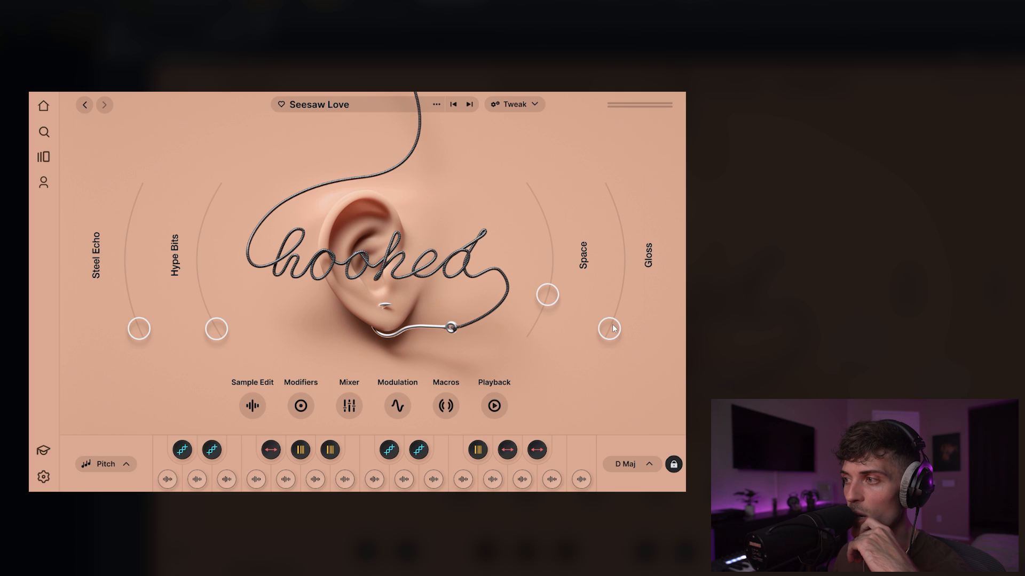
click(349, 407)
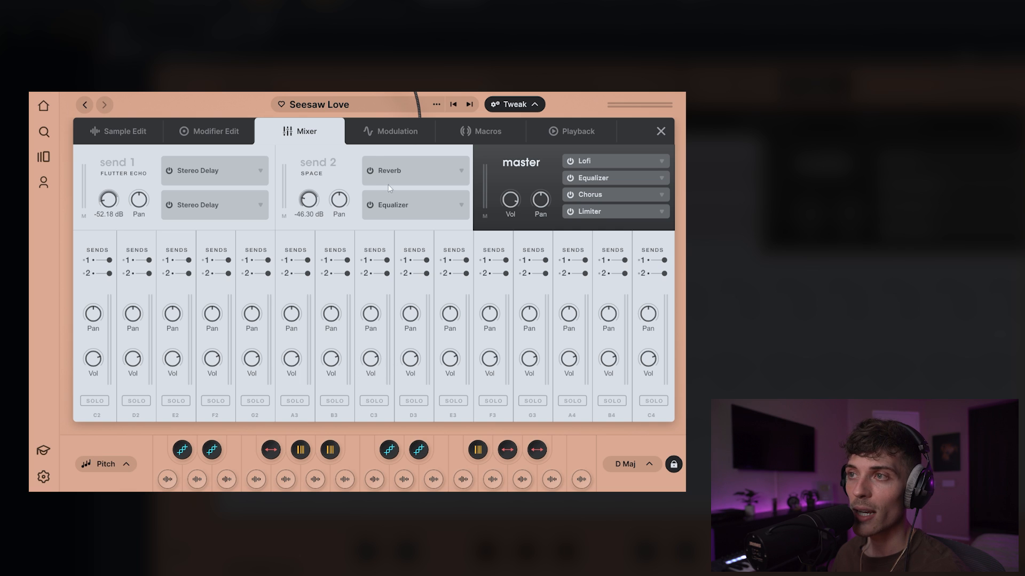
click(398, 128)
click(481, 139)
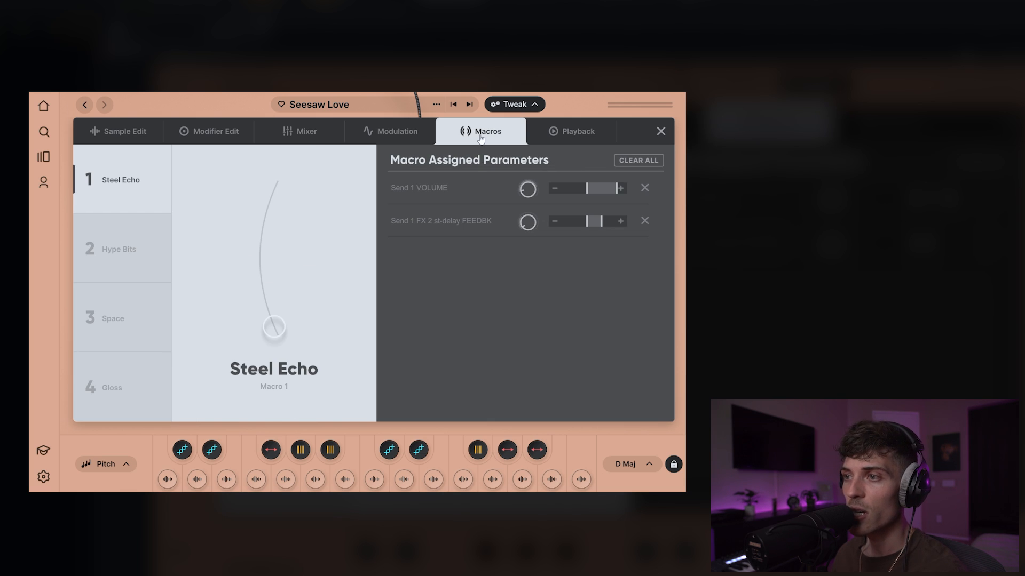
Review the parameters assigned to the Hype Bits, Space and Gloss macros.
click(164, 261)
click(148, 315)
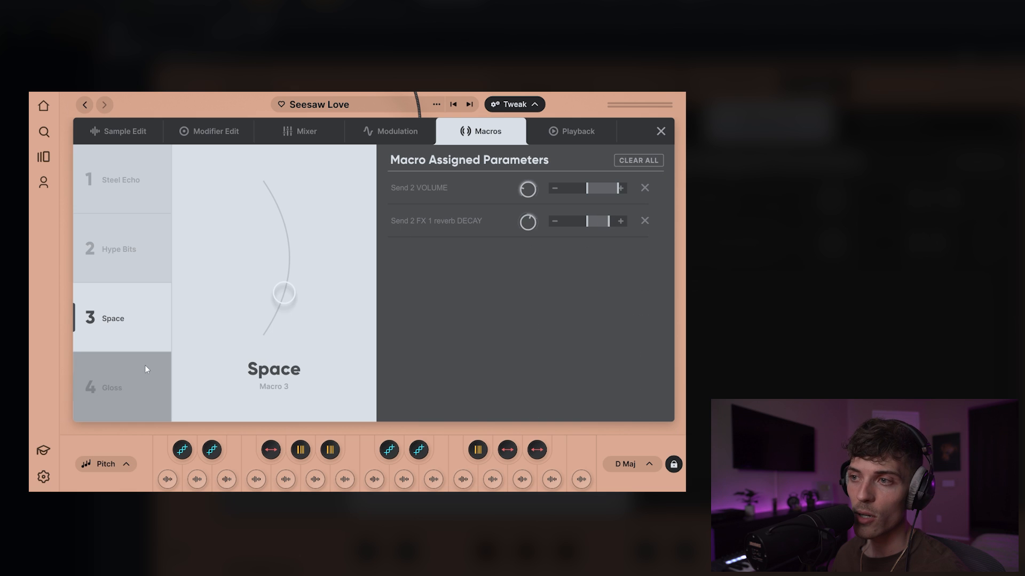
click(143, 379)
click(147, 322)
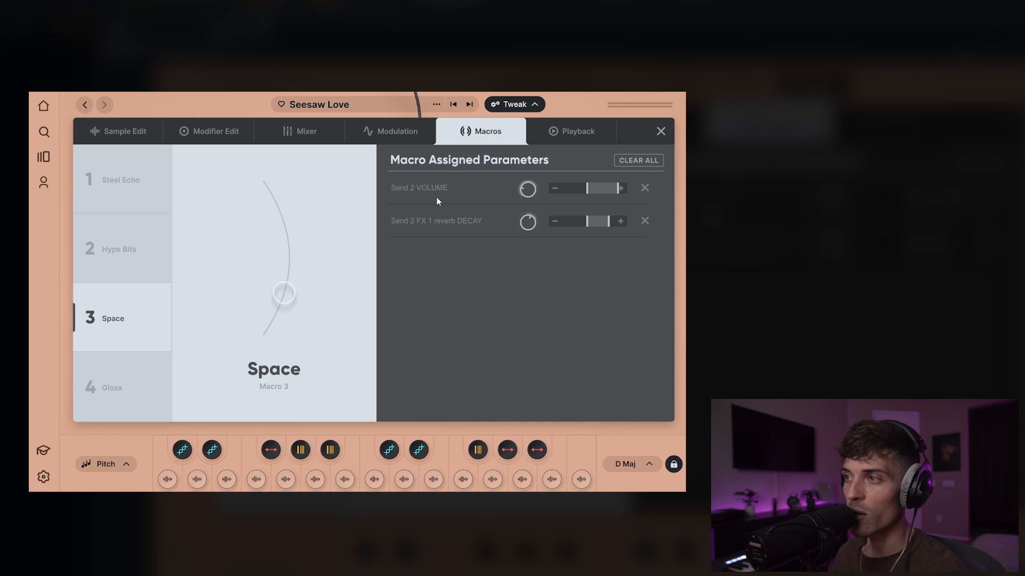
click(108, 399)
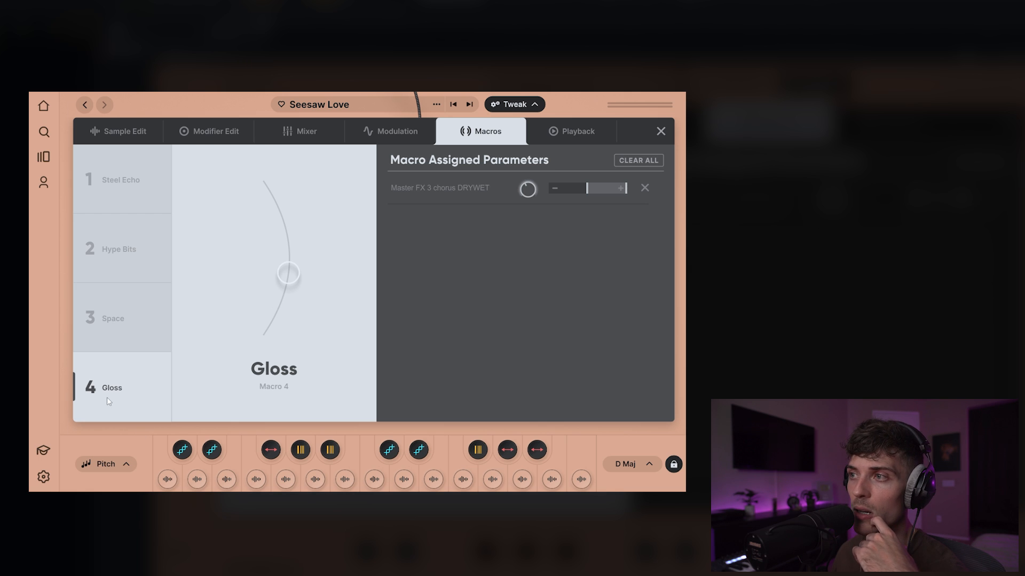
Look over the sampler's Playback options, Resequence modifier steps and individual sample settings.
click(558, 141)
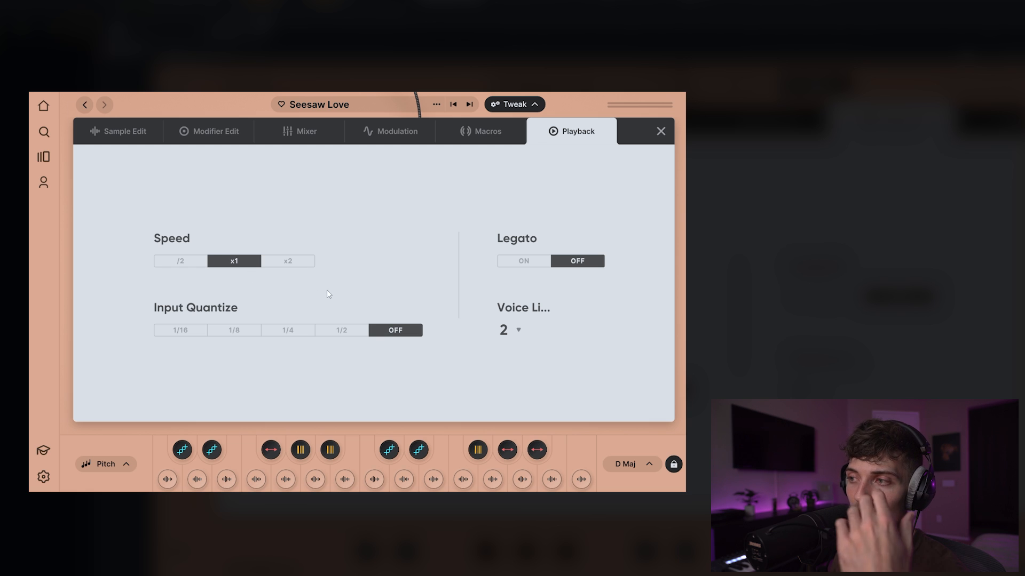
click(203, 136)
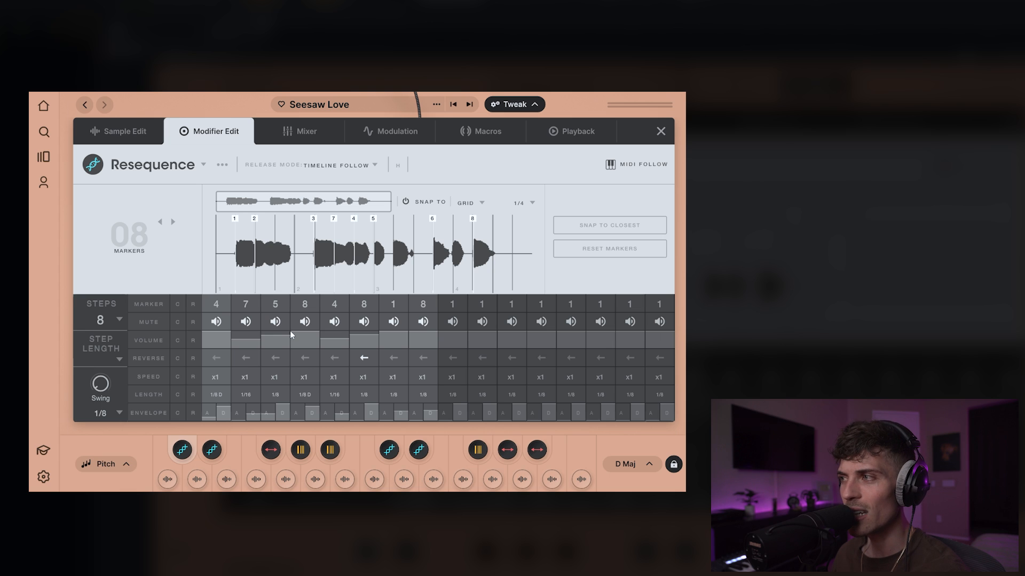
click(124, 135)
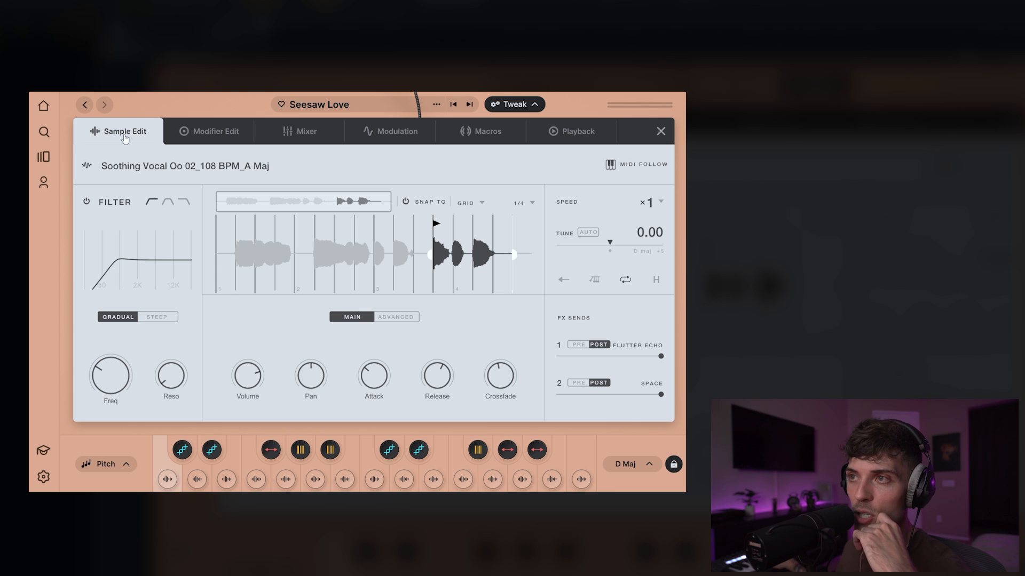
Try out the start marker, reverse and speed controls on the vocal samples, with playback speed at x1.
drag(436, 225, 361, 233)
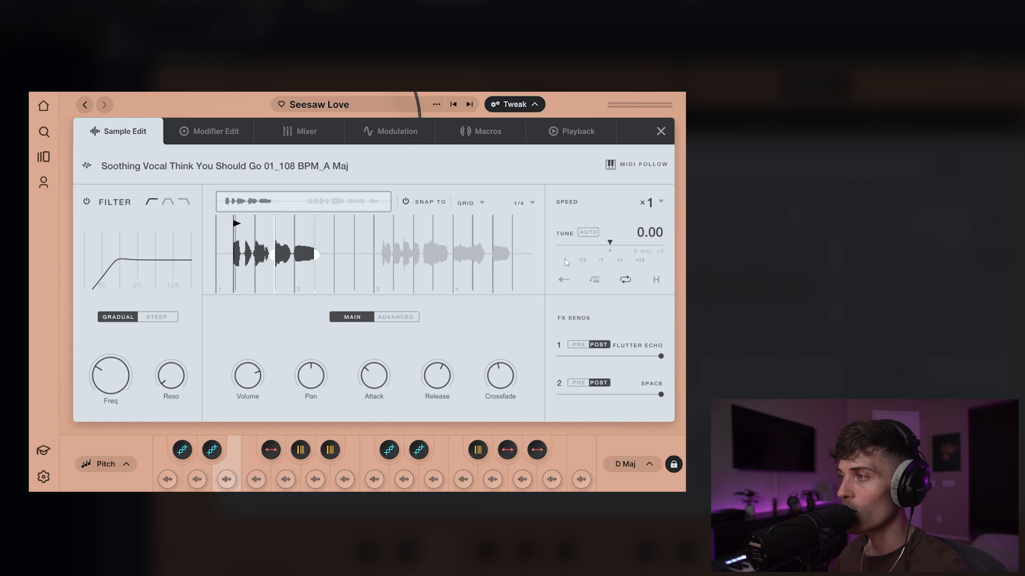
click(564, 281)
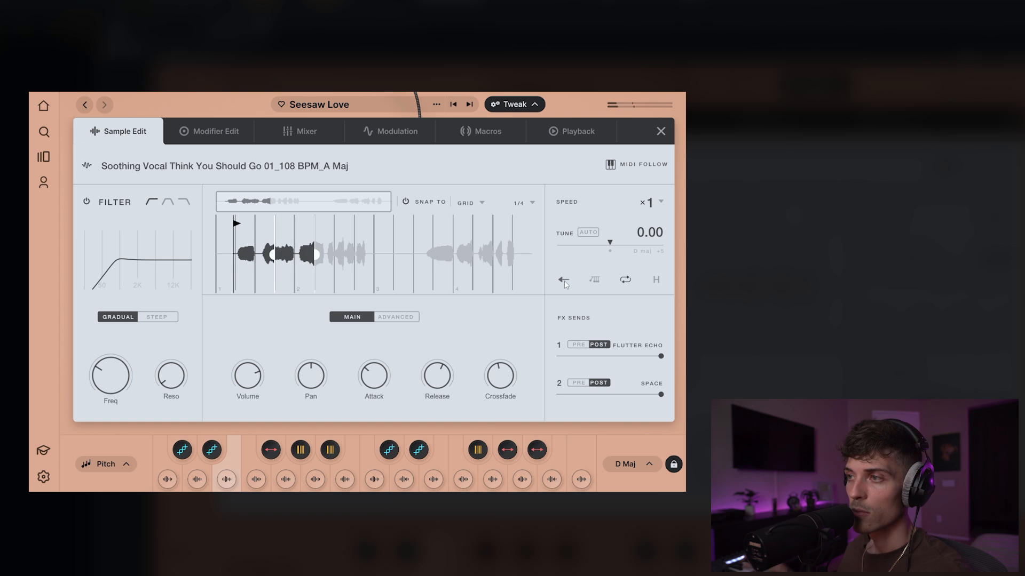
click(564, 281)
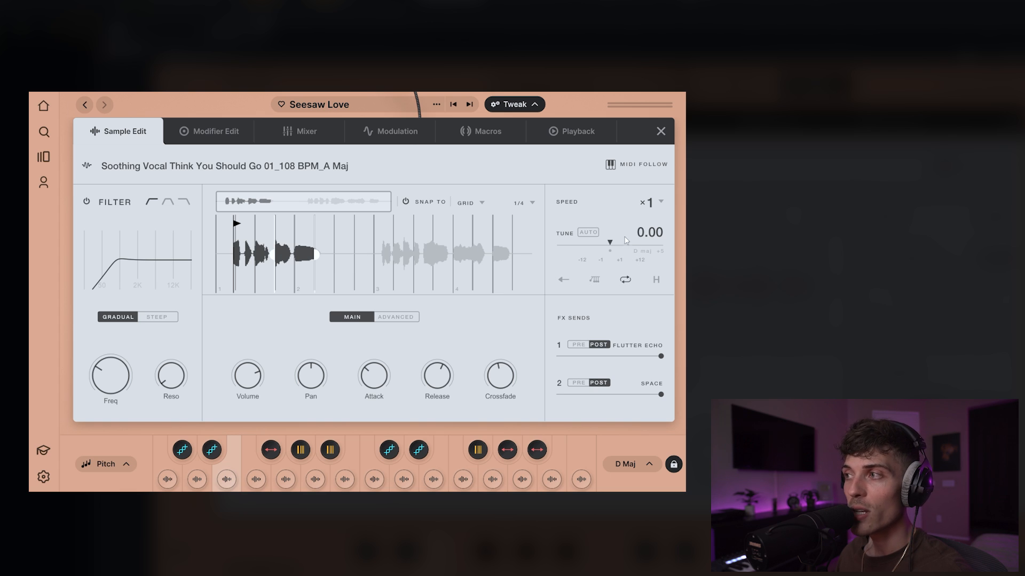
click(655, 207)
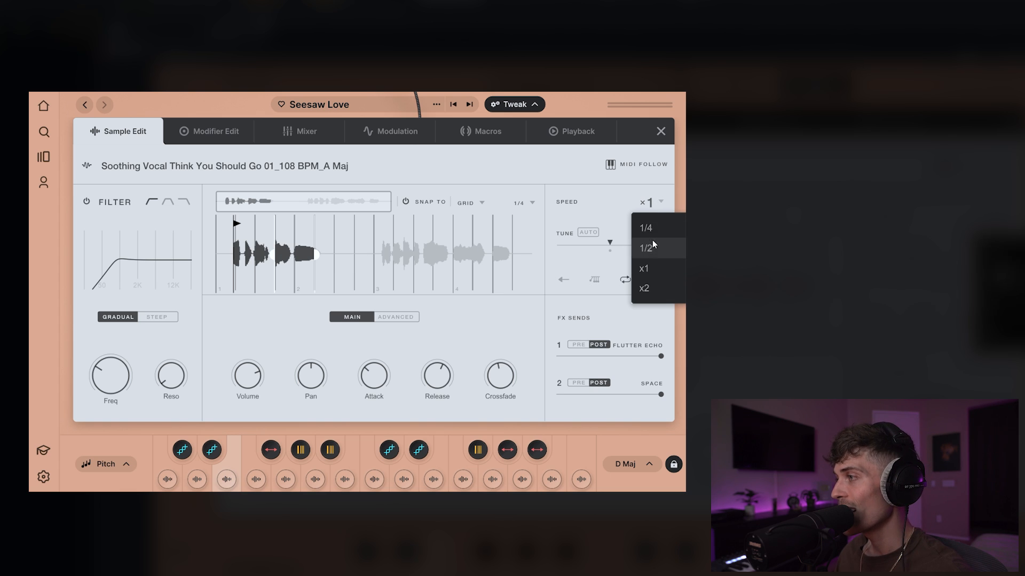
click(654, 270)
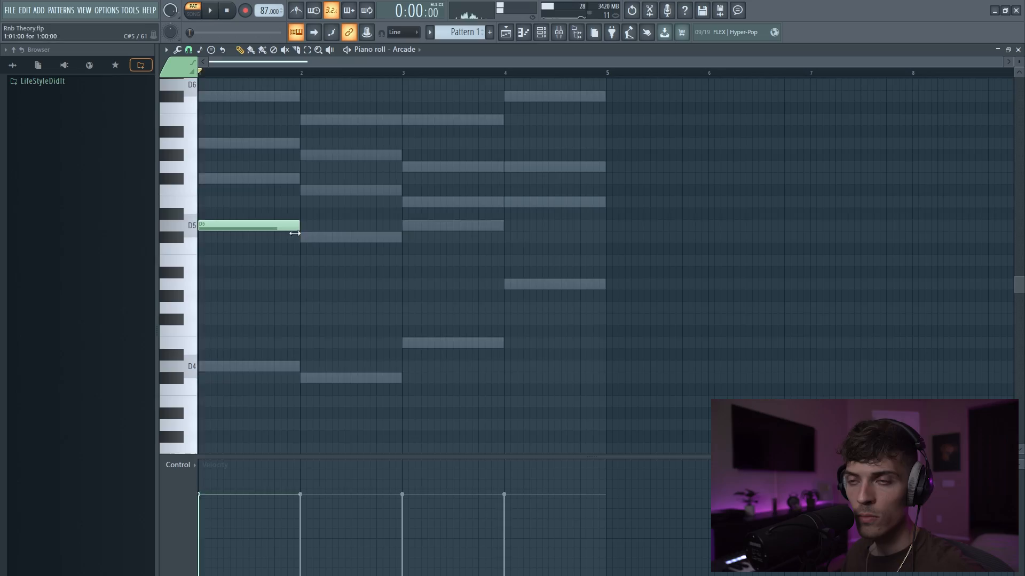
Add one-bar Arcade notes at G5 in bar 3 and F5 in bar 4 while the pattern plays.
key(space)
scroll(315, 301, up, 2)
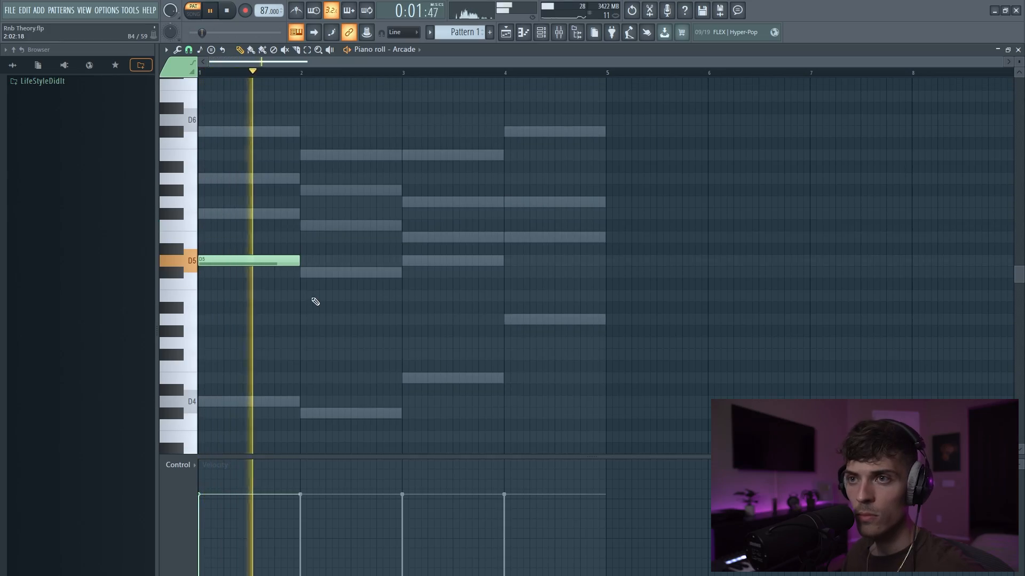
click(411, 203)
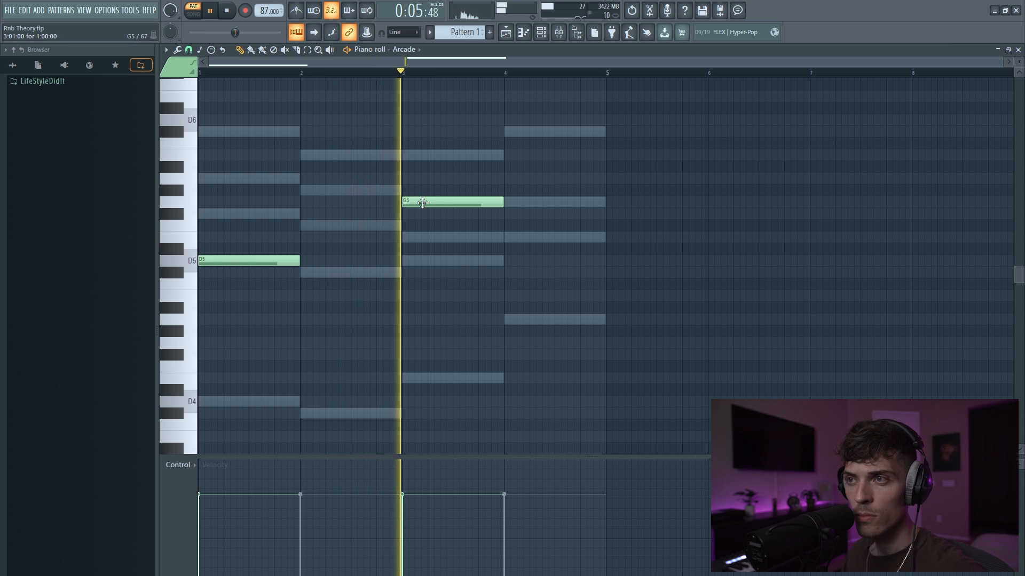
click(512, 226)
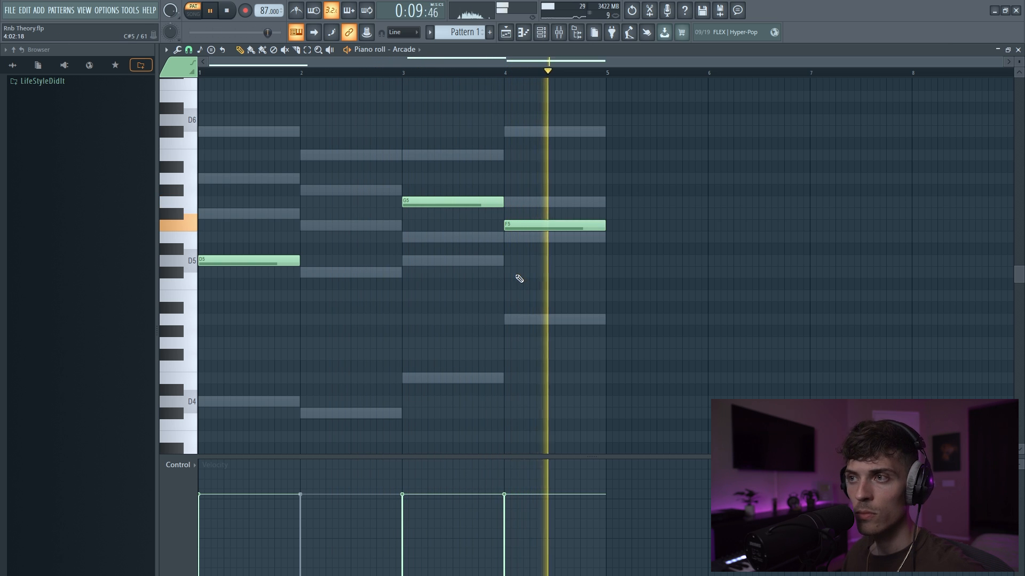
Try the bar 4 note at E5 and A5, and settle it on B5 while auditioning from bar 4.
key(space)
mouse_move(524, 231)
mouse_down()
mouse_move(520, 250)
mouse_move(520, 238)
mouse_up()
click(507, 76)
key(space)
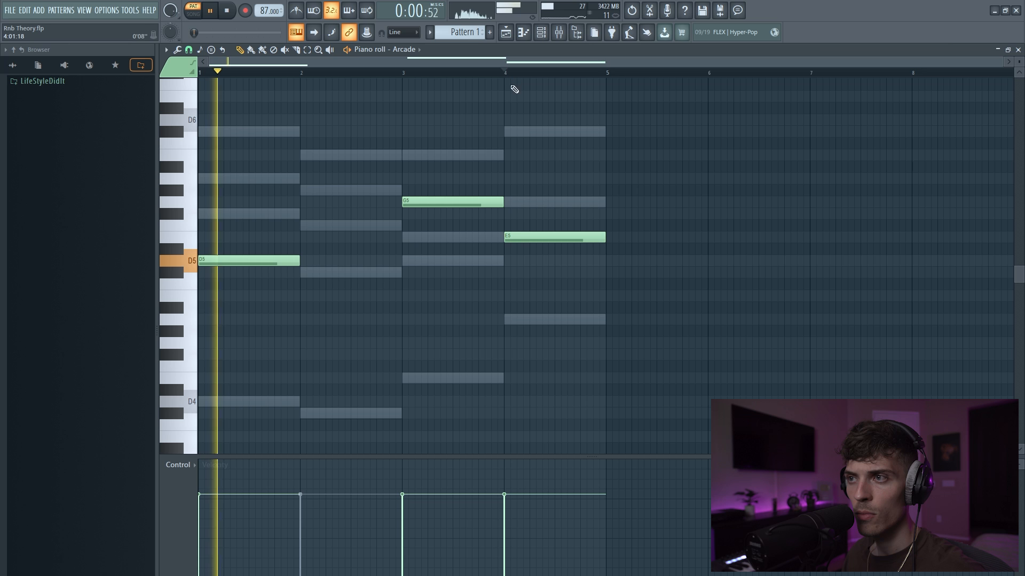
drag(525, 240, 521, 176)
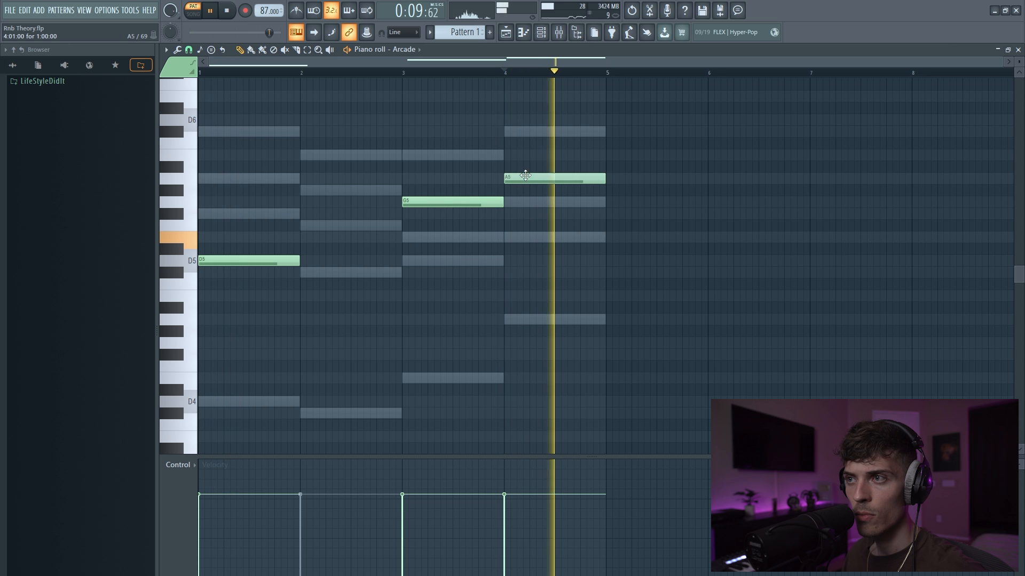
key(space)
key(space)
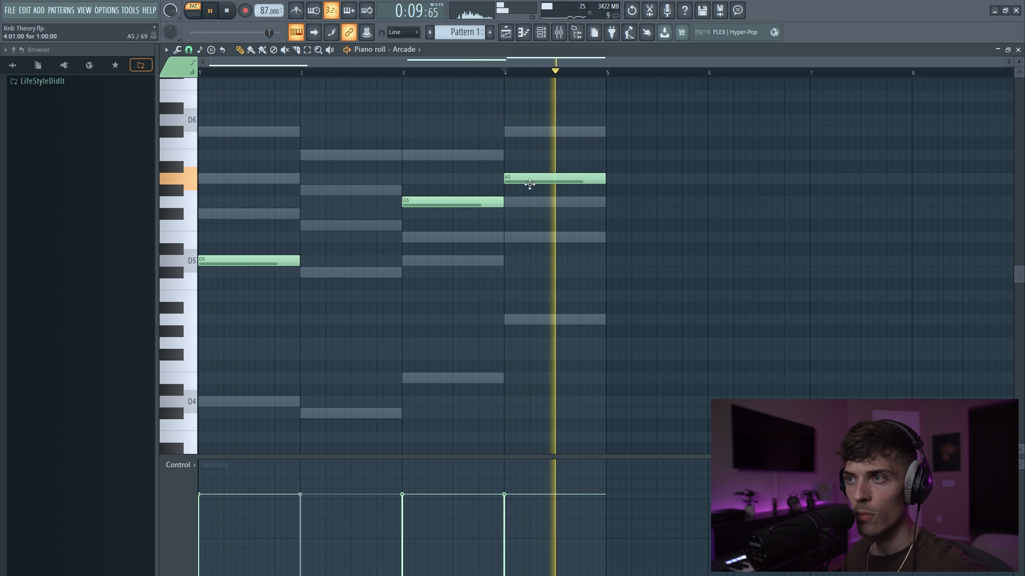
key(space)
drag(526, 182, 526, 153)
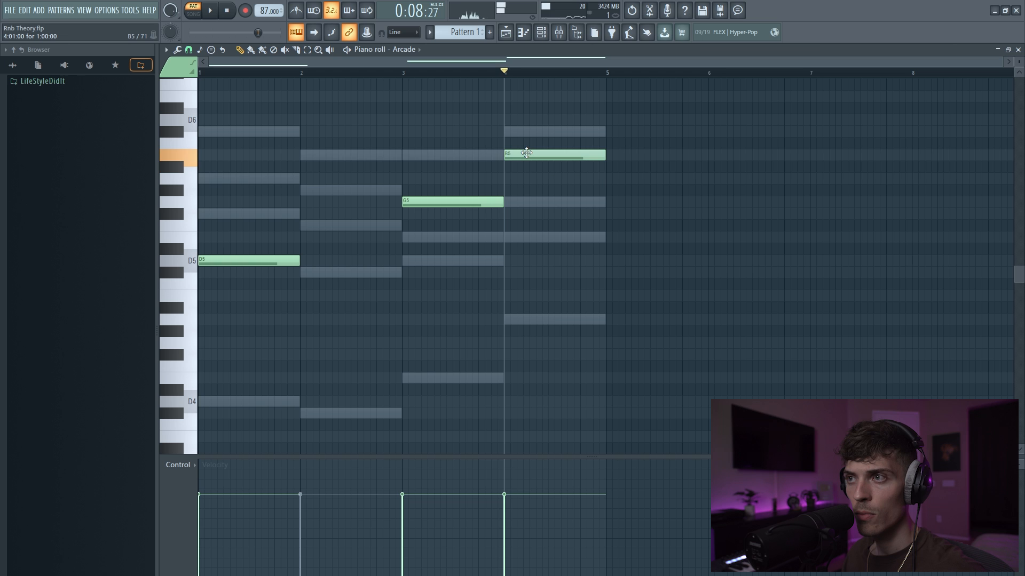
key(space)
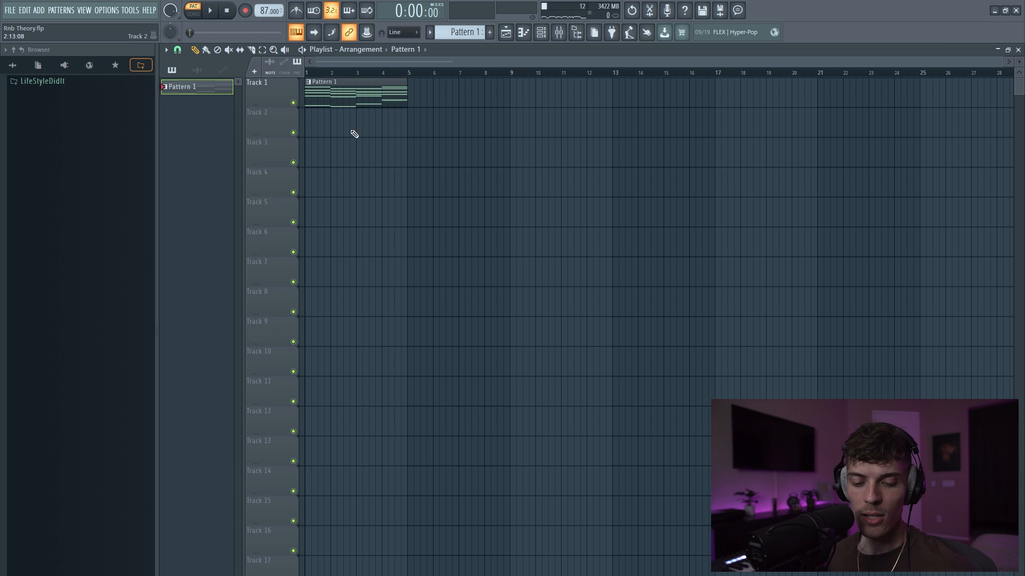
Consolidate the Pattern 1 clip in the playlist into an audio clip.
key(ctrl+a)
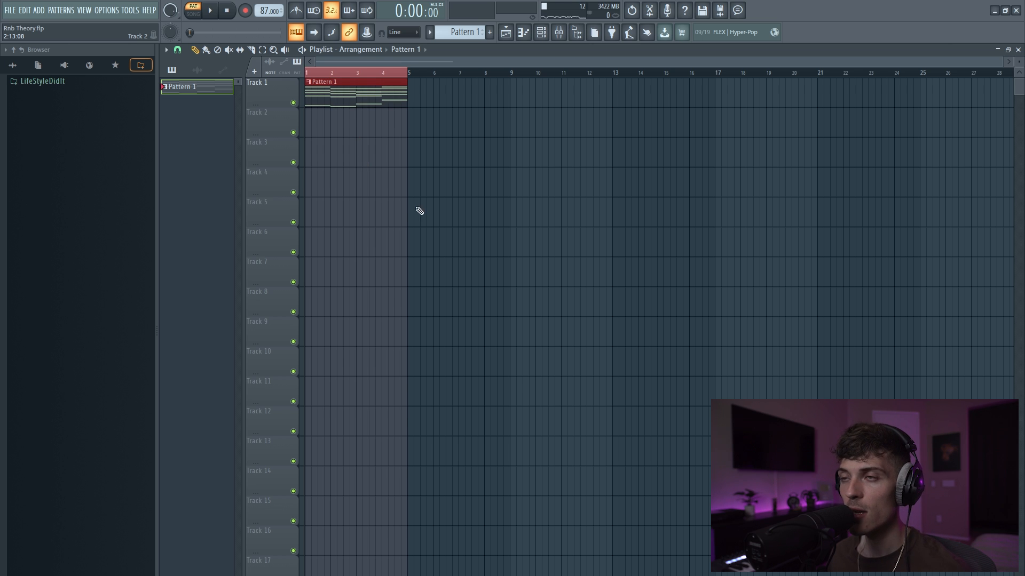
key(ctrl+alt+c)
click(606, 459)
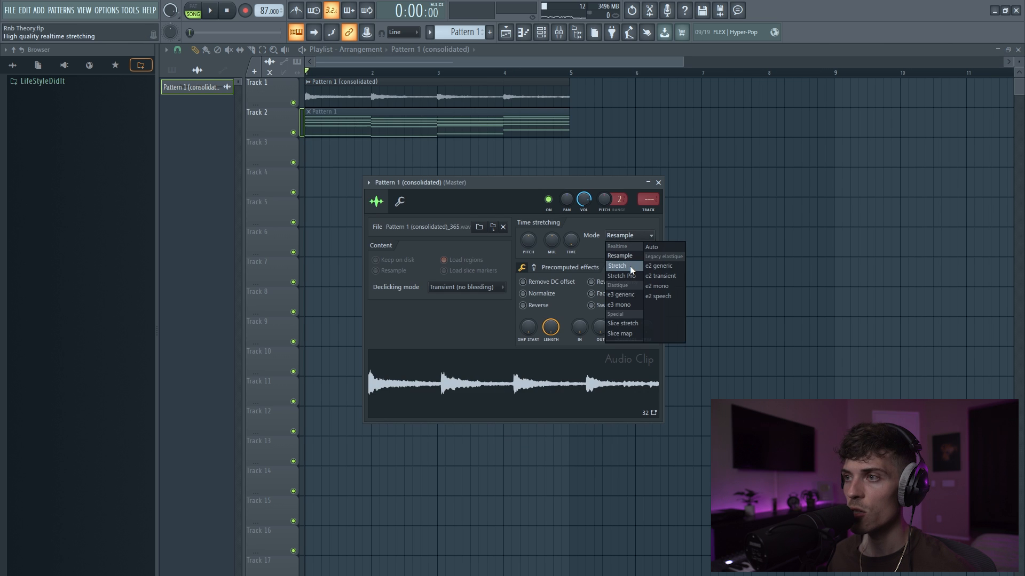
Set the consolidated clip's time-stretching mode to Stretch and reverse its audio.
click(629, 265)
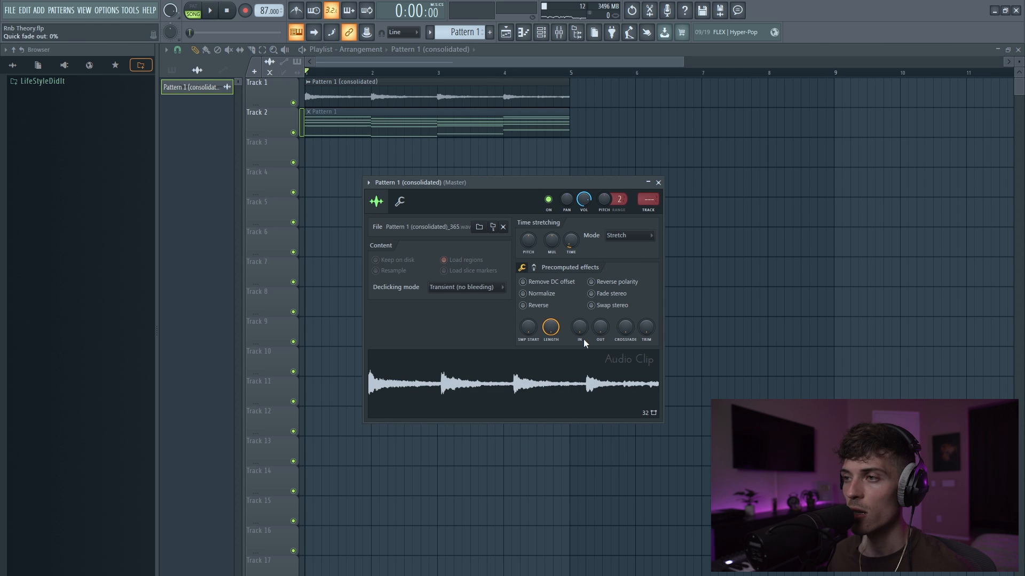
click(545, 313)
key(Escape)
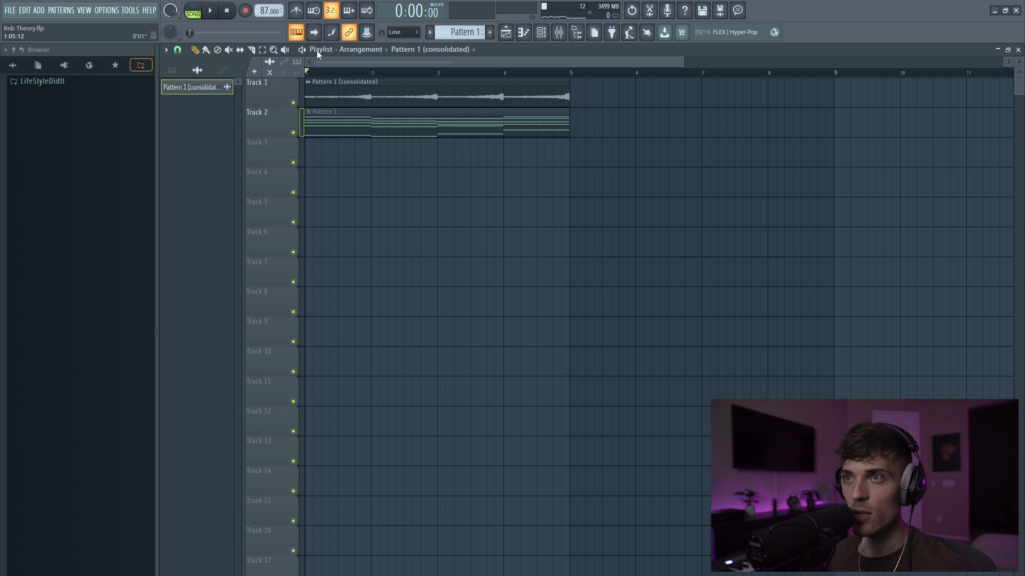
Slice the reversed audio clip on Track 1 at the starts of bars 2, 3 and 4.
key(c)
click(377, 107)
click(444, 102)
click(507, 104)
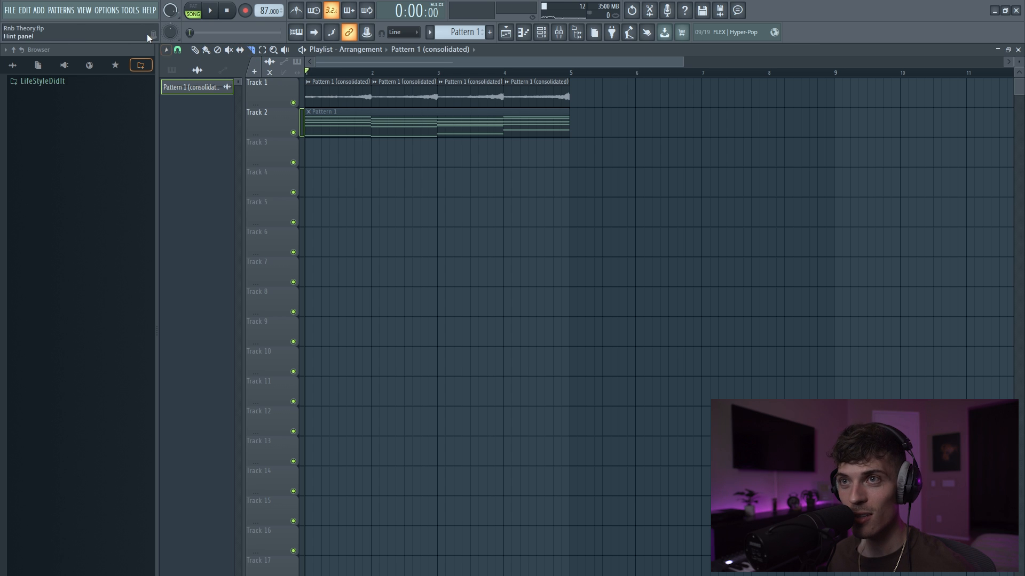
Rearrange the four reversed slices into the opposite order across bars 1 to 4 on Track 1.
click(255, 49)
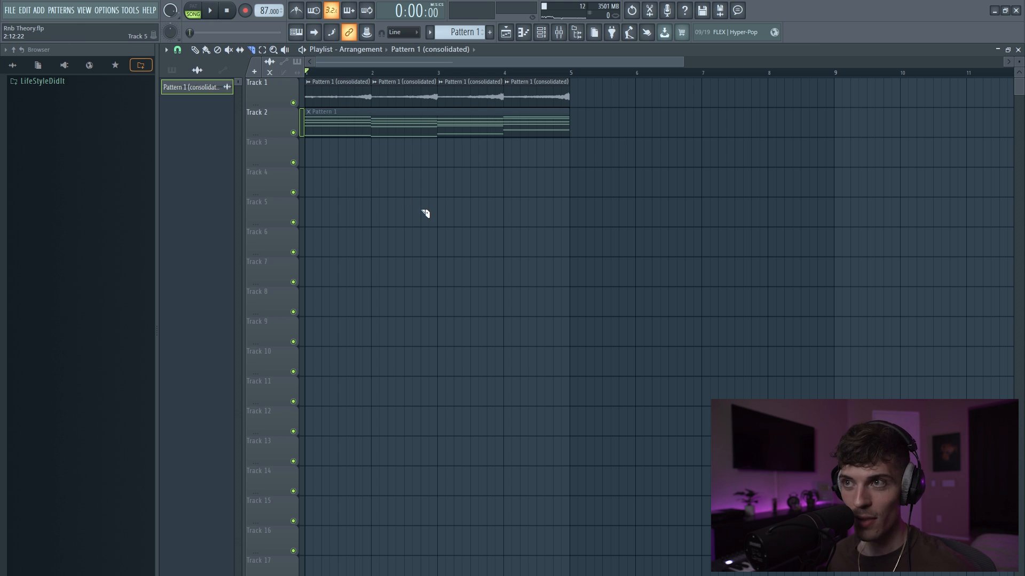
click(195, 49)
drag(541, 93, 331, 161)
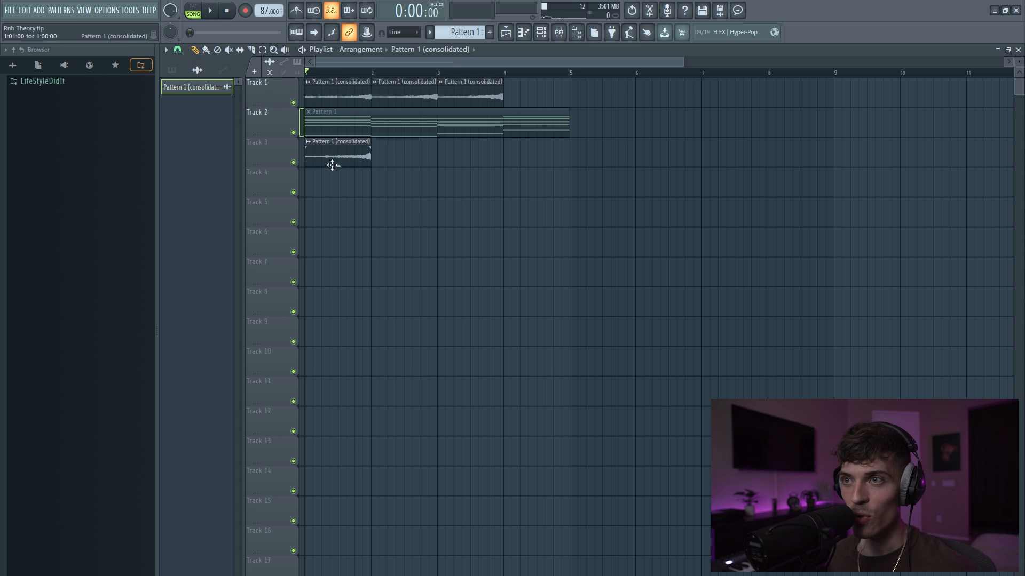
drag(482, 88, 411, 160)
drag(410, 107, 464, 164)
drag(350, 96, 535, 167)
drag(613, 138, 337, 91)
Adjust the time-stretching pitch of the reversed slices while auditioning them.
double_click(338, 90)
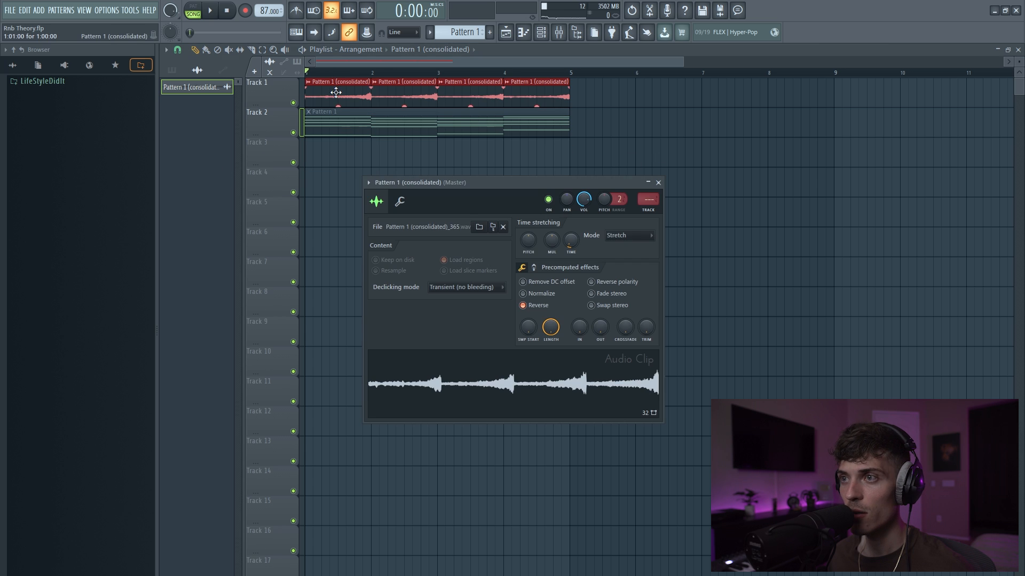
scroll(483, 77, up, 4)
scroll(344, 48, down, 5)
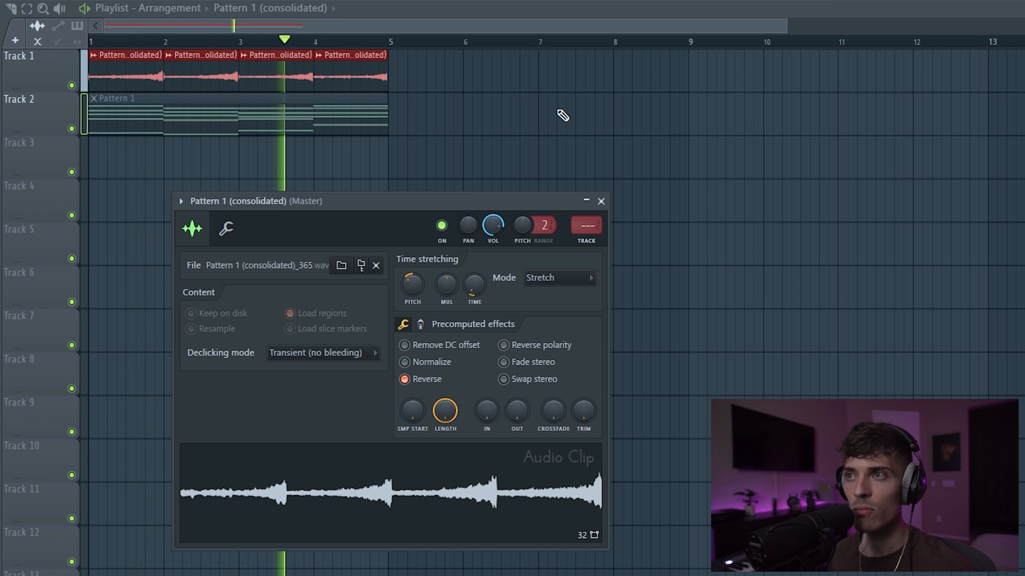
key(Escape)
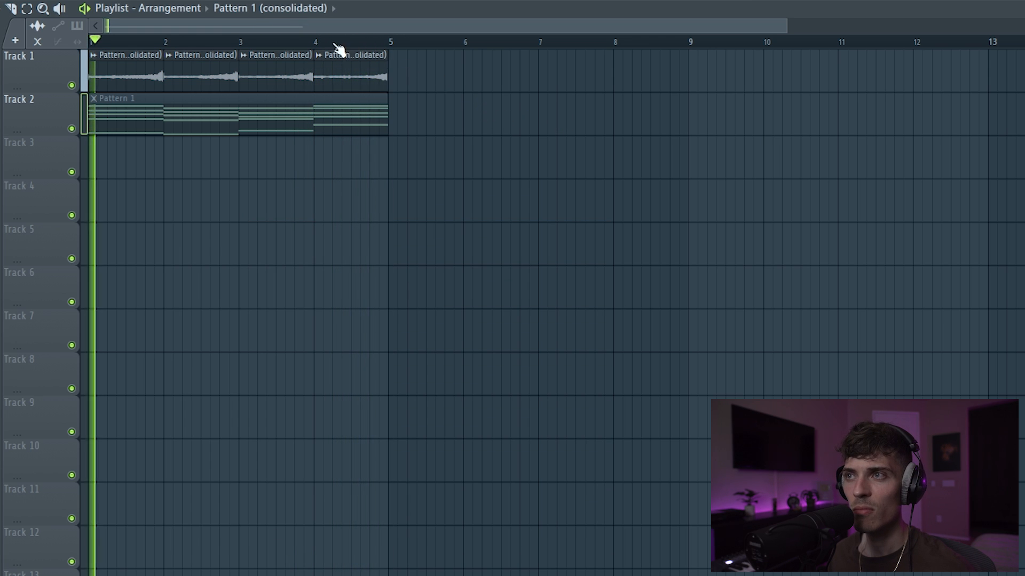
Inspect the join between the slices at bar 4 and cue playback to the unsliced clip at bar 9.
scroll(325, 46, up, 6)
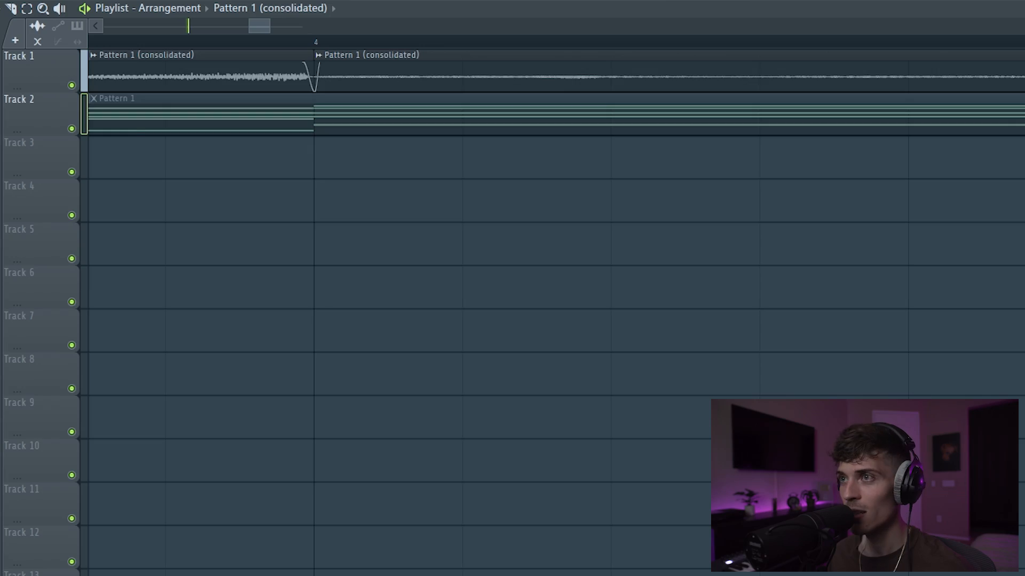
scroll(512, 288, up, 4)
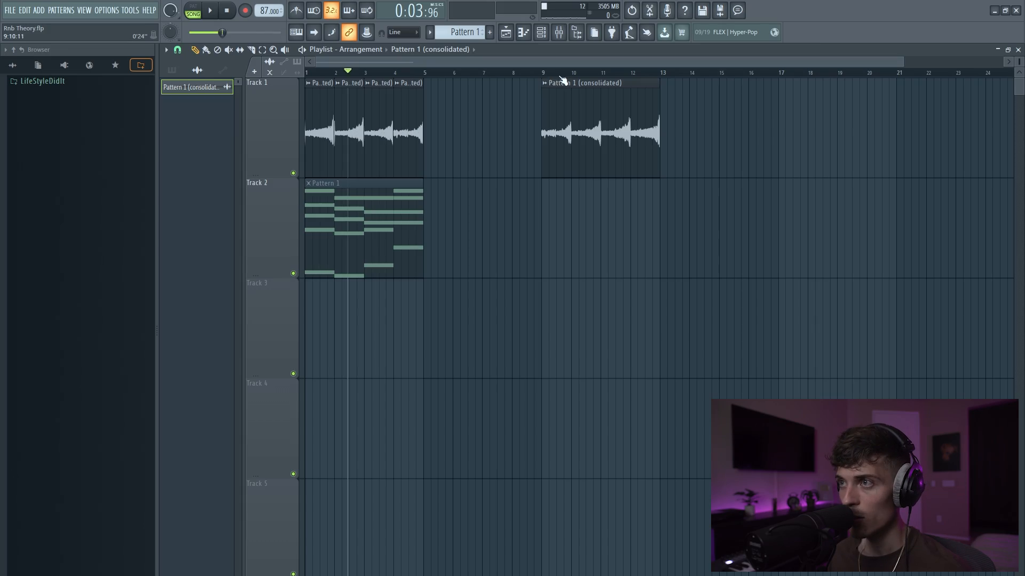
click(549, 73)
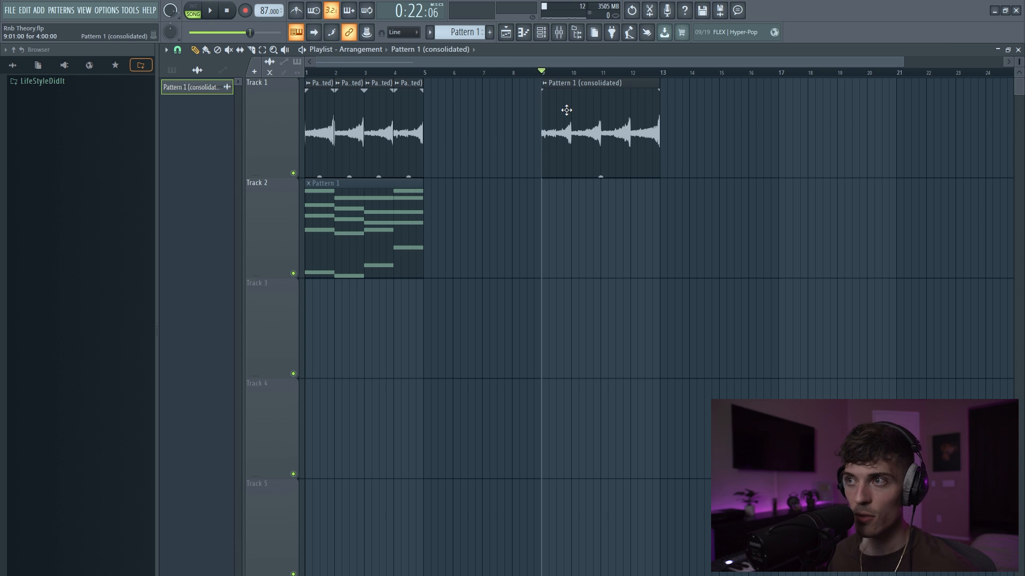
key(c)
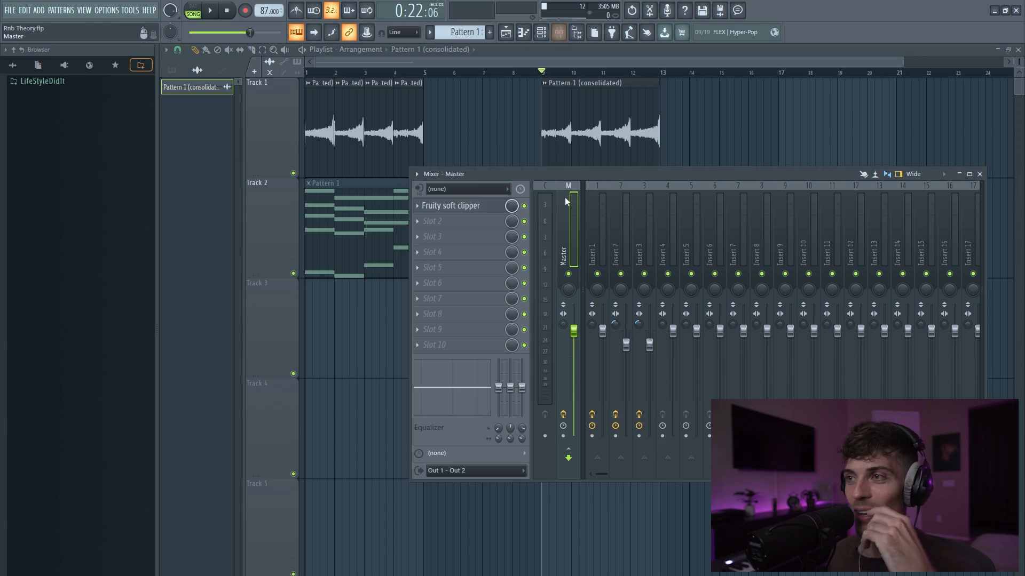
Add an effect to the second slot of the Master mixer track.
click(451, 222)
mouse_move(579, 320)
click(622, 320)
click(297, 160)
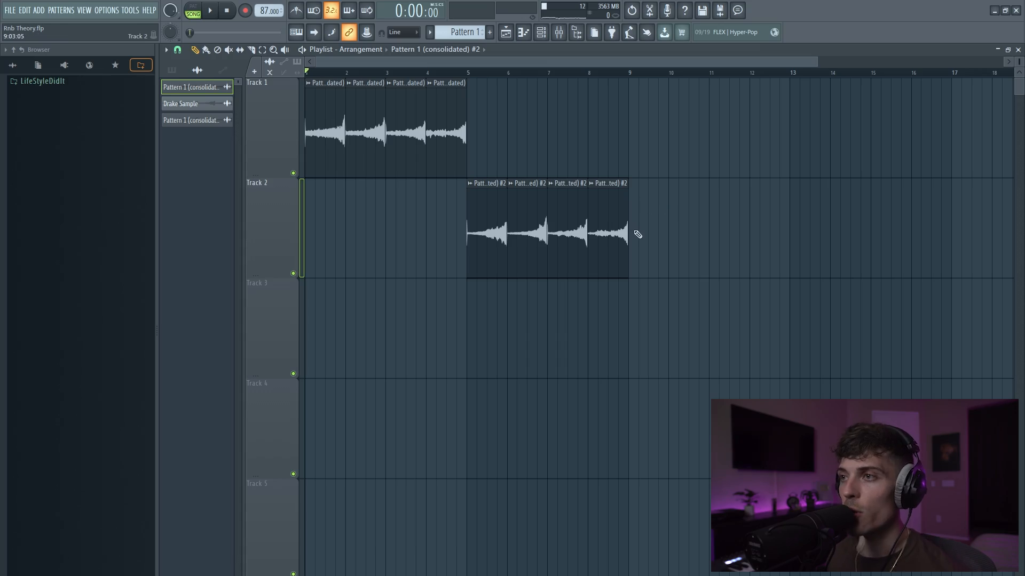
Display all channels for Pattern 1 instead of only the audio clips, and mute the second Analog Lab V channel.
drag(485, 149, 663, 310)
click(543, 33)
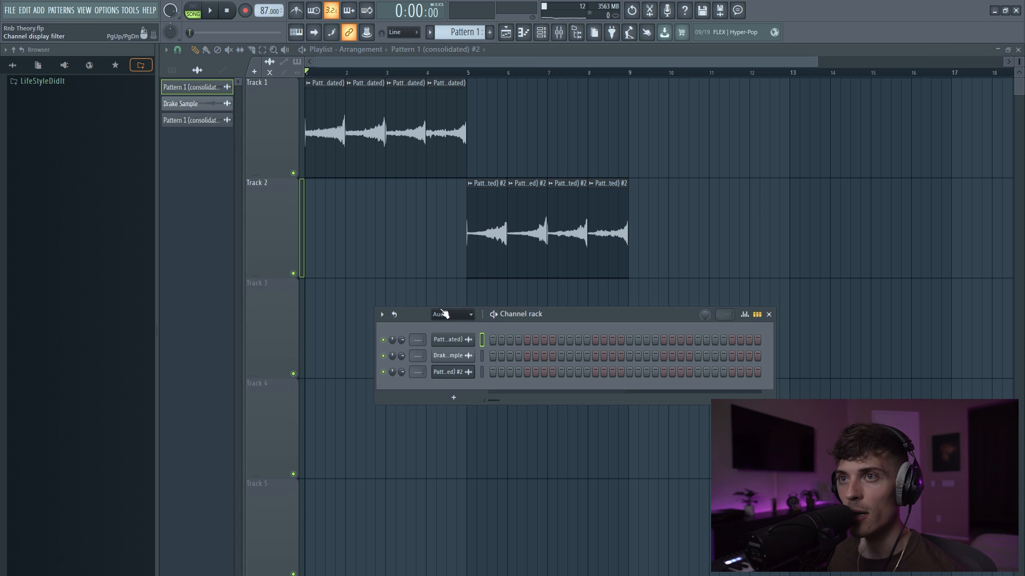
click(172, 70)
click(184, 90)
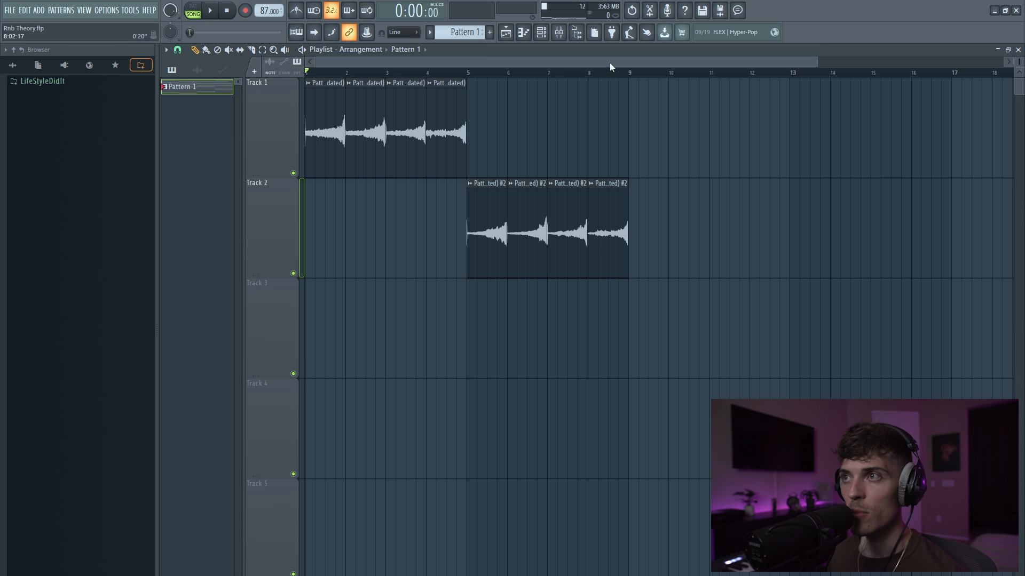
click(540, 34)
click(382, 372)
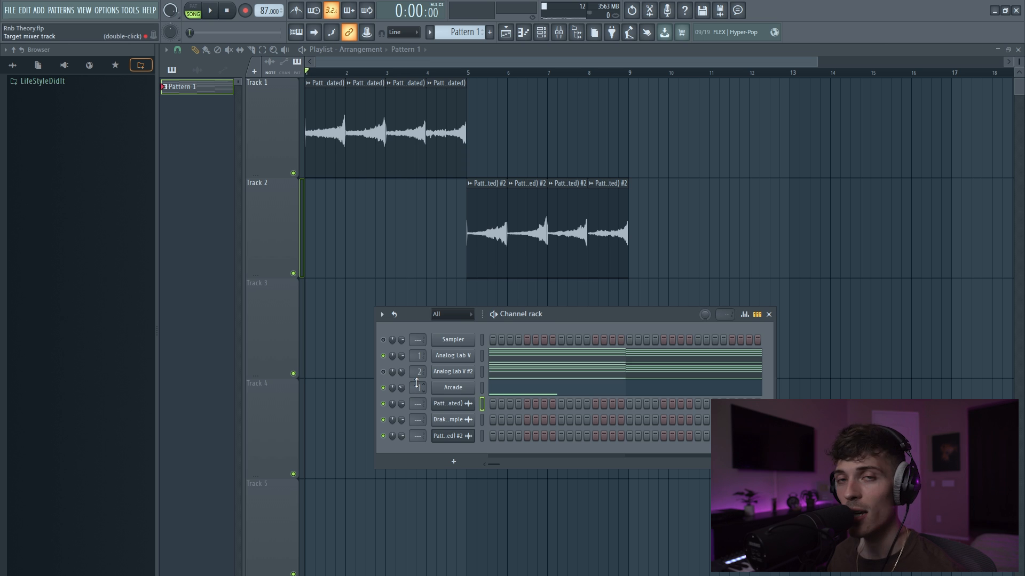
Select the four slices on Track 2, clear the selection and play the arrangement.
drag(142, 75, 643, 264)
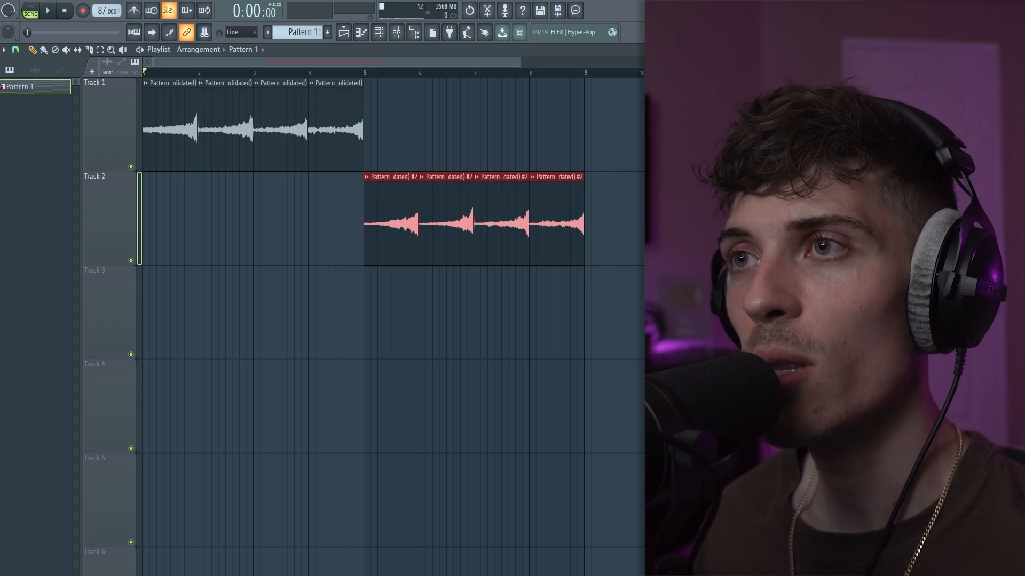
click(578, 119)
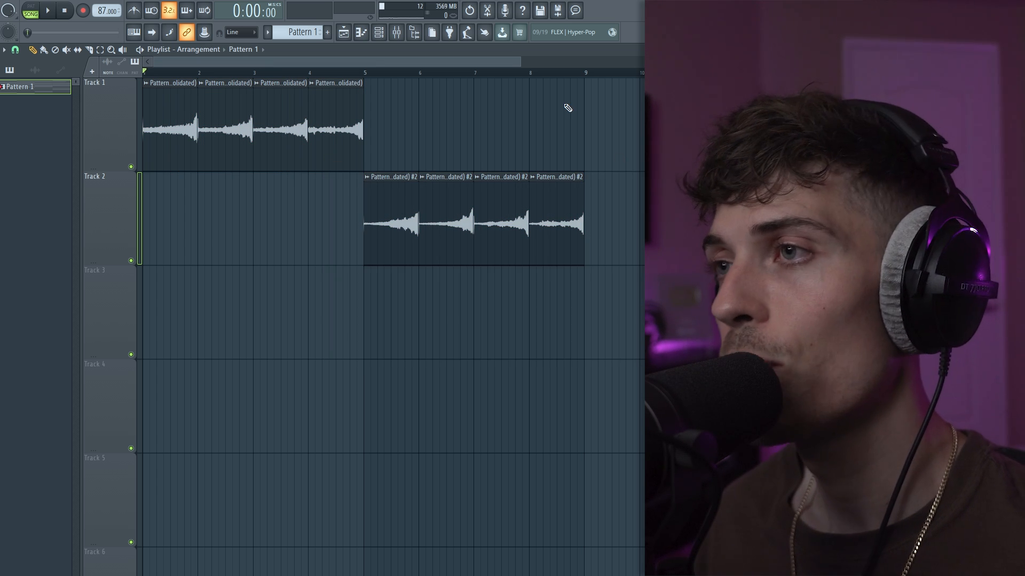
key(space)
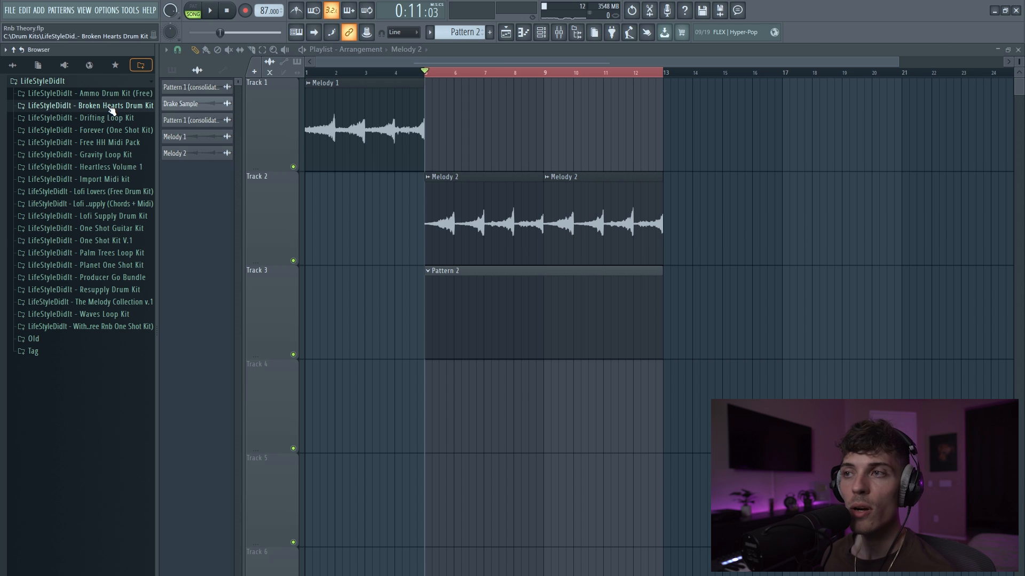
Expand the LifeStyleDidIt Broken Hearts Drum Kit folder in the sample browser and start playback.
click(112, 106)
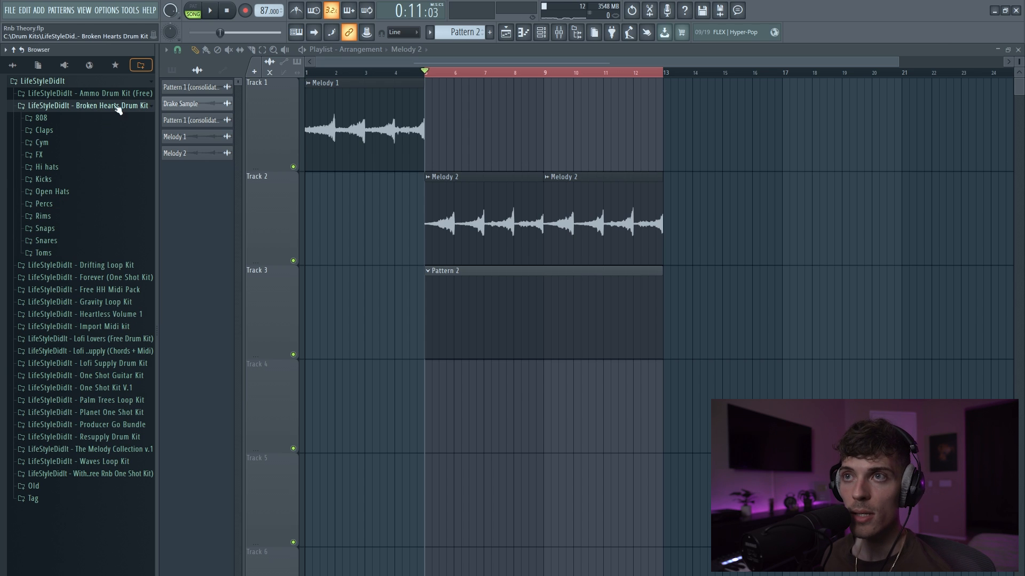
click(211, 12)
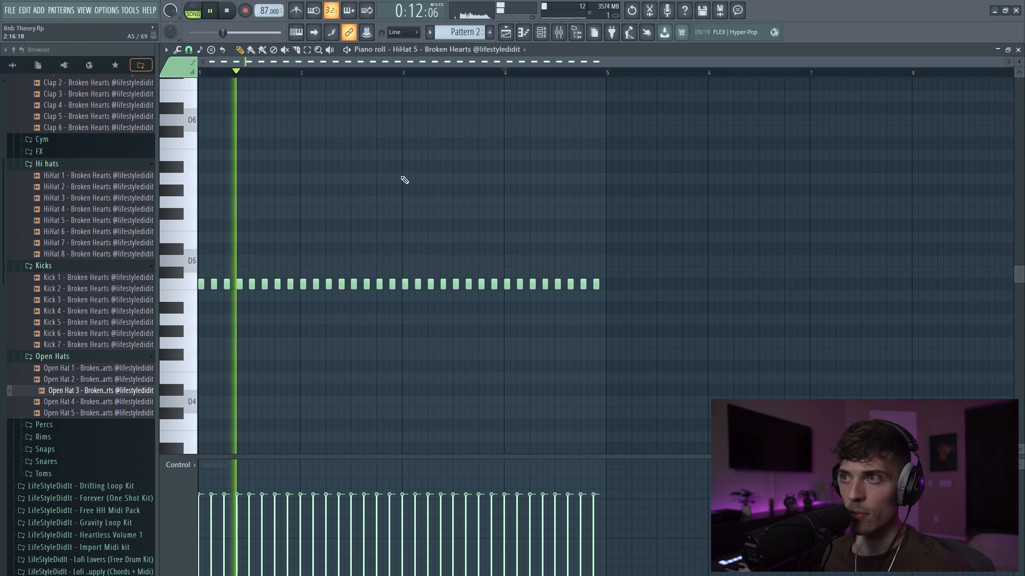
Adjust the time shift of the HiHat 5 channel in its miscellaneous settings while the beat plays.
click(544, 34)
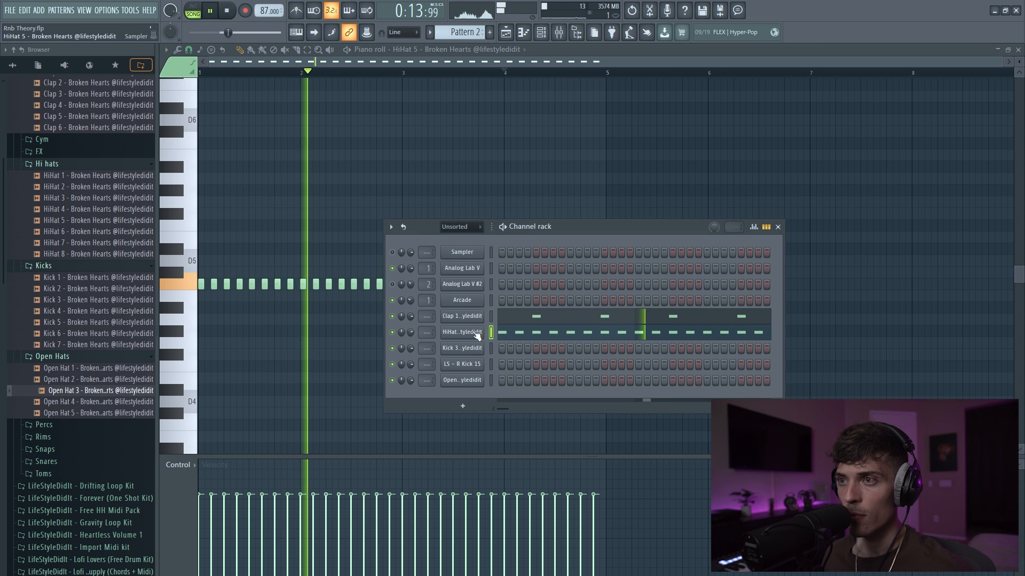
click(473, 332)
click(238, 132)
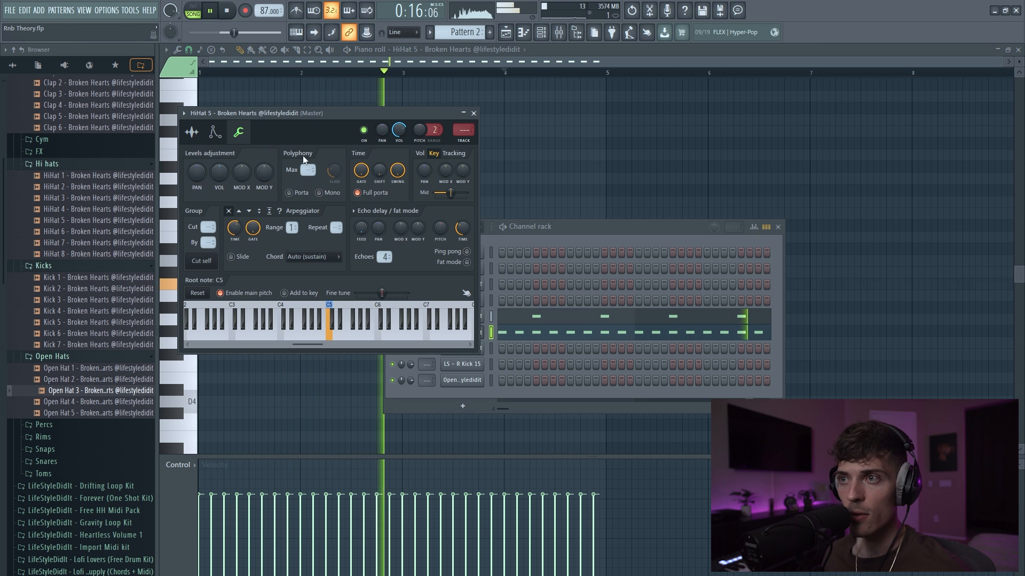
drag(379, 175, 380, 168)
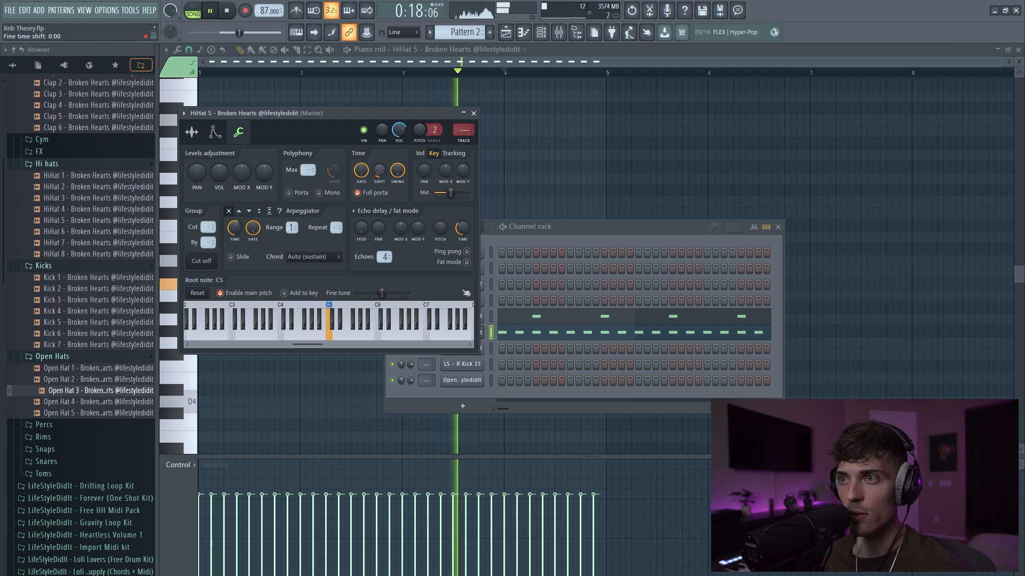
click(474, 114)
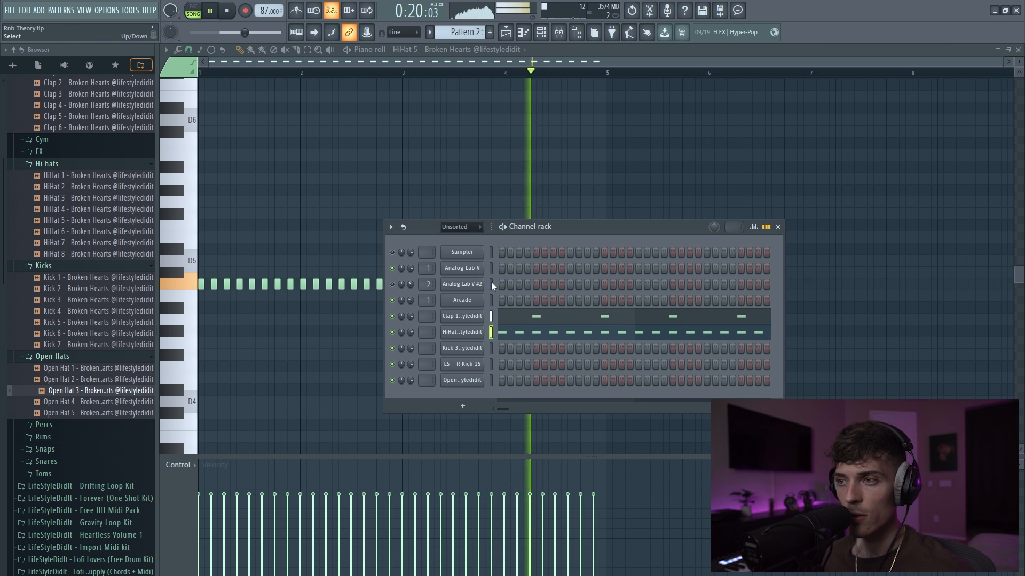
Place an Open Hat 3 hit on the first beat of Pattern 2 and show it in the piano roll.
key(space)
click(501, 381)
right_click(480, 384)
click(505, 379)
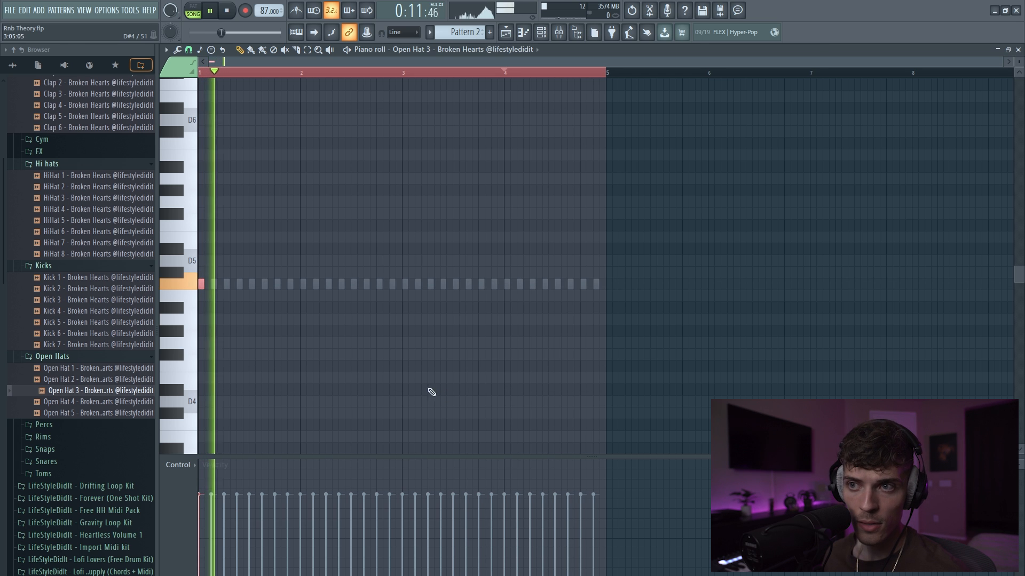
Show the channel rack and audition the Kick 3 sample against the beat.
key(F6)
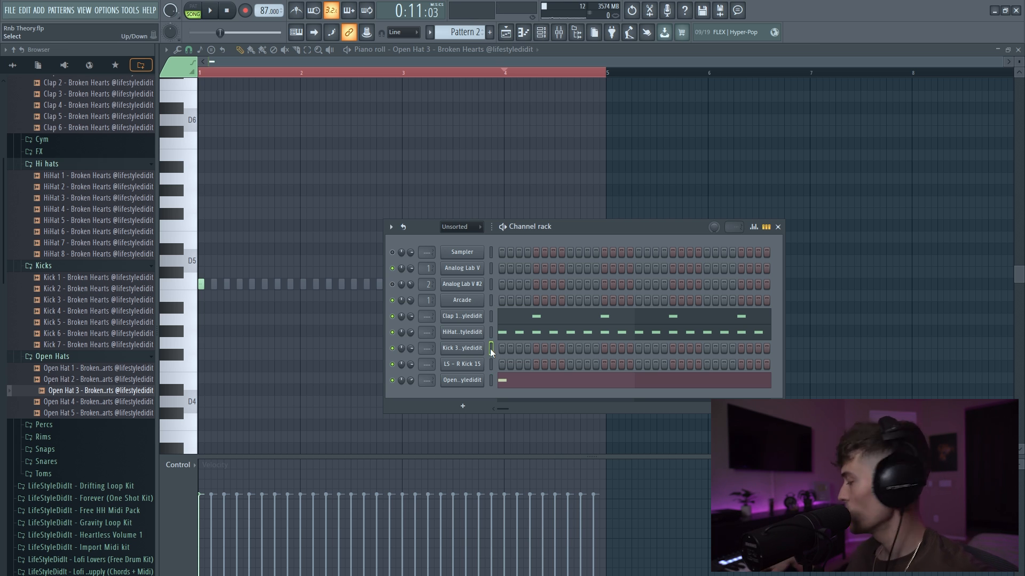
key(space)
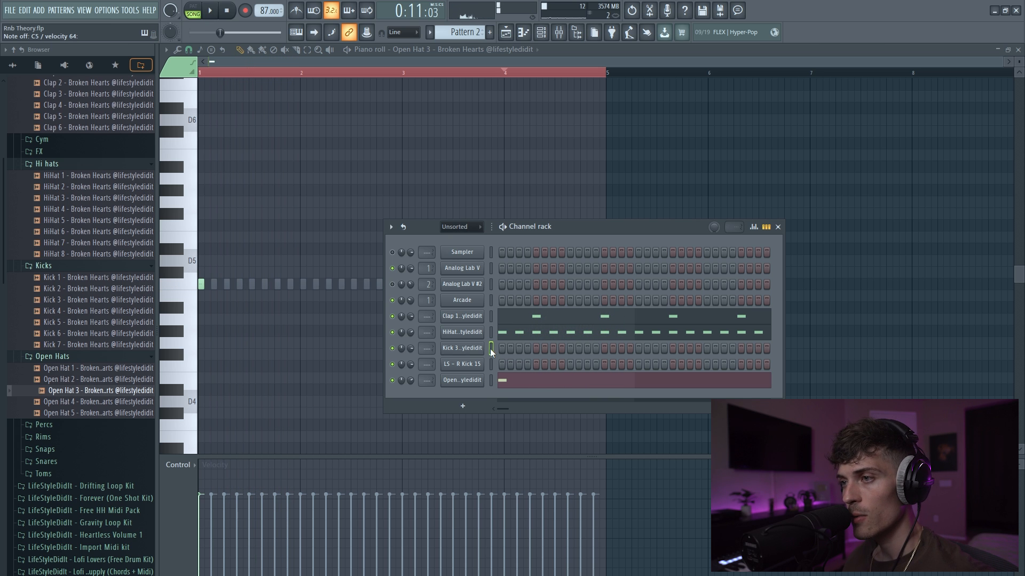
key(space)
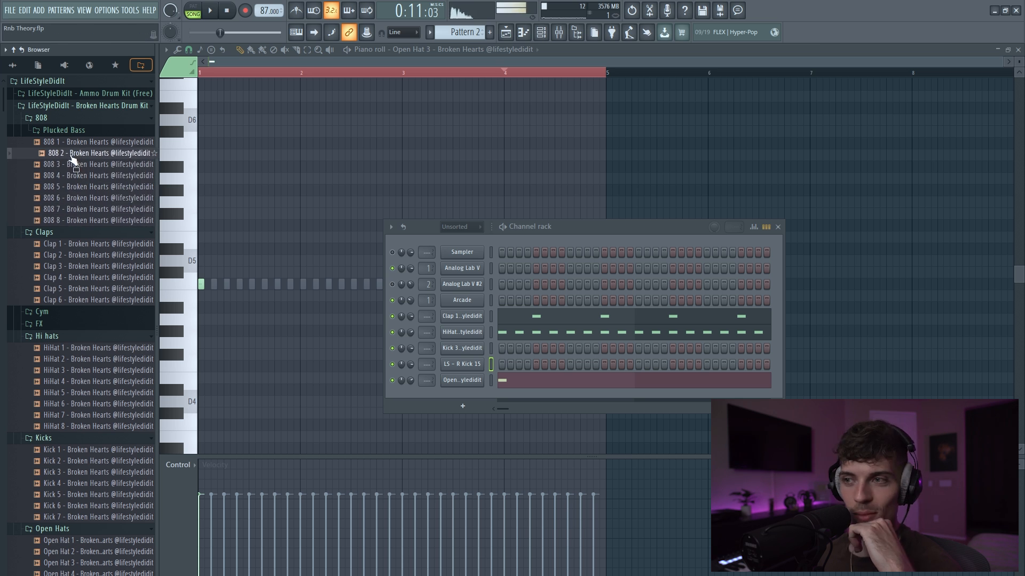
Add the 808 2 sample from the Broken Hearts kit as a new channel and enable Cut itself on it.
drag(471, 398, 470, 398)
right_click(470, 398)
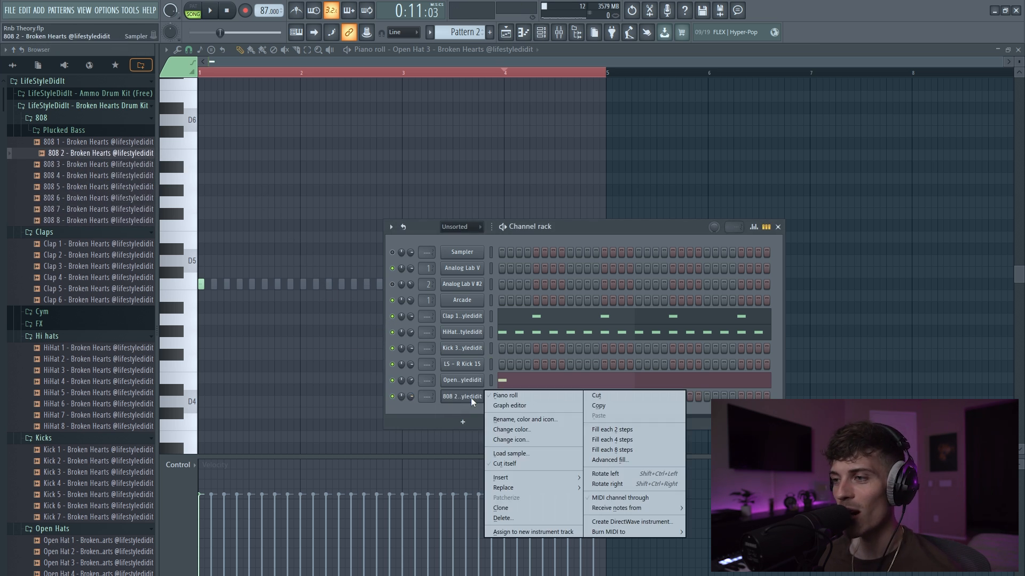
click(511, 463)
Enable the 808 2 channel's volume envelope with release time at 0% and return to the playlist.
click(463, 396)
click(270, 187)
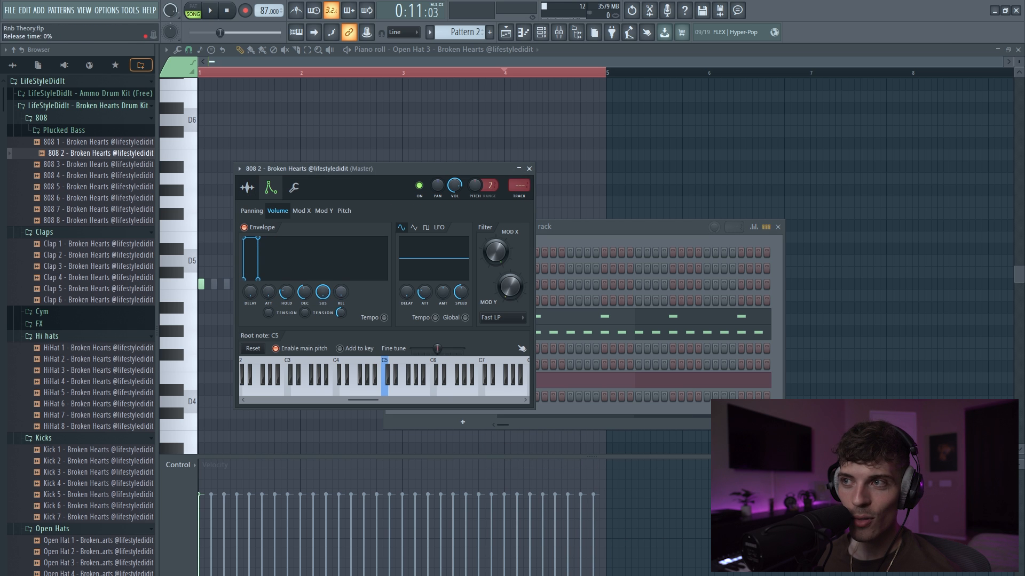
click(526, 168)
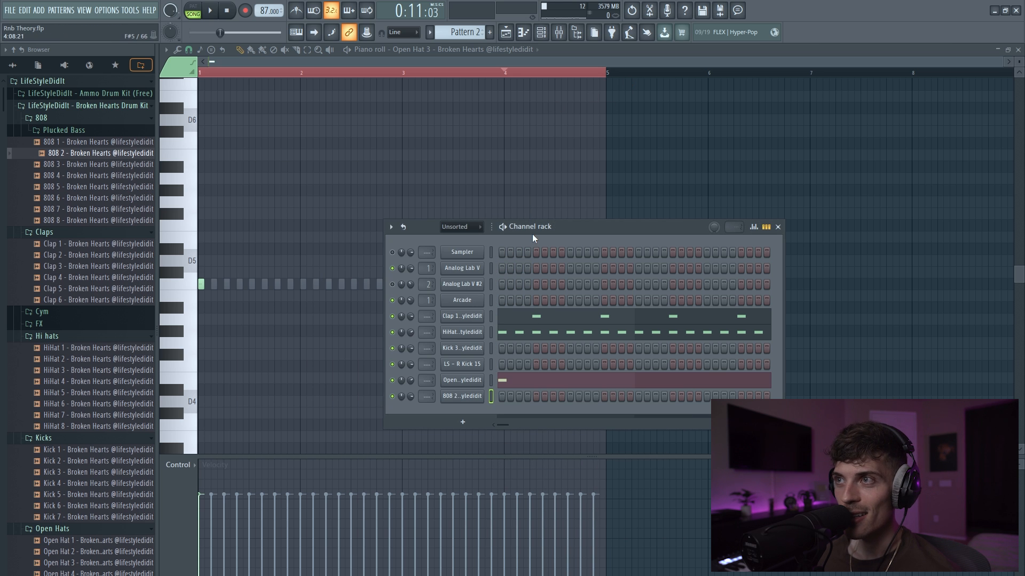
click(505, 33)
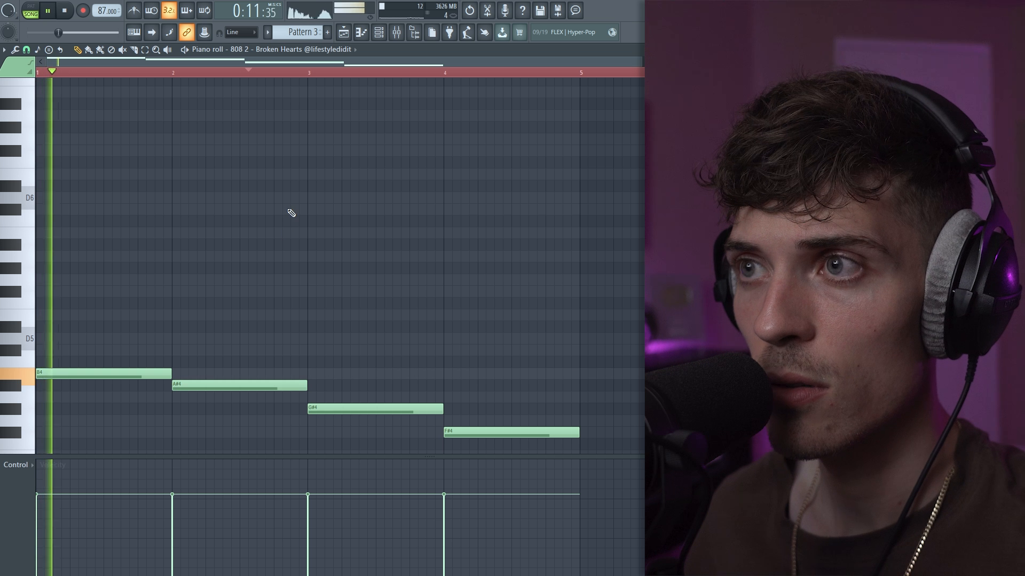
Copy the four one-bar 808 notes from bars 1 to 4 into bars 5 to 8 of Pattern 3.
scroll(320, 171, down, 1)
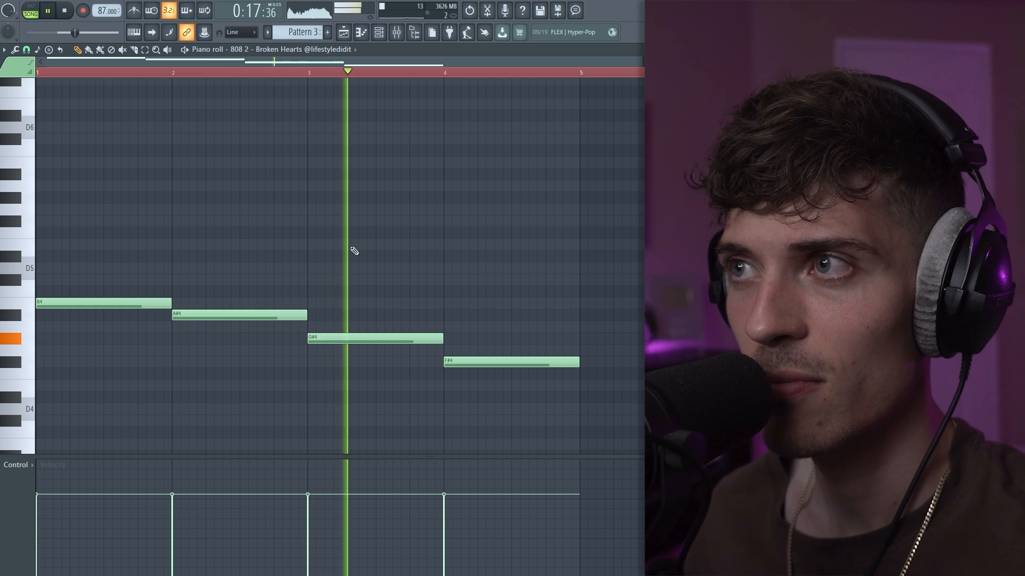
scroll(386, 77, down, 1)
drag(75, 239, 370, 406)
drag(103, 303, 500, 340)
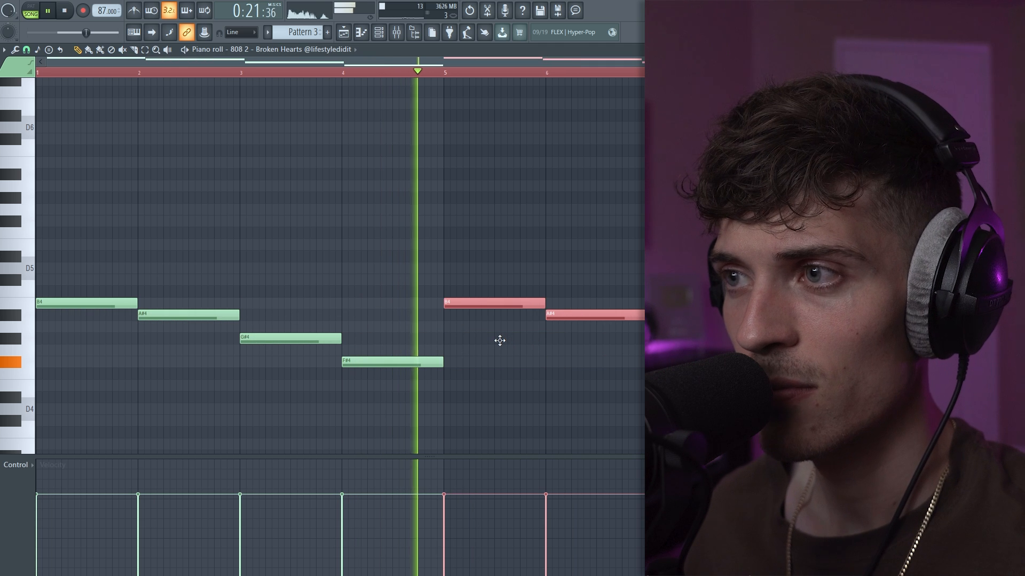
click(505, 245)
Delete the A#5 note, shorten the G#5 note to end at bar 2, and trim the first B4 note to where G#5 starts.
scroll(314, 73, down, 1)
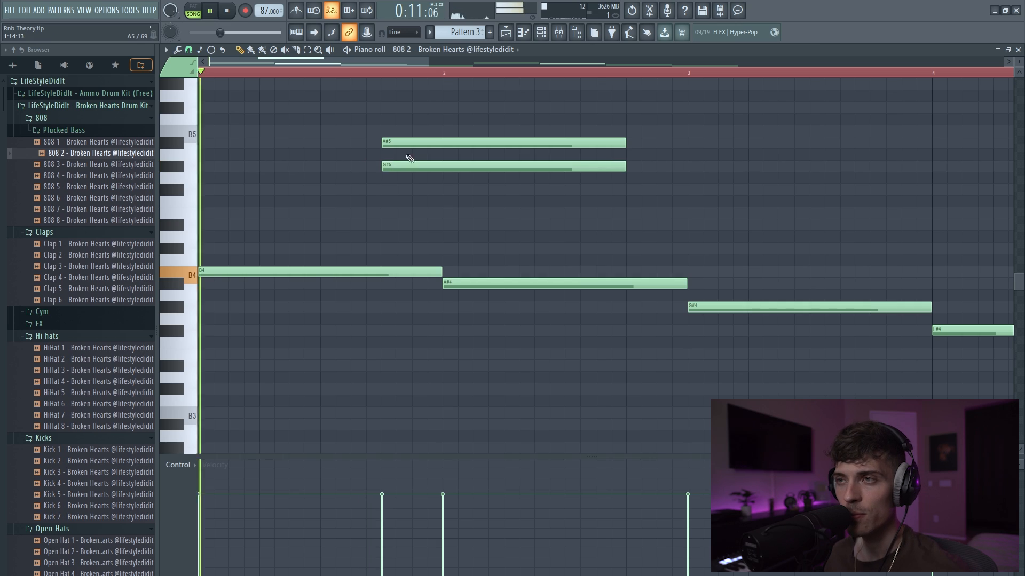
right_click(413, 143)
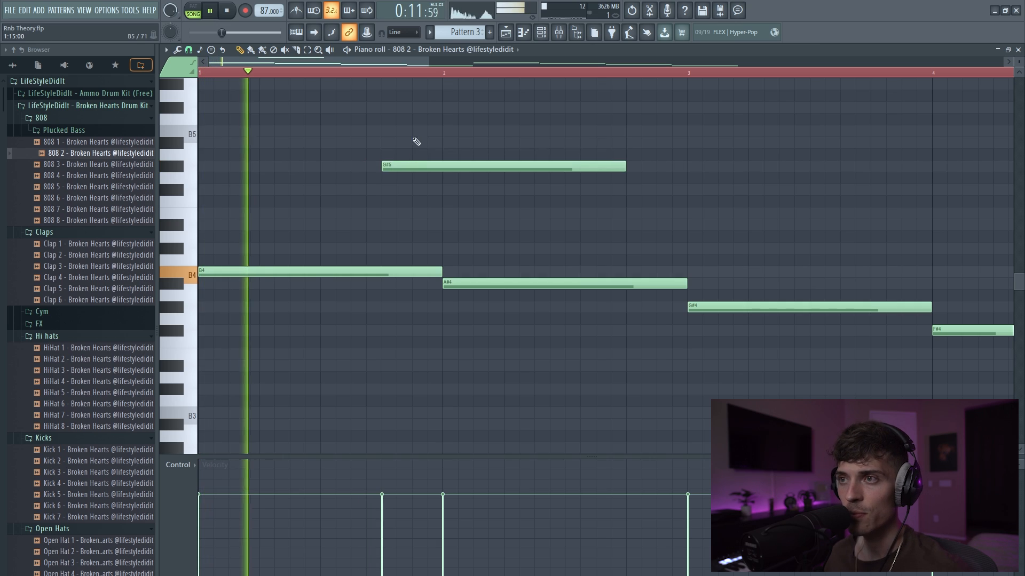
drag(624, 165, 444, 208)
drag(440, 273, 376, 278)
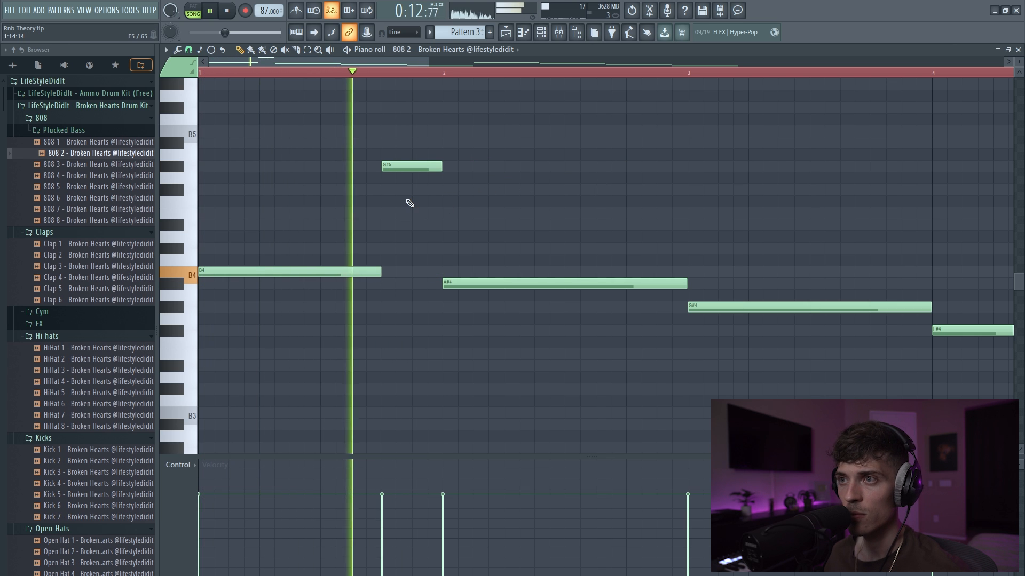
Replace the G#5 note with a short B5 note ending at bar 2 and play back the 808 pattern.
key(space)
right_click(409, 166)
click(386, 130)
drag(563, 134, 472, 147)
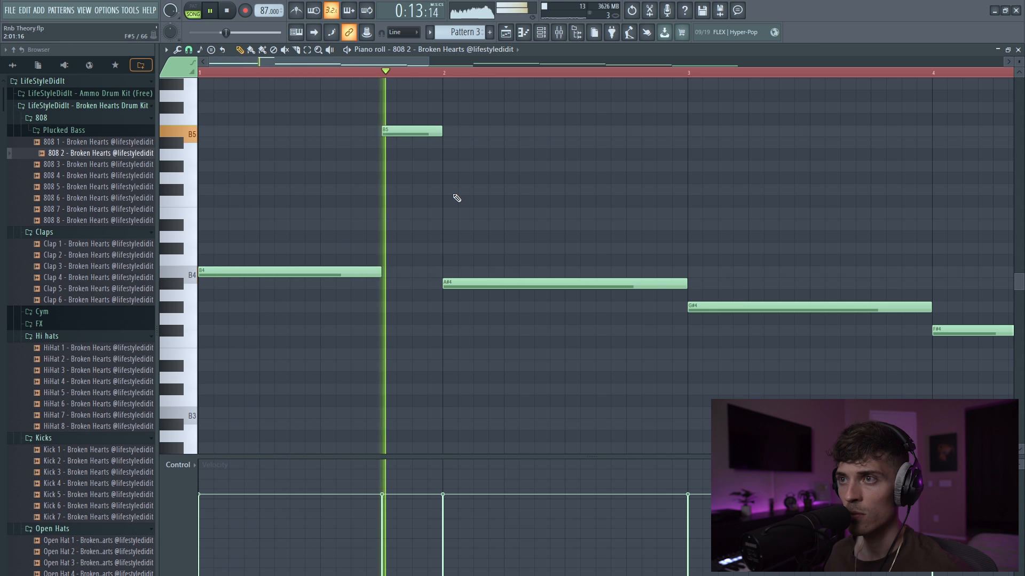
scroll(392, 73, down, 2)
scroll(391, 75, down, 1)
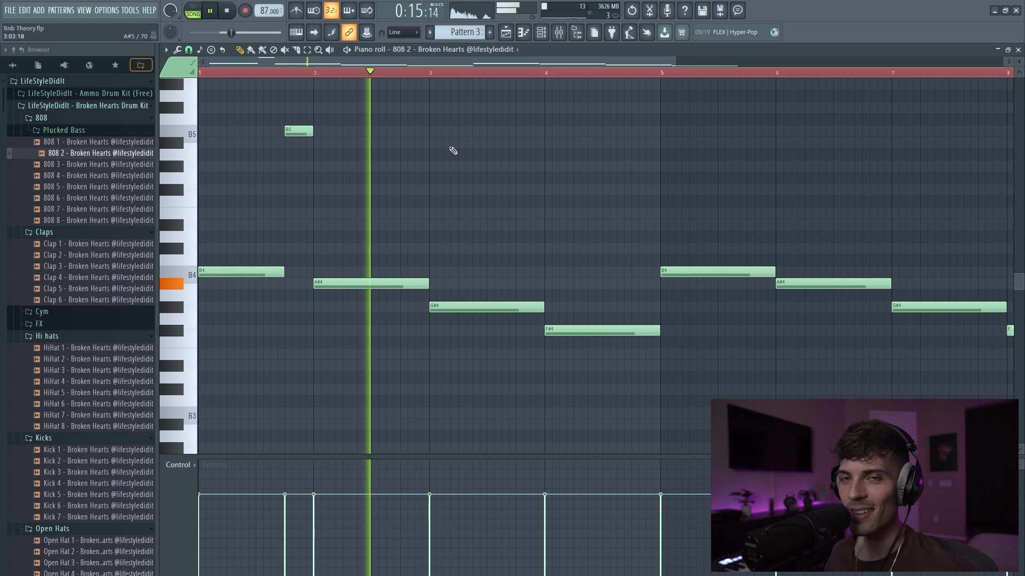
key(space)
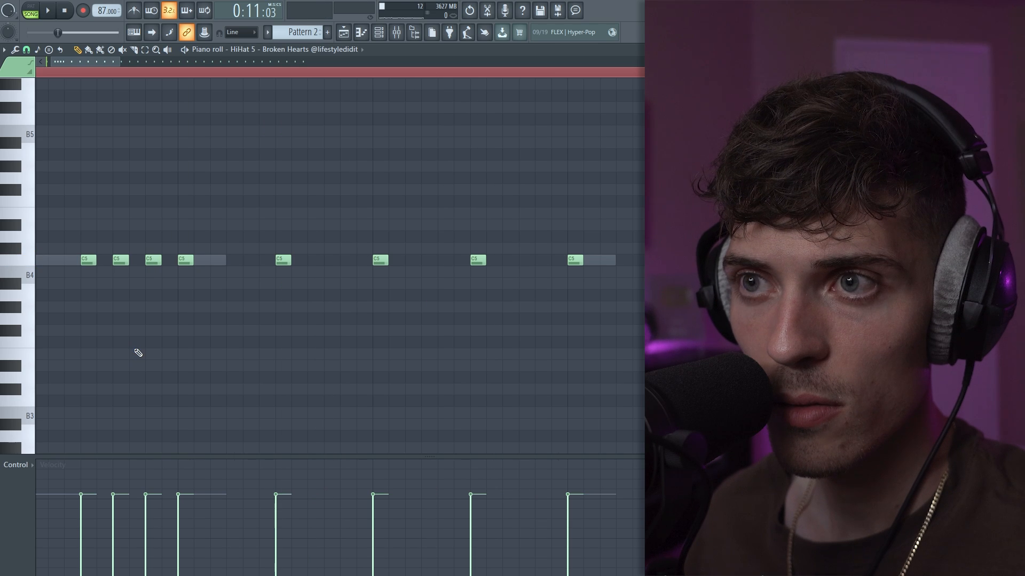
Repeat bar 1's four-hit HiHat 5 roll near the start of bar 3 while playing back the hi-hat pattern.
key(space)
scroll(83, 75, down, 3)
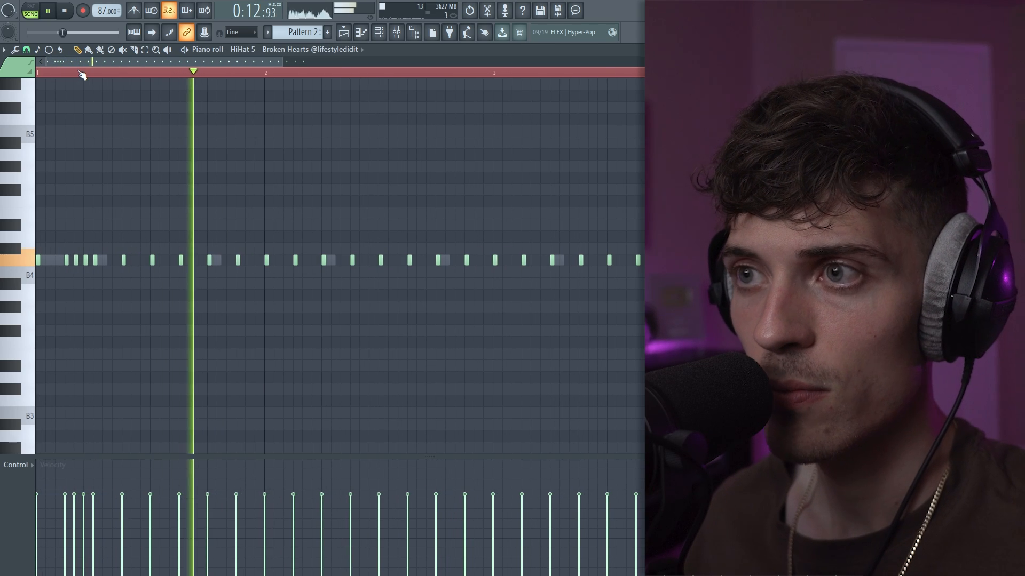
scroll(409, 79, up, 4)
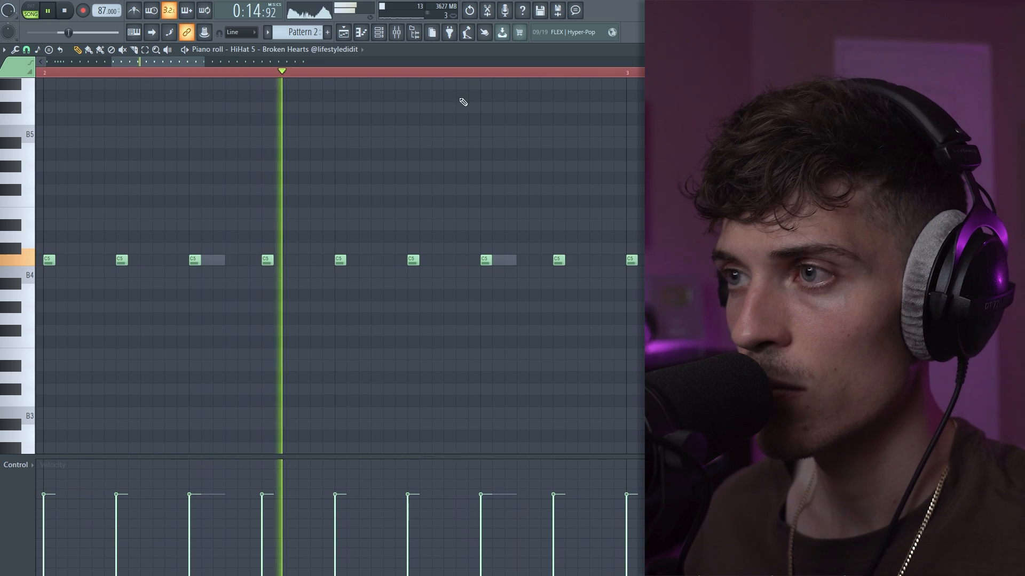
scroll(637, 79, down, 3)
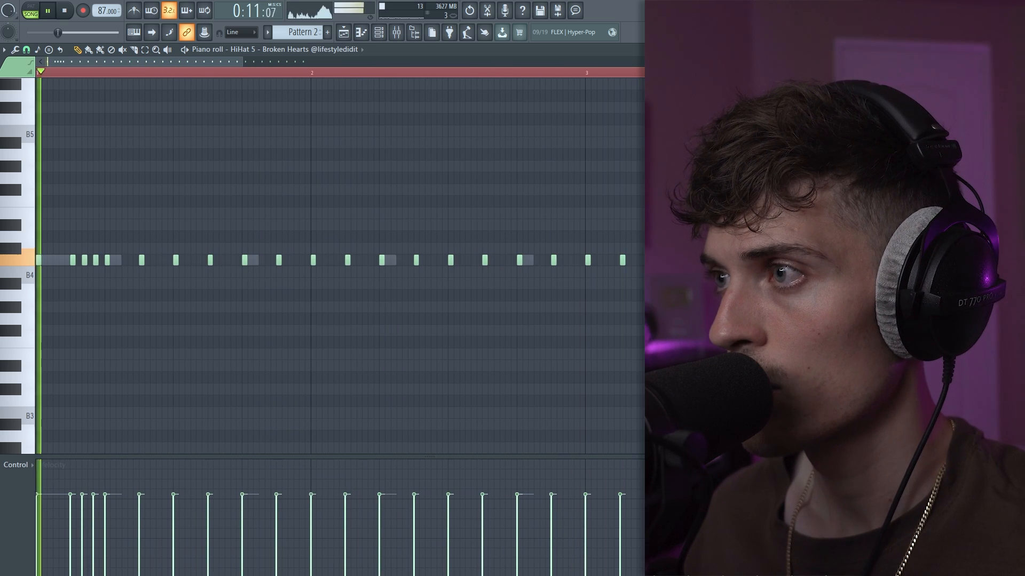
scroll(615, 263, up, 4)
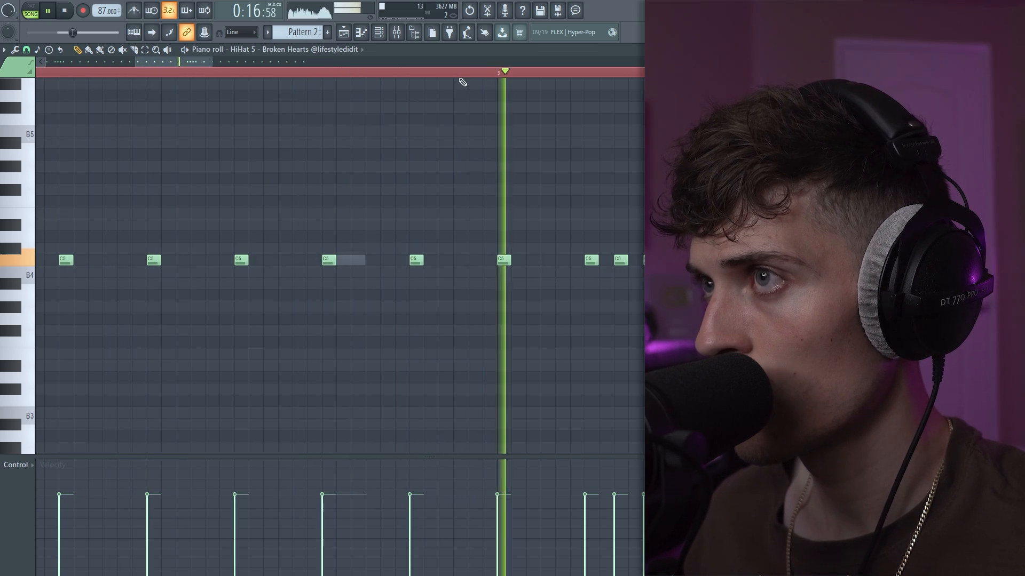
scroll(457, 80, down, 3)
scroll(589, 78, up, 3)
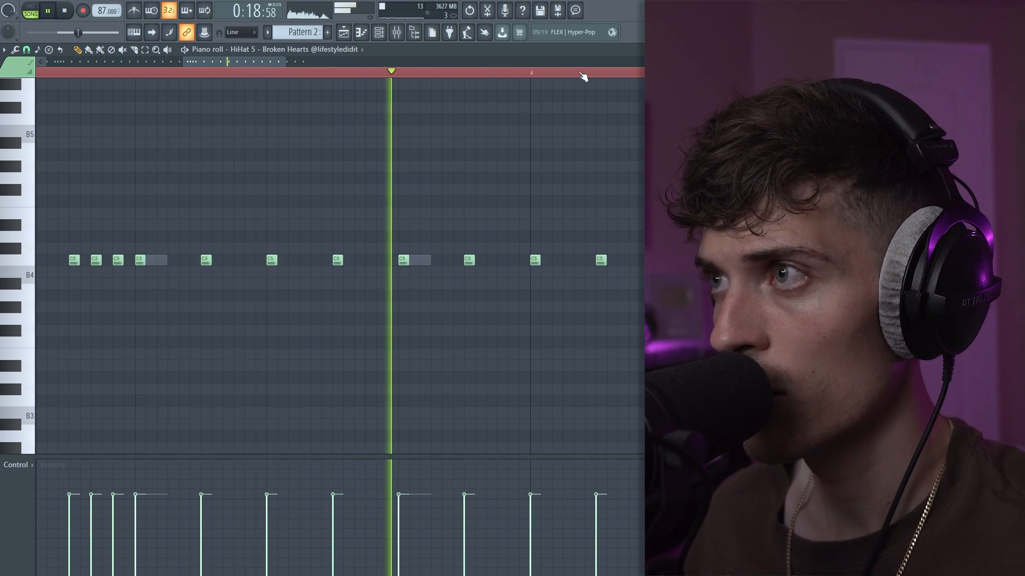
scroll(584, 78, down, 3)
scroll(583, 78, up, 3)
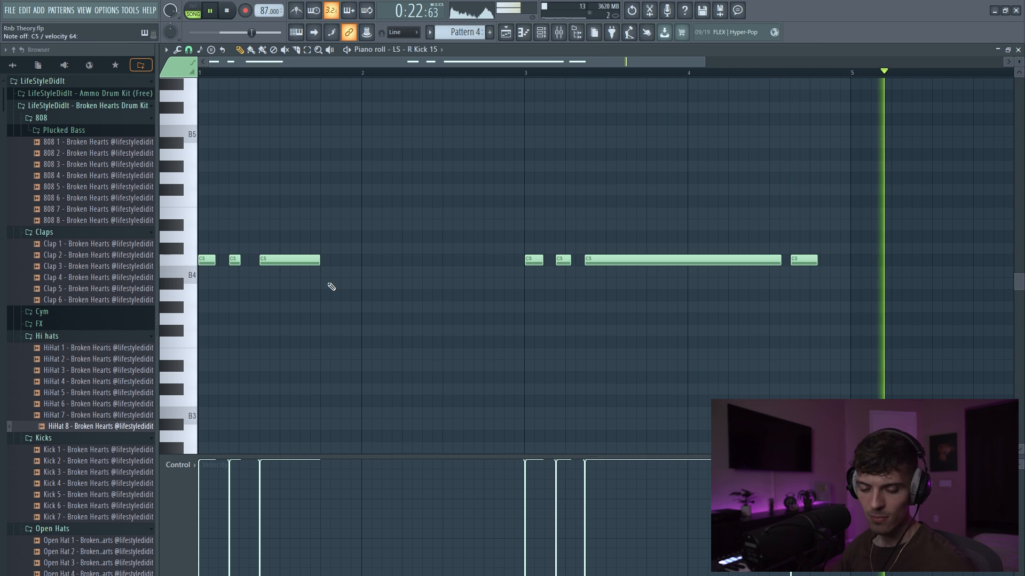
Quantize the start times of all kick notes in Pattern 4 and discard their lengths so each becomes a short one-step hit.
key(ctrl+a)
key(alt+q)
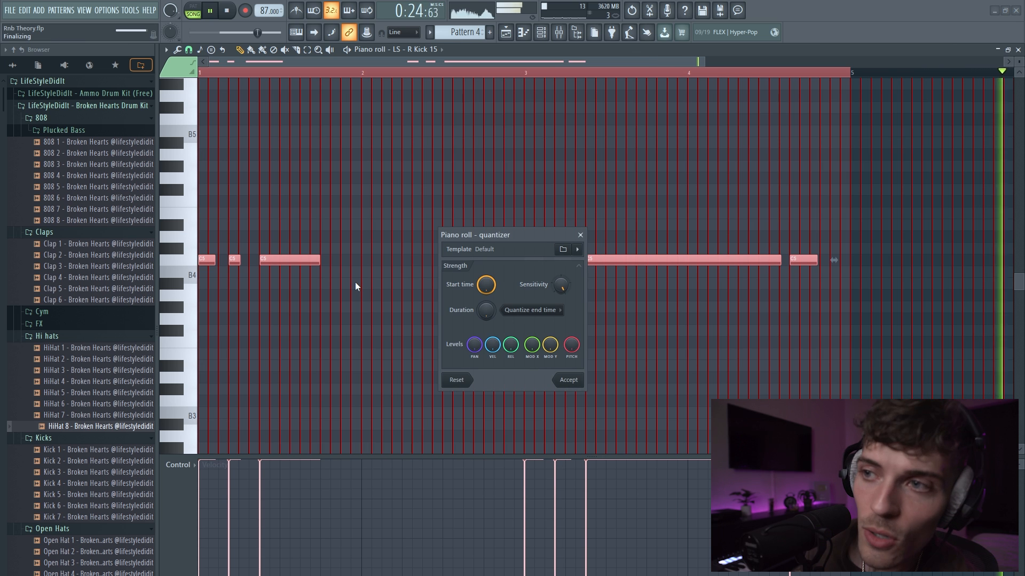
click(568, 381)
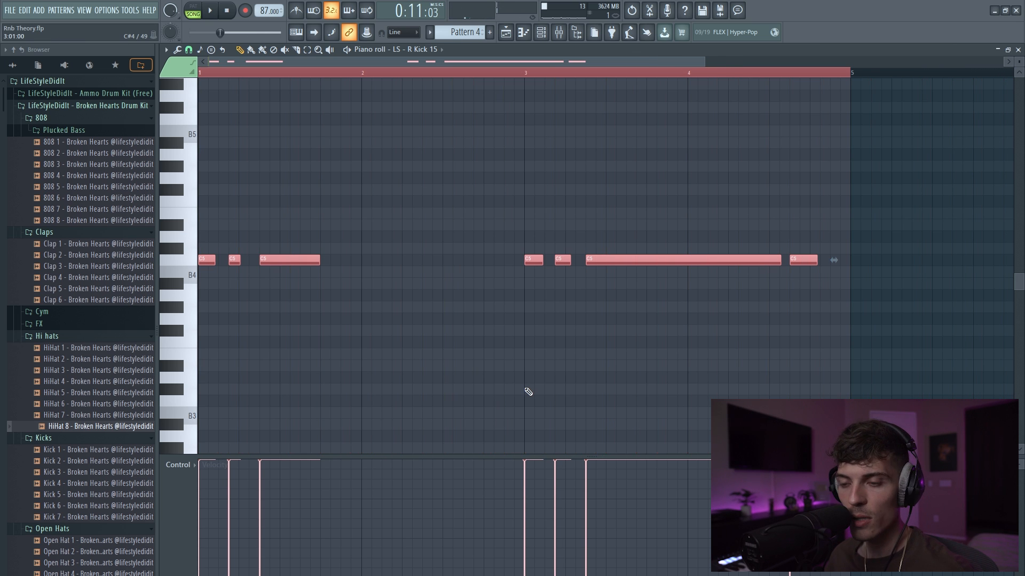
key(shift+d)
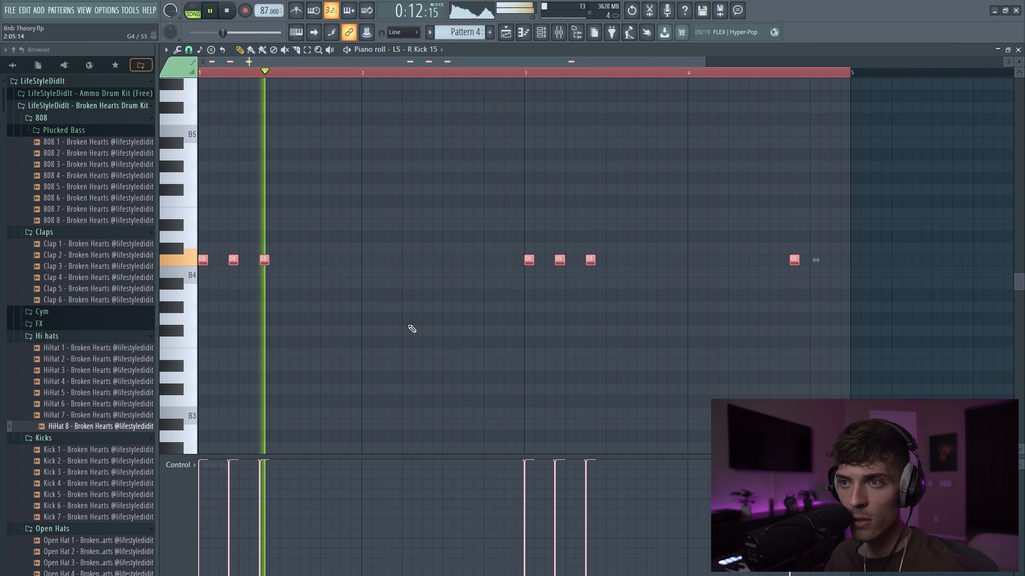
Duplicate the four-bar kick pattern into bars 5 to 8 and clear the selection.
scroll(408, 331, up, 1)
key(ctrl+d)
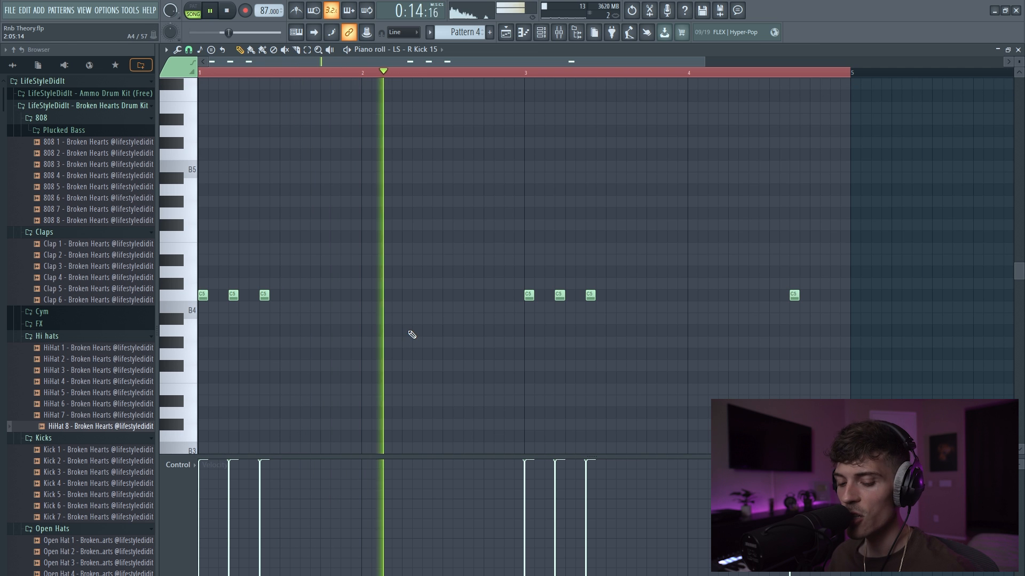
key(ctrl+b)
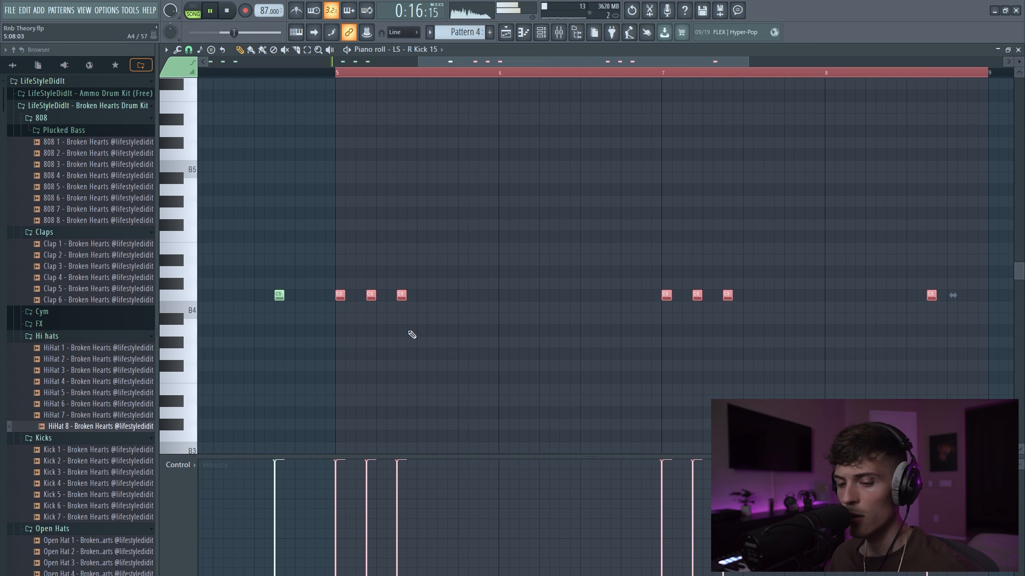
scroll(325, 73, down, 4)
ctrl+click(517, 209)
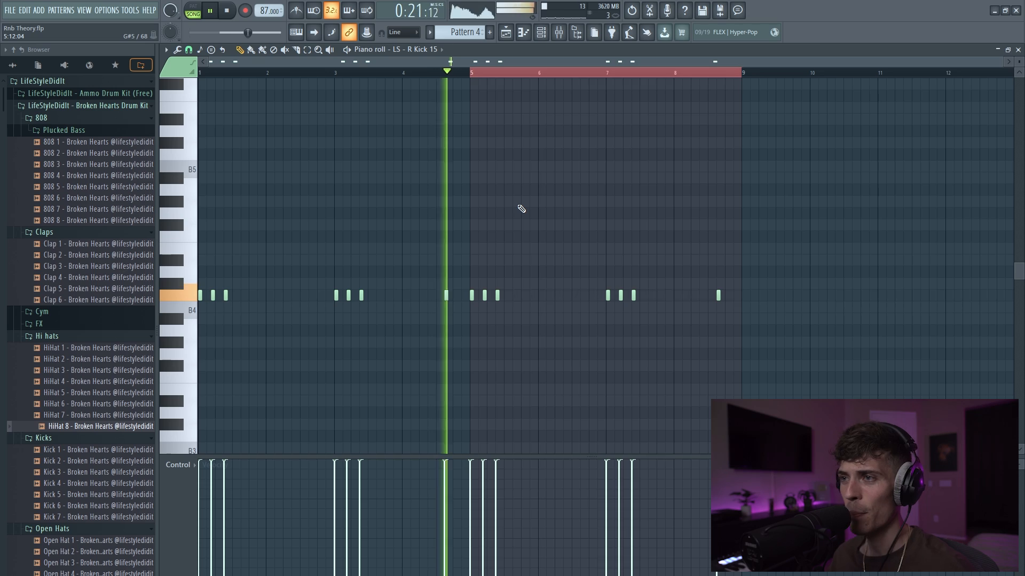
key(ctrl+d)
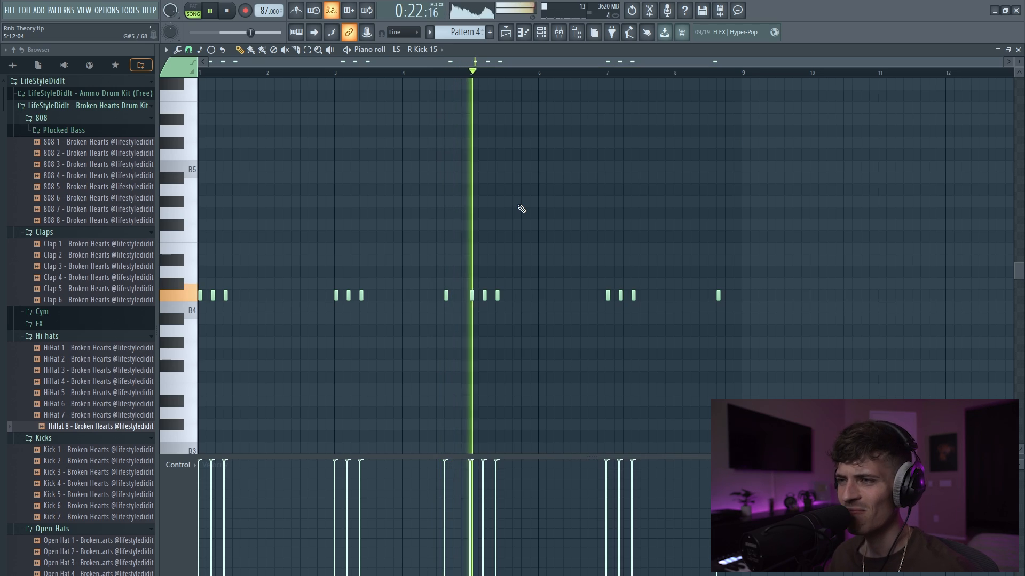
Add one more C5 kick note near the end of bar 8, just after the existing last hit.
scroll(734, 75, up, 6)
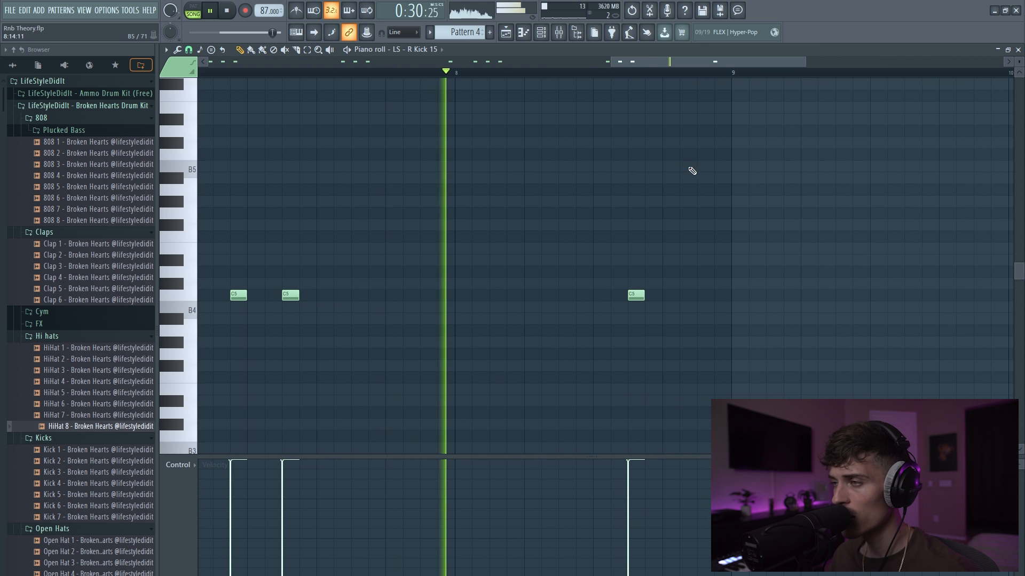
click(700, 295)
drag(697, 297, 687, 294)
scroll(600, 78, down, 5)
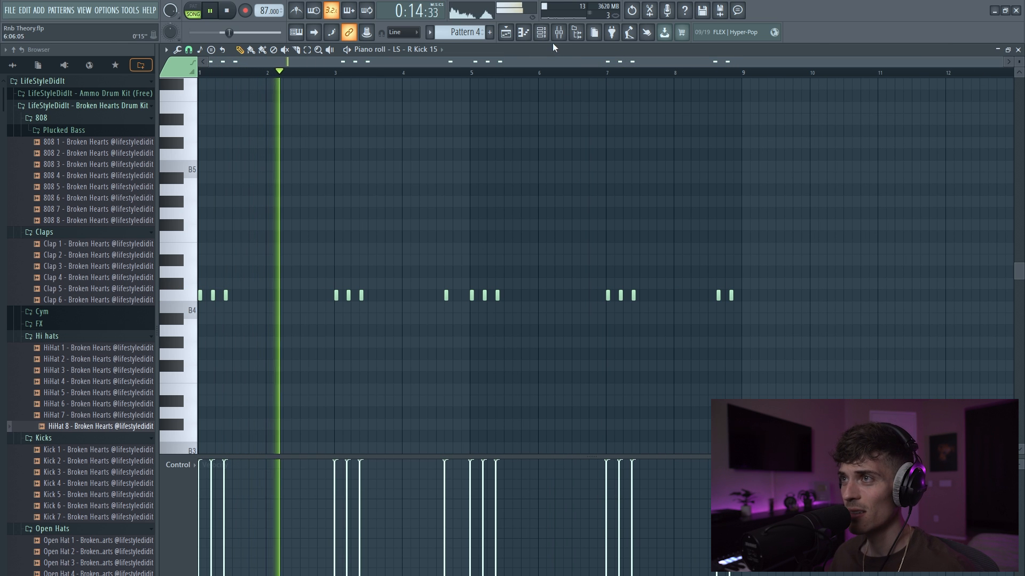
Clone the Analog Lab V #2 channel in the Channel rack.
key(F6)
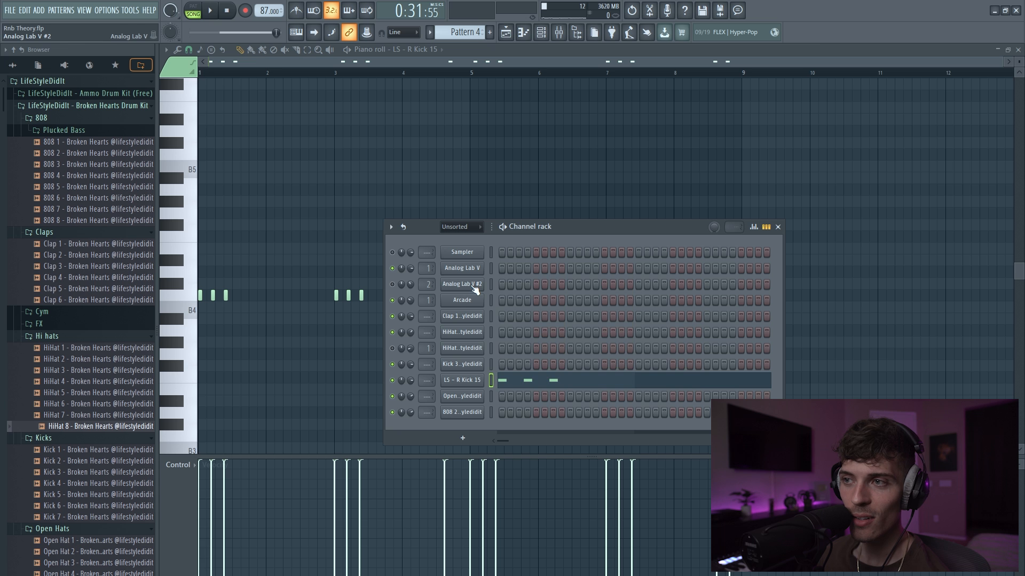
right_click(474, 288)
click(520, 386)
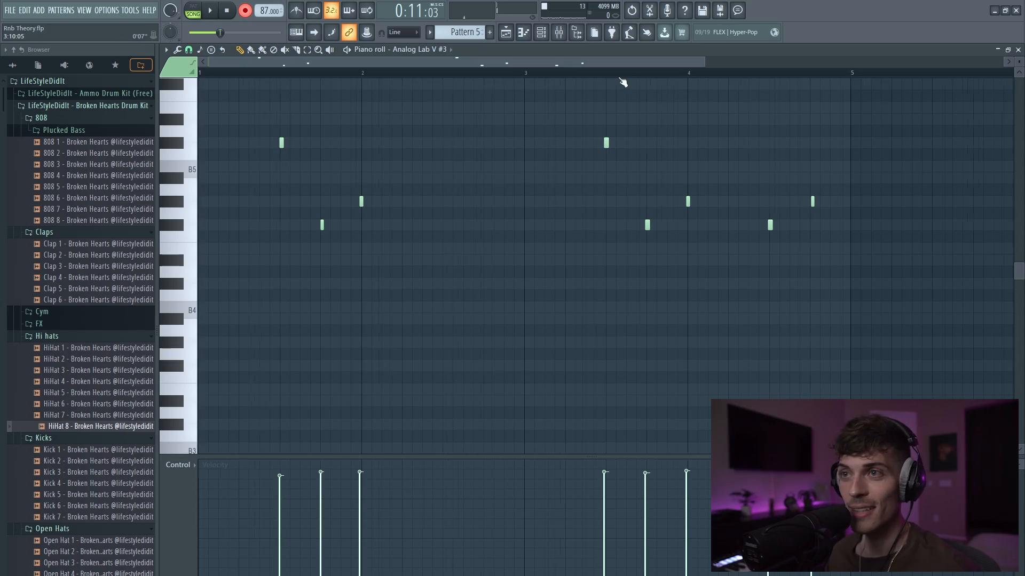
scroll(620, 79, up, 5)
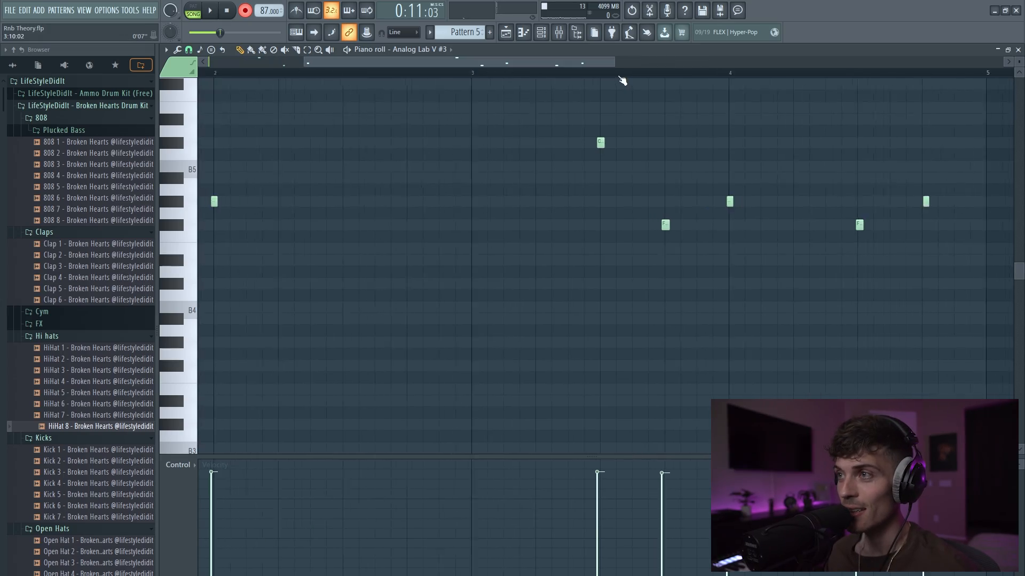
drag(541, 64, 340, 64)
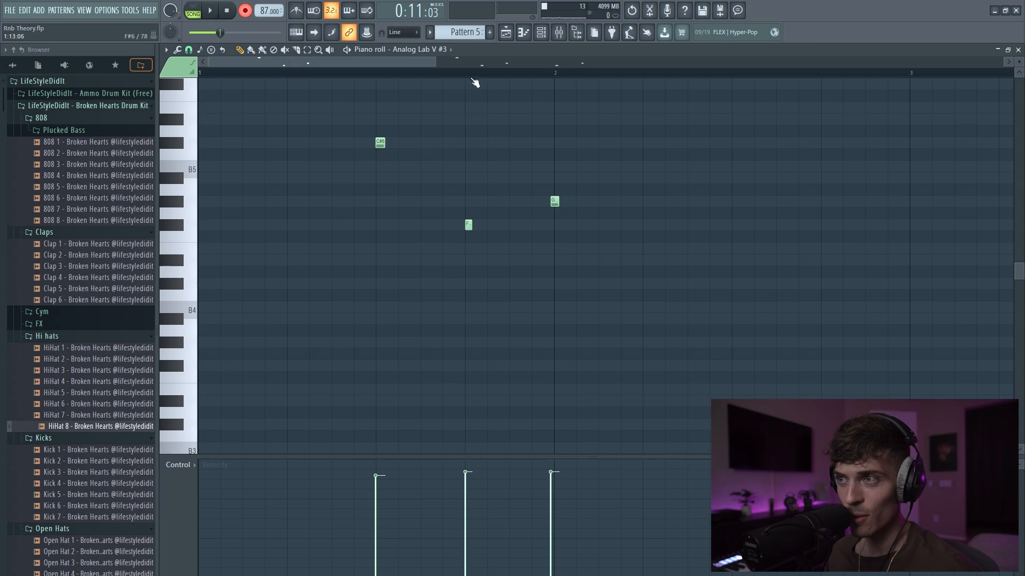
scroll(462, 81, down, 5)
scroll(658, 259, up, 2)
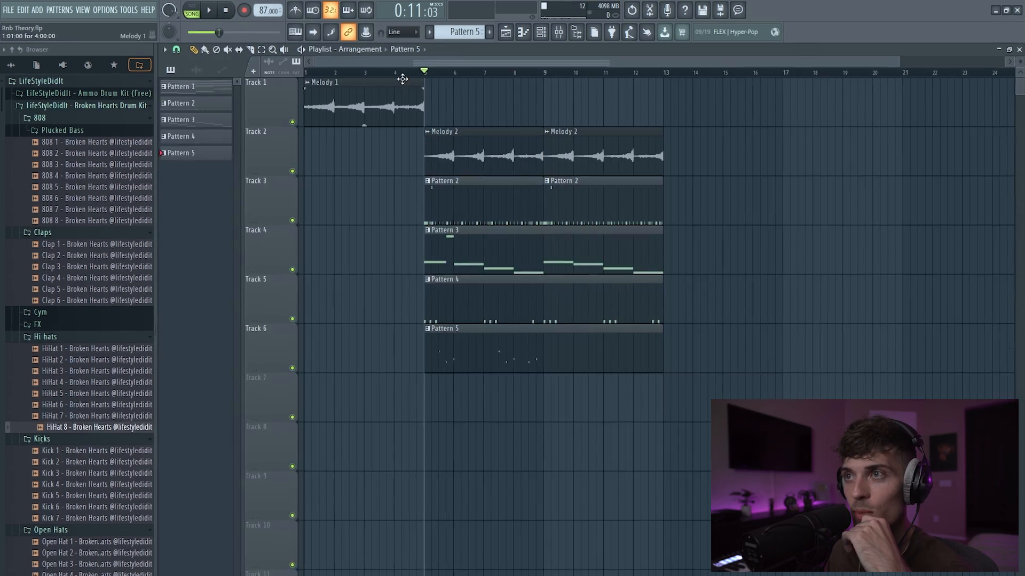
Select the Melody 2 and Pattern 2 to 5 clips from bar 5 to bar 13, play them back, and clear the selection.
drag(400, 73, 101, 73)
key(space)
drag(503, 107, 718, 408)
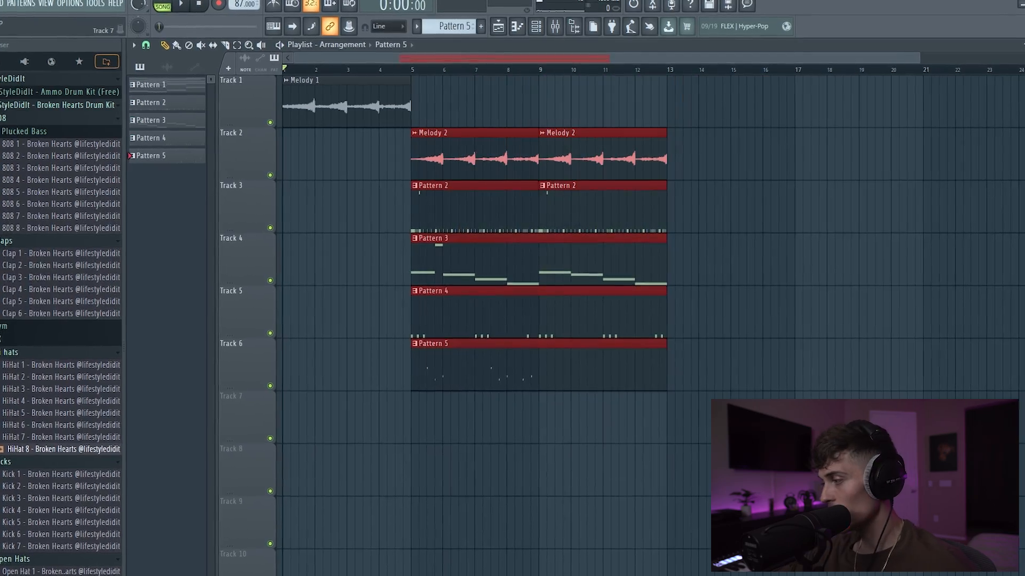
key(space)
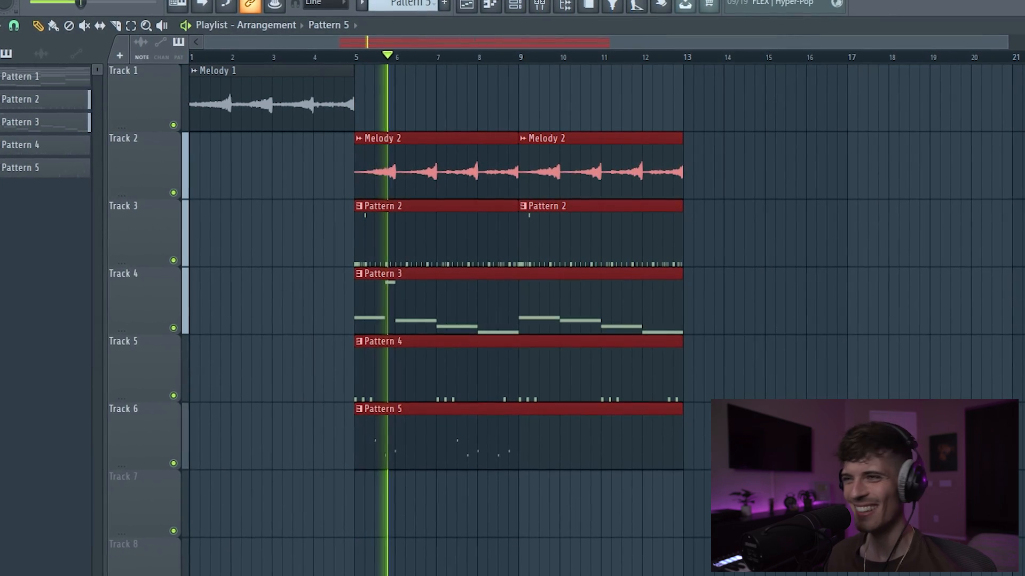
key(ctrl+d)
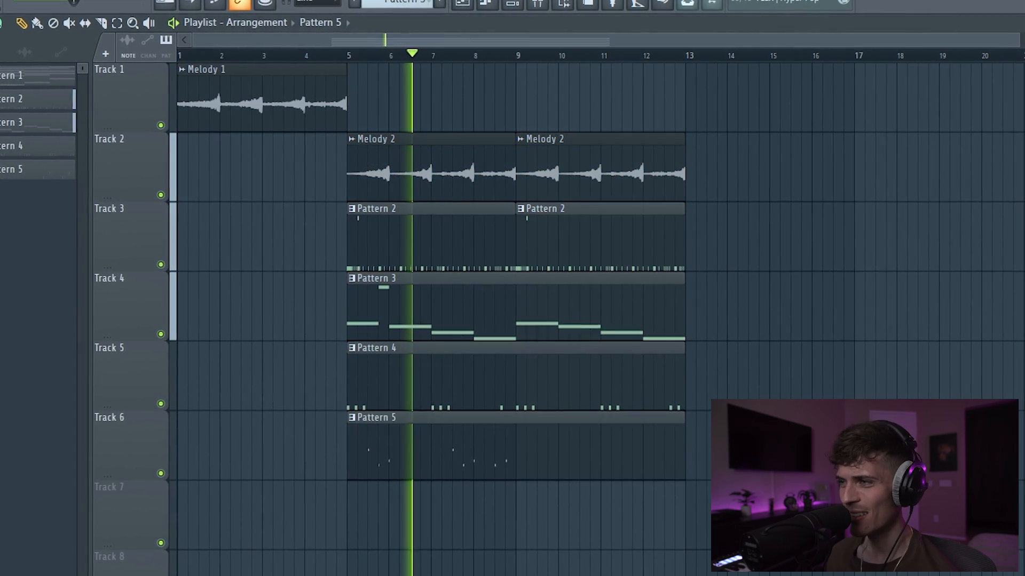
Shorten the Pattern 5 clip to four bars, repeat it from bar 9 on Track 6, and copy Melody 1 to bar 13 on Track 1.
drag(692, 429, 523, 459)
click(523, 470)
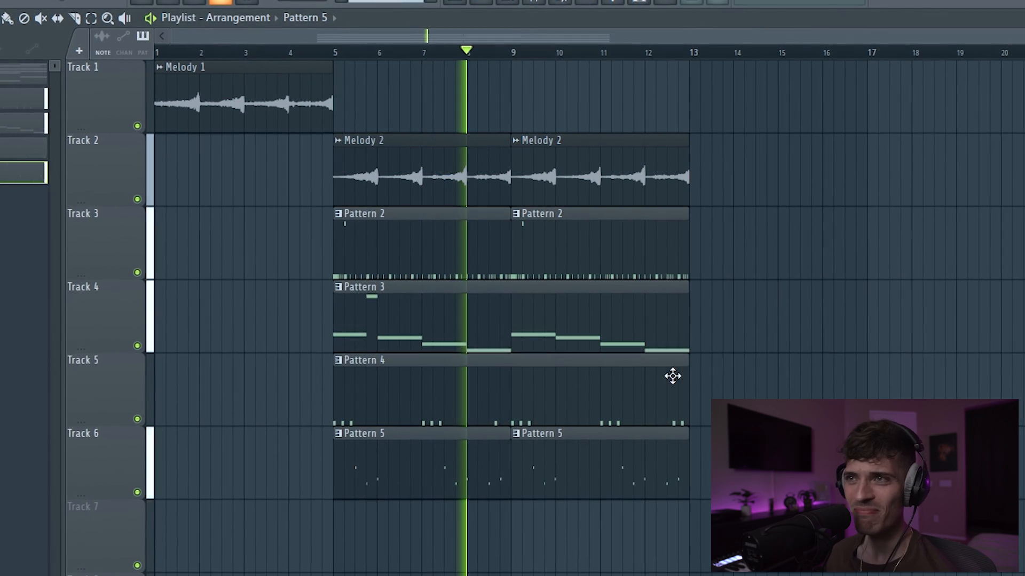
click(273, 108)
click(692, 108)
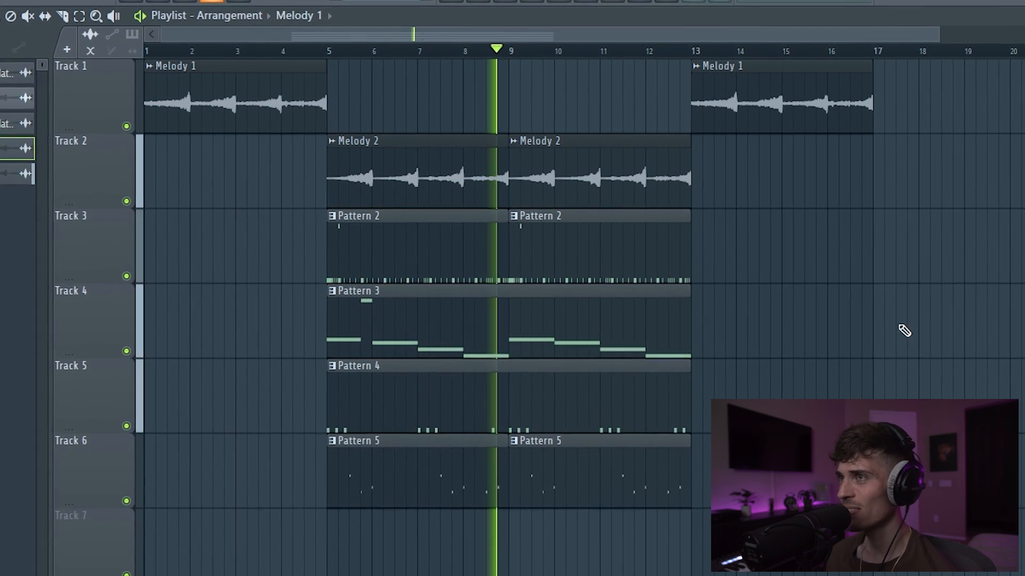
Show all channels in the Channel rack, then close it and keep listening to the arrangement past bar 13.
key(F6)
click(380, 288)
click(376, 309)
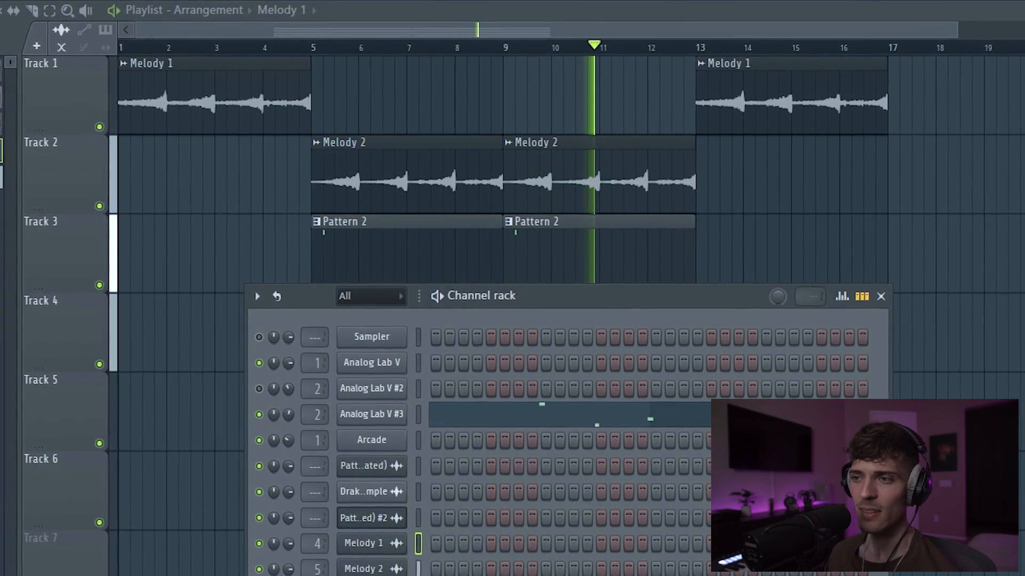
key(F6)
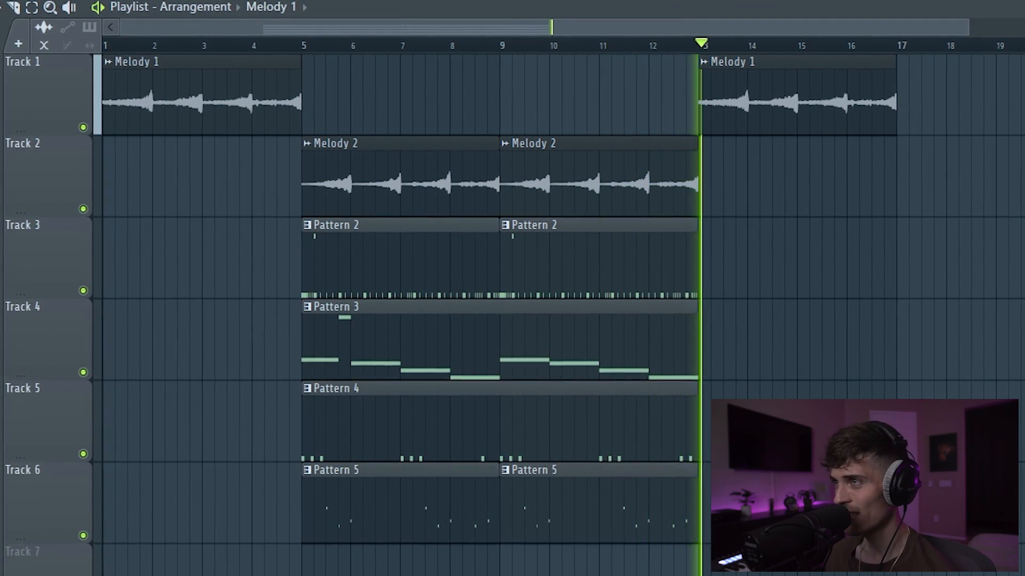
scroll(620, 56, down, 3)
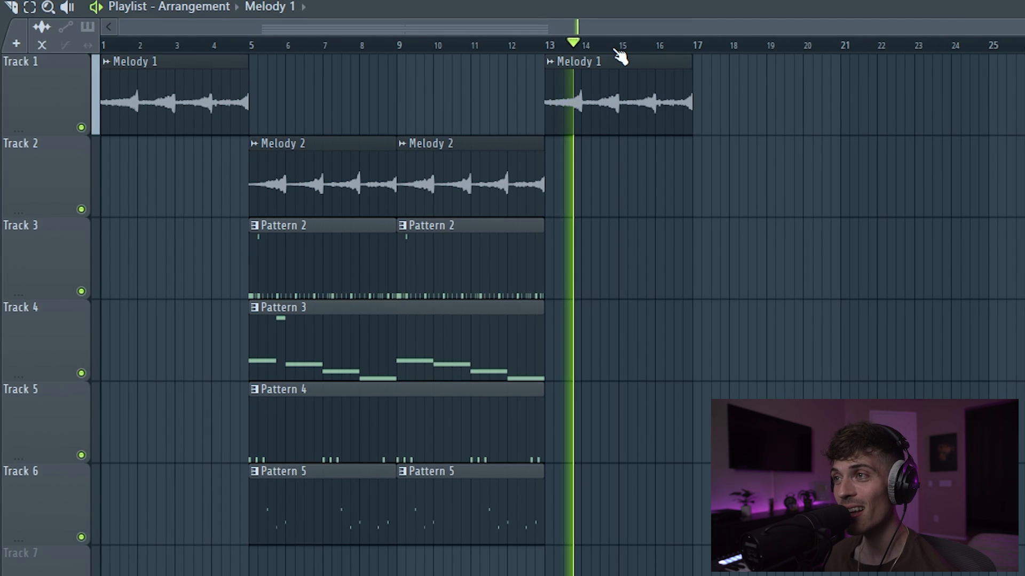